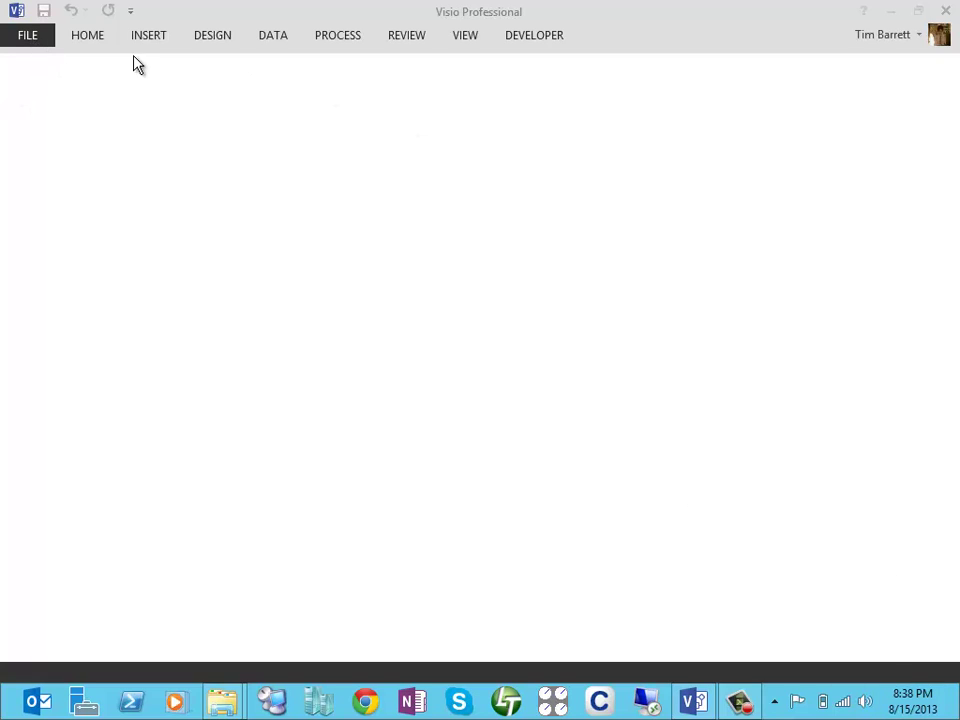
Step: Review the add-ins and ribbon customization options, checking the Developer entry among the main tabs, and cancel the options dialog
left_click(93, 40)
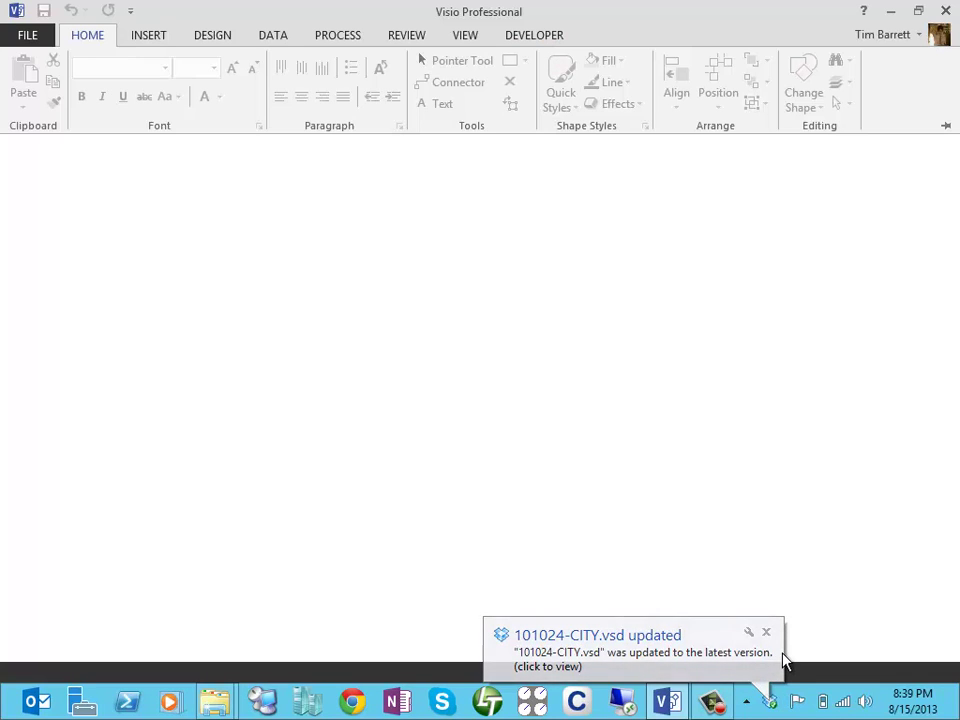
left_click(36, 44)
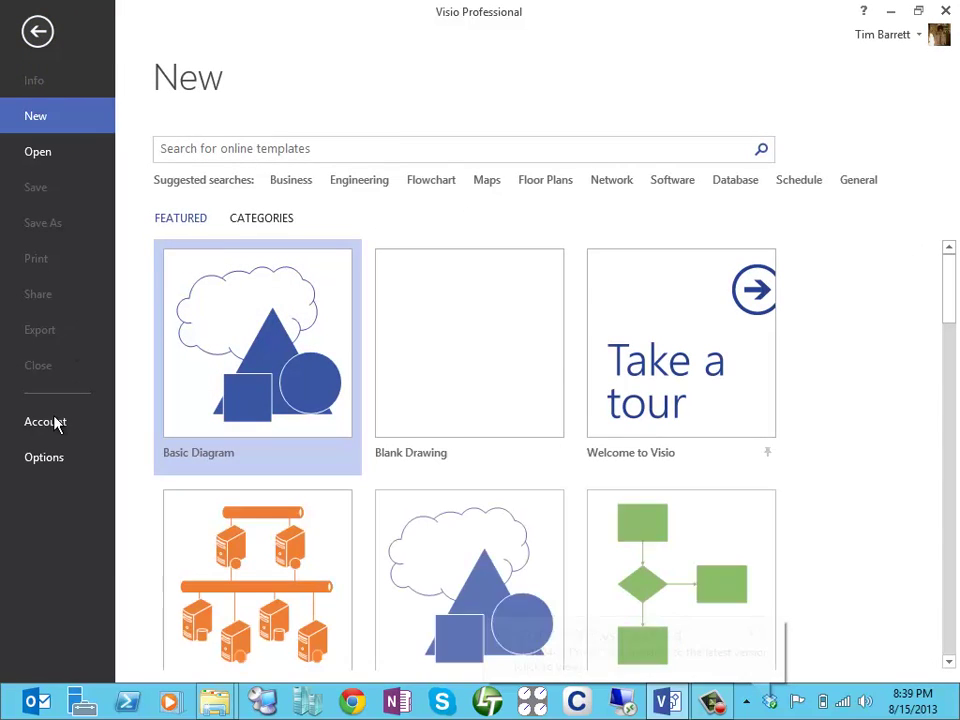
left_click(44, 457)
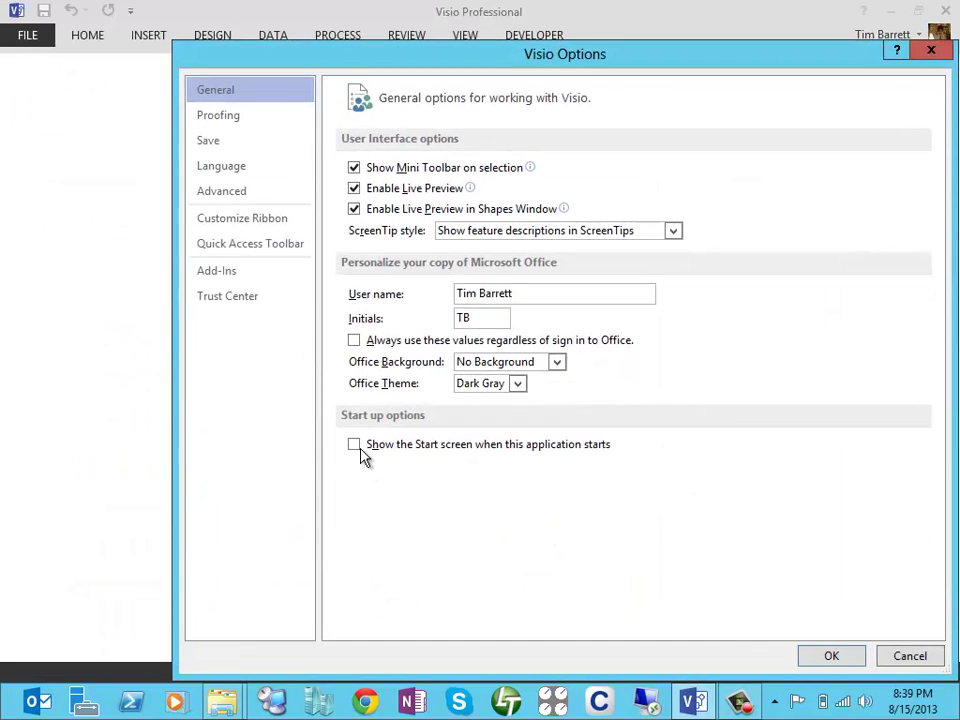
left_click(220, 280)
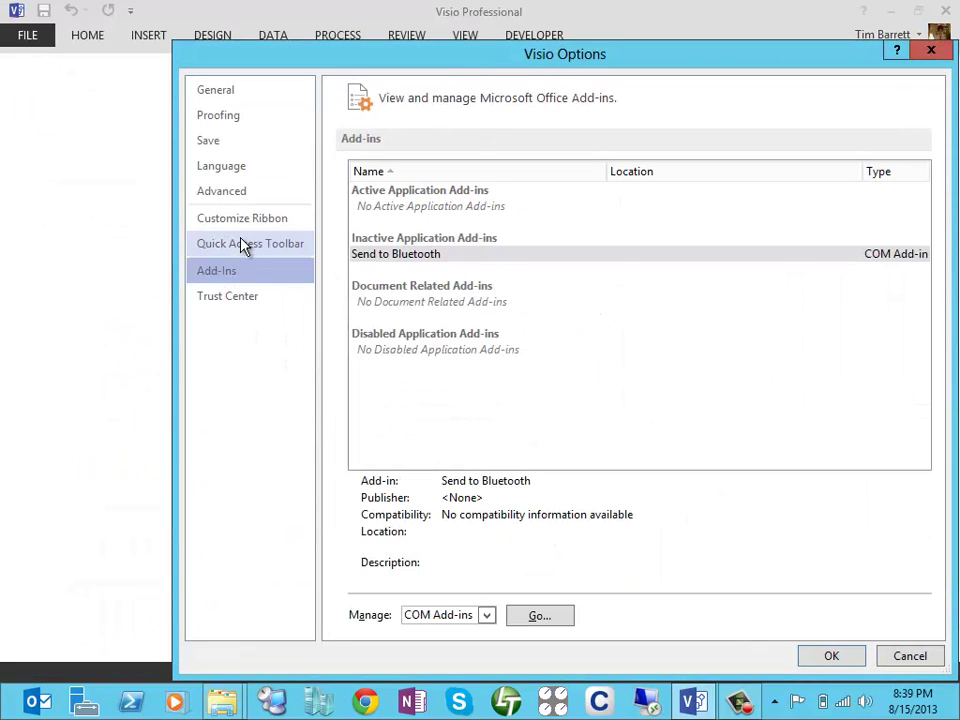
left_click(243, 221)
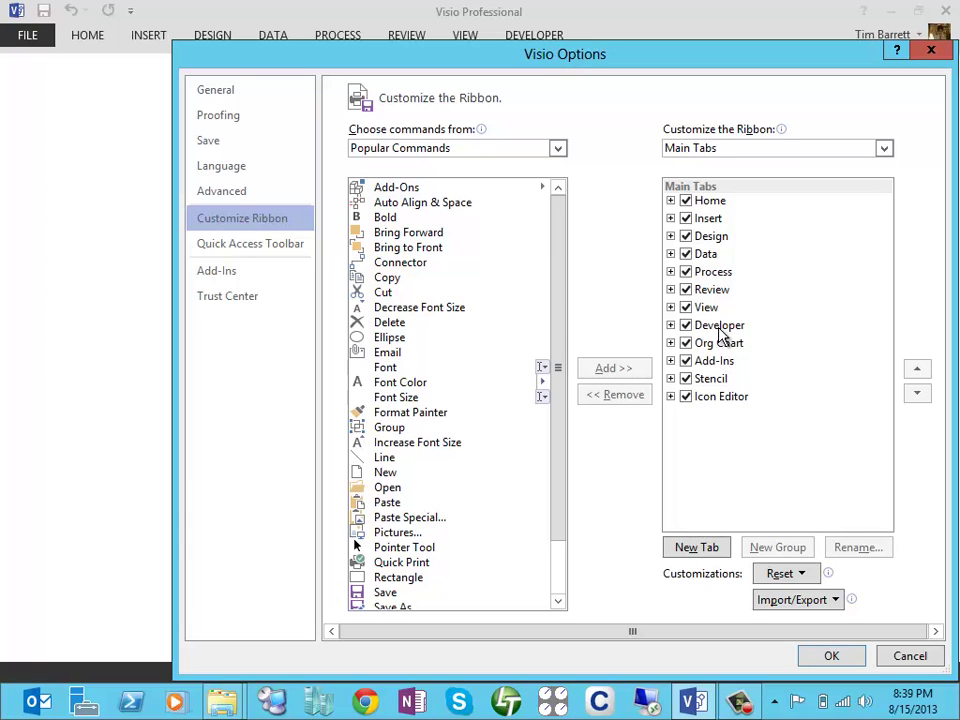
left_click(909, 657)
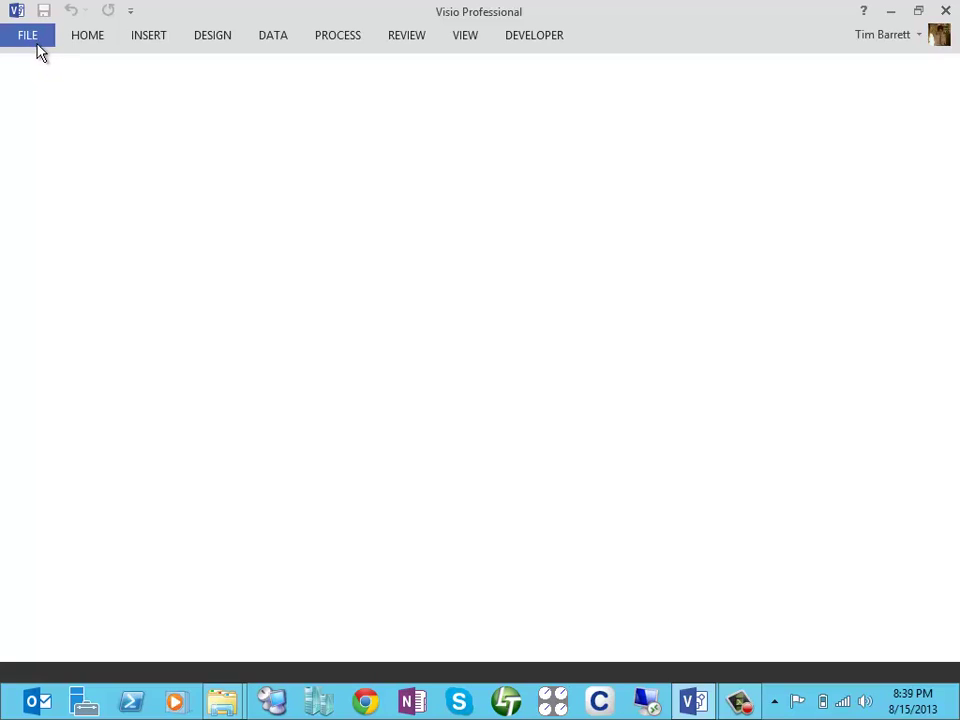
Step: Create a new drawing from the Detailed Network Diagram - 3D template and minimize the Shapes window
left_click(36, 46)
left_click(80, 39)
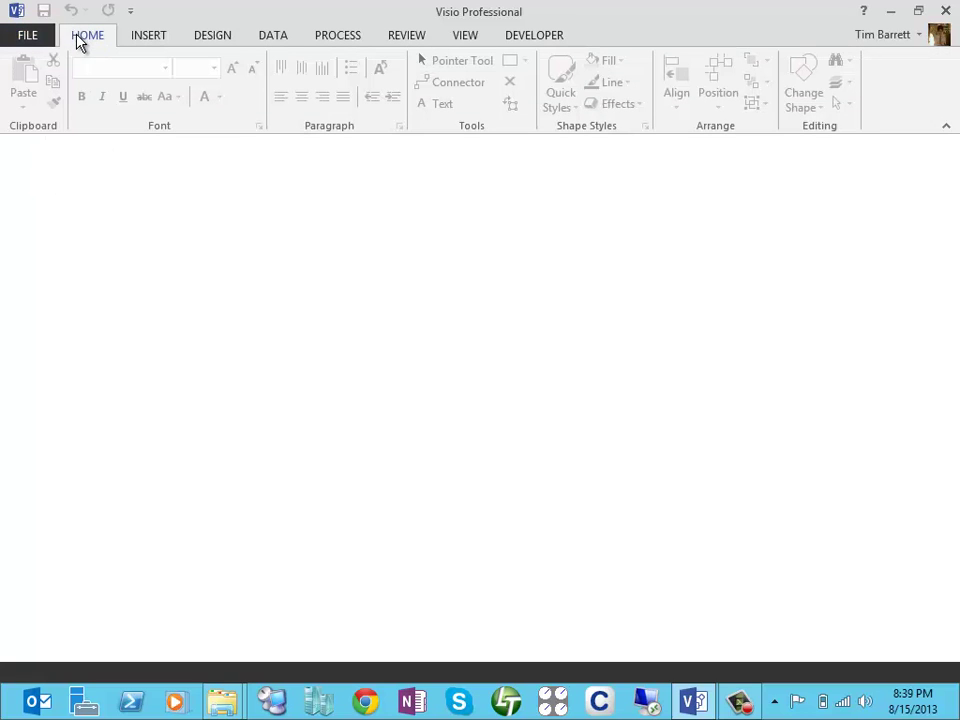
left_click(25, 38)
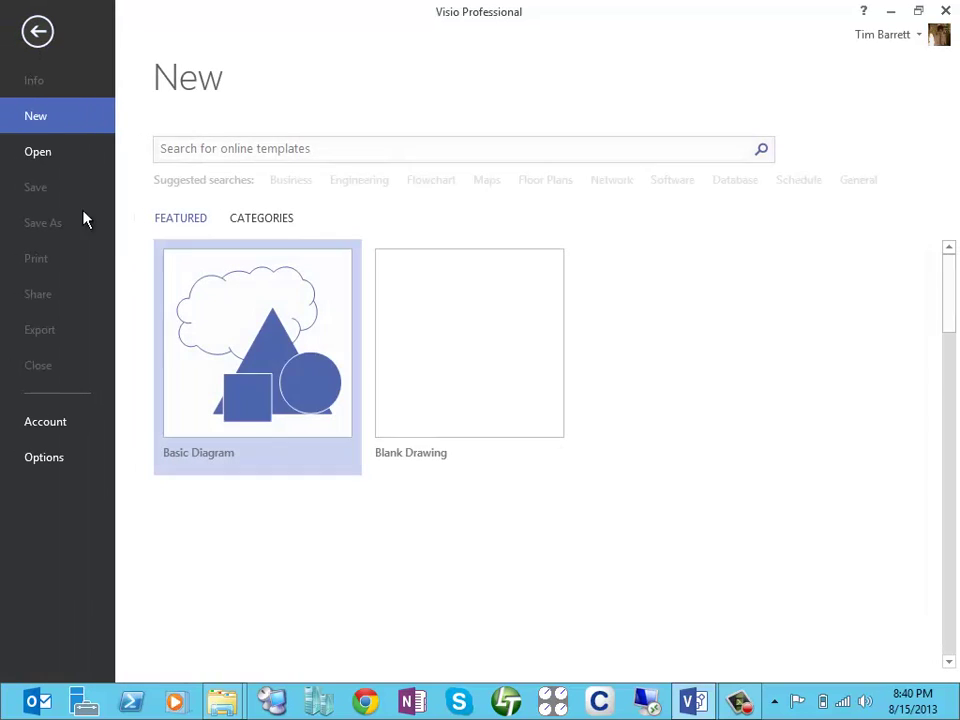
scroll(250, 455, "down", 1)
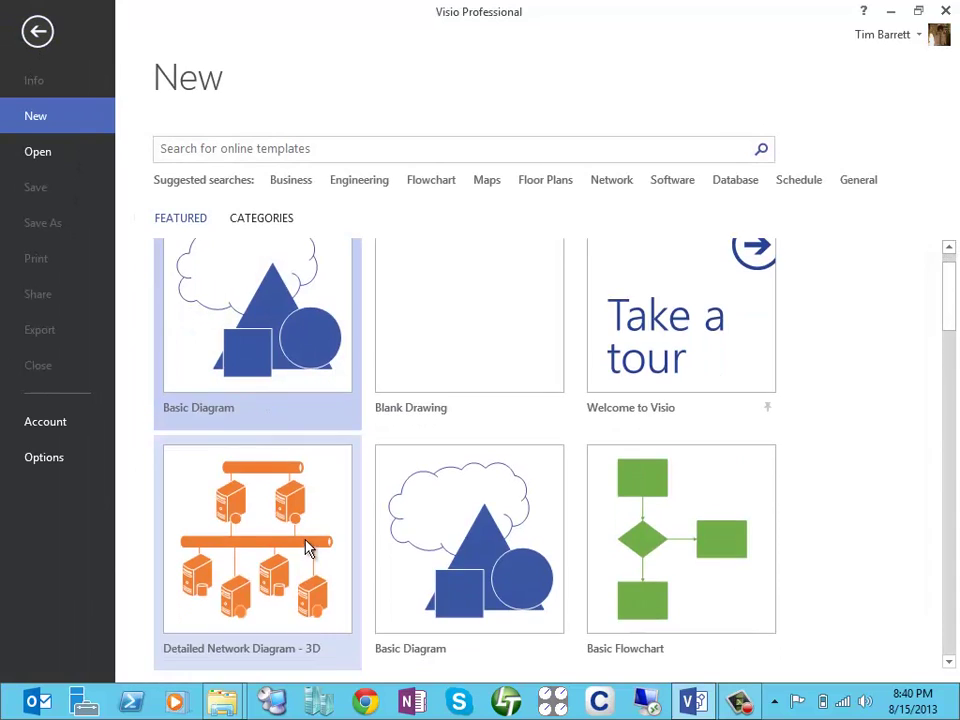
left_click(307, 548)
left_click(560, 450)
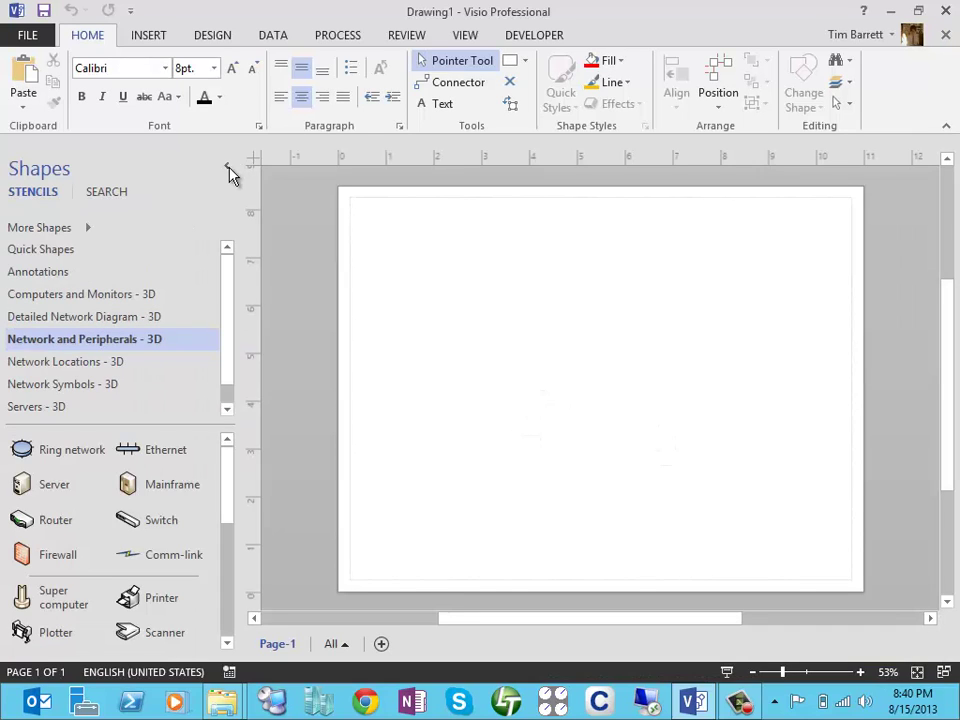
left_click(228, 168)
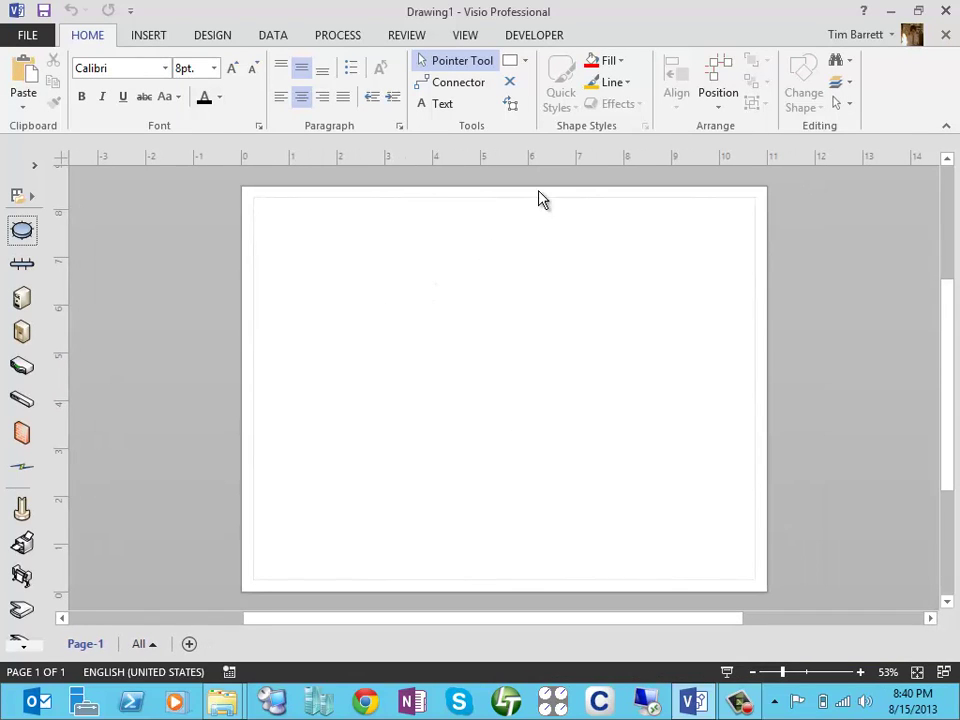
Step: Draw an arc about 2.44 in. long, sloping down to the right at about -55°, in the page's lower-left area
left_click(526, 62)
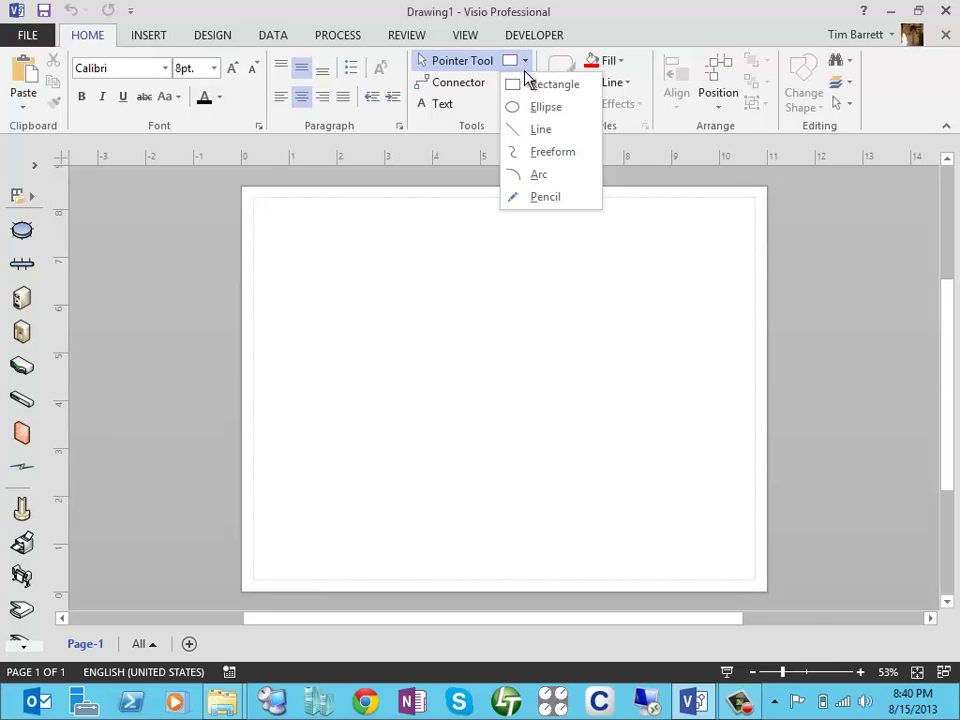
left_click(537, 177)
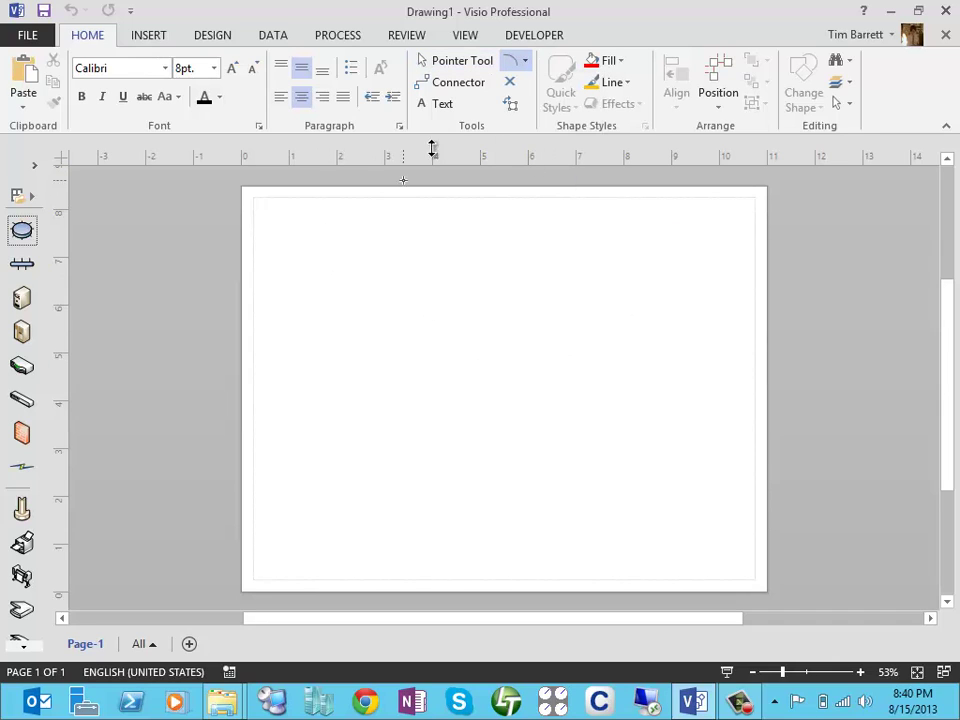
left_click(525, 62)
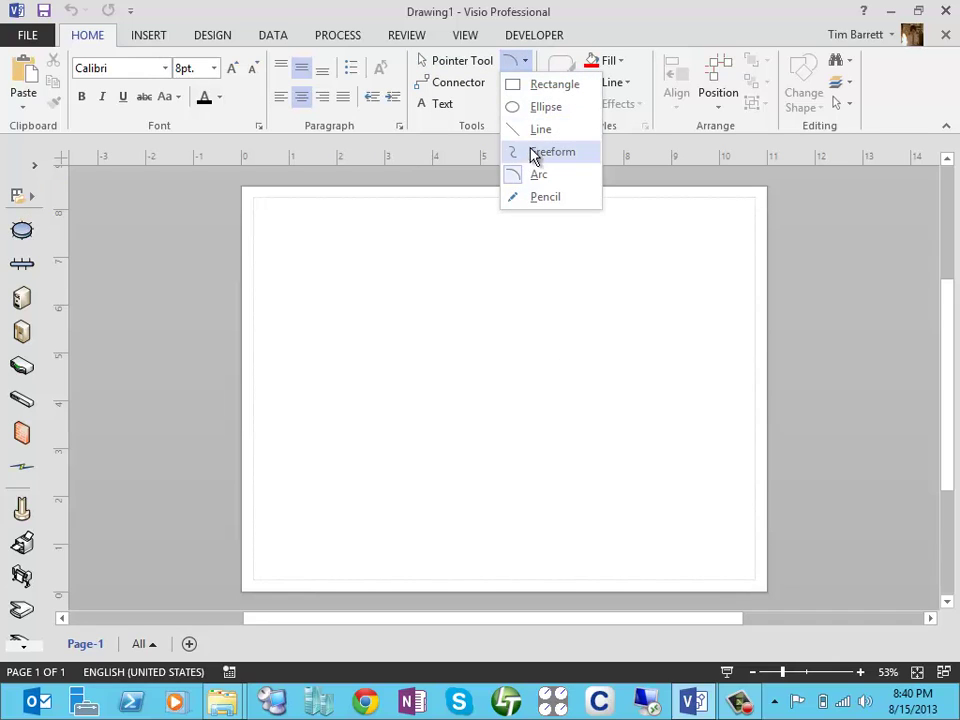
left_click(320, 375)
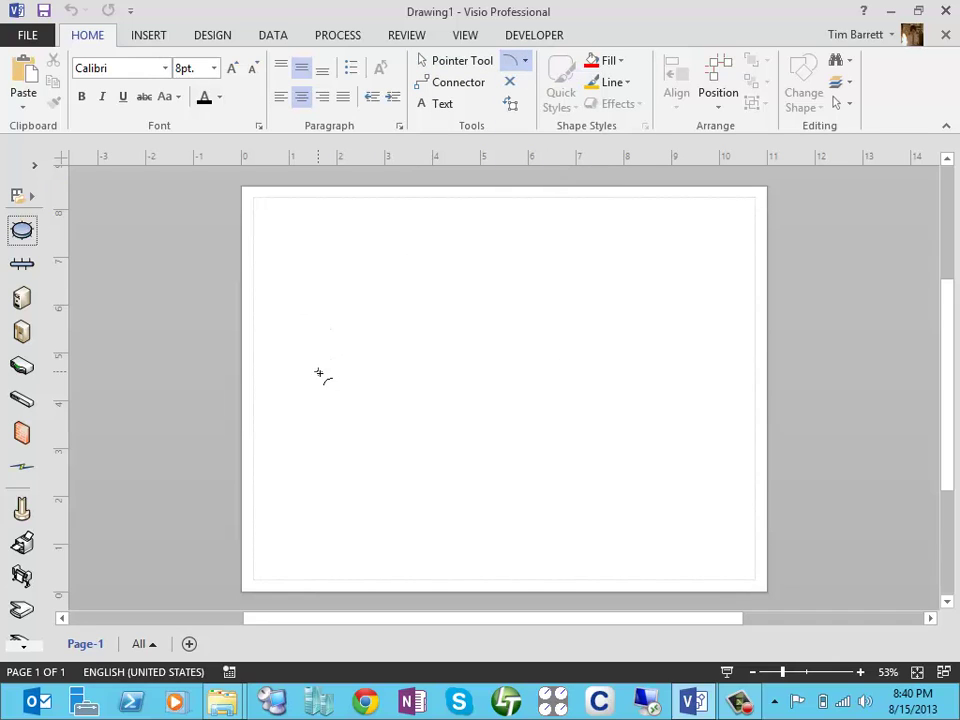
left_click_drag(318, 371, 386, 470)
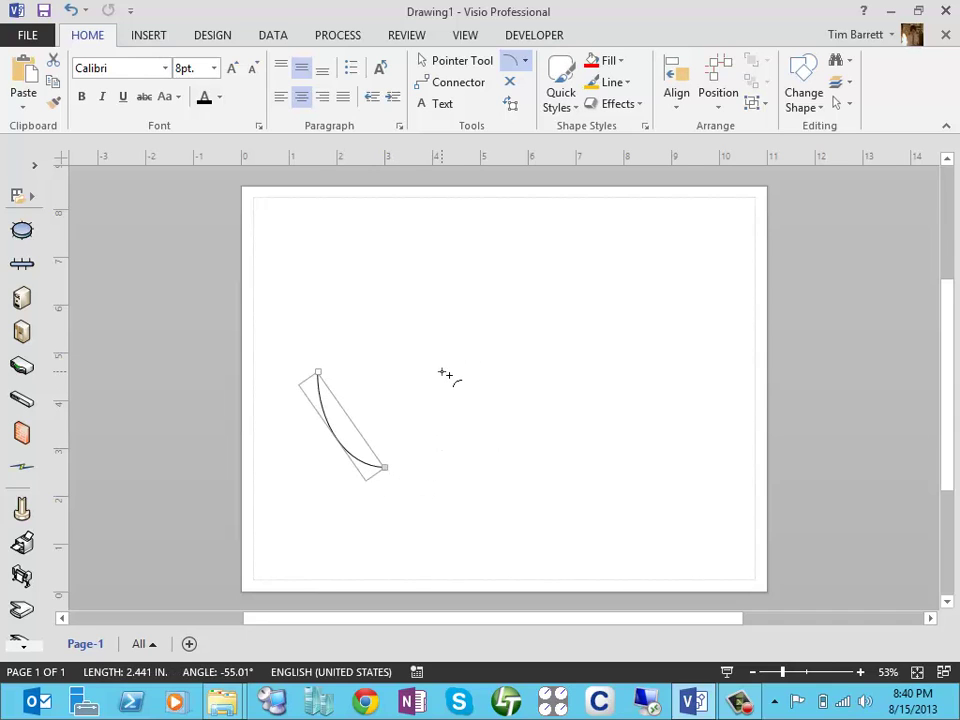
Step: Duplicate the arc, flip the copy horizontally, and move it to meet the original's lower end in a U shape
key("ctrl+d")
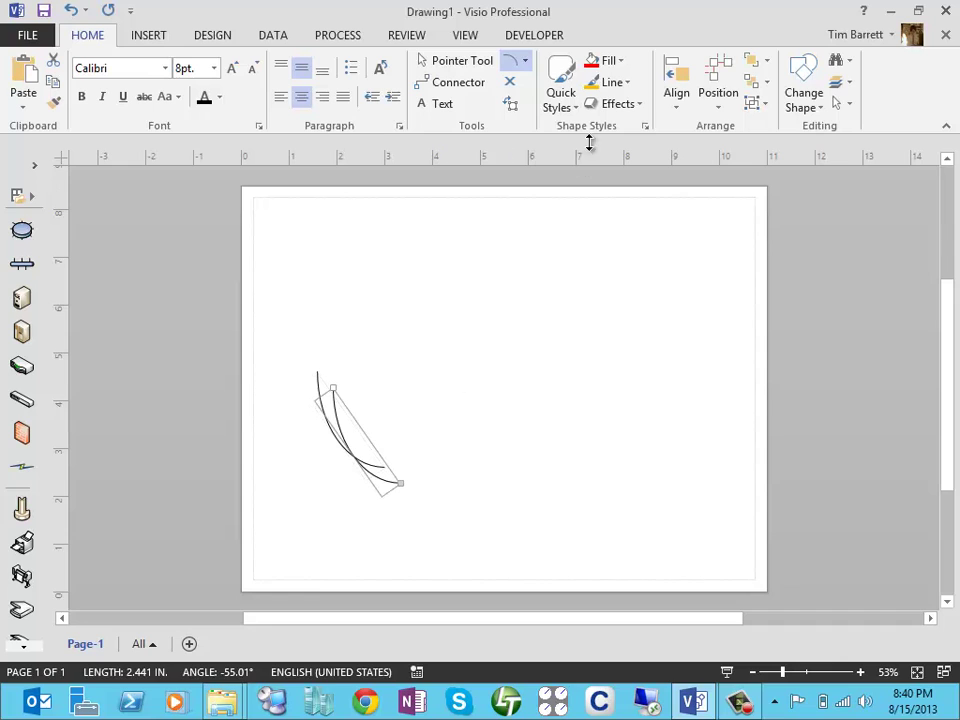
left_click(722, 106)
mouse_move(780, 358)
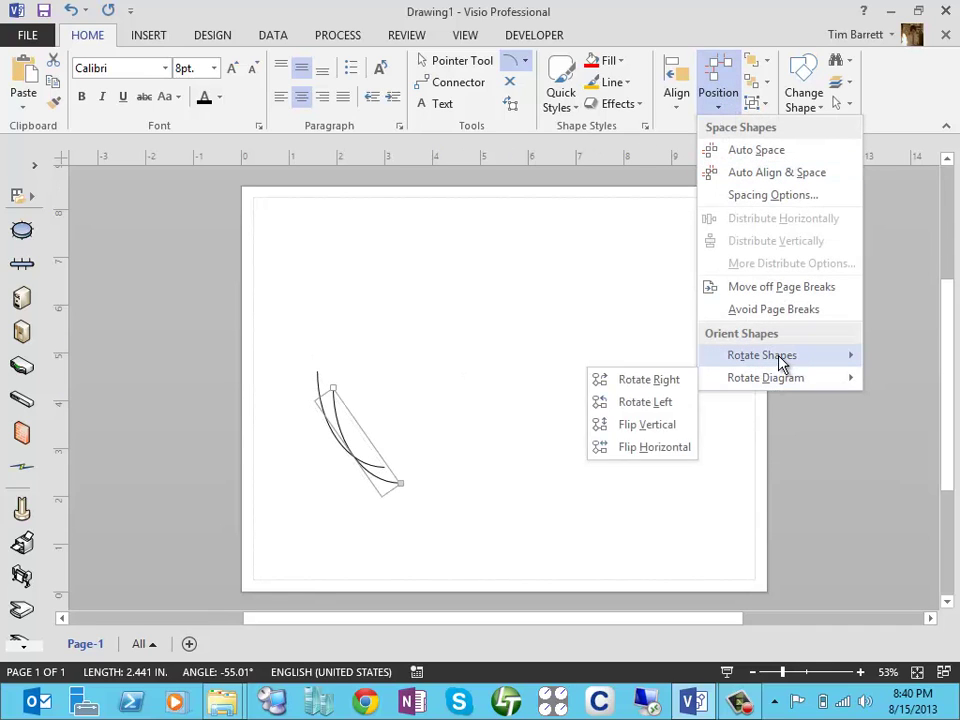
left_click(681, 424)
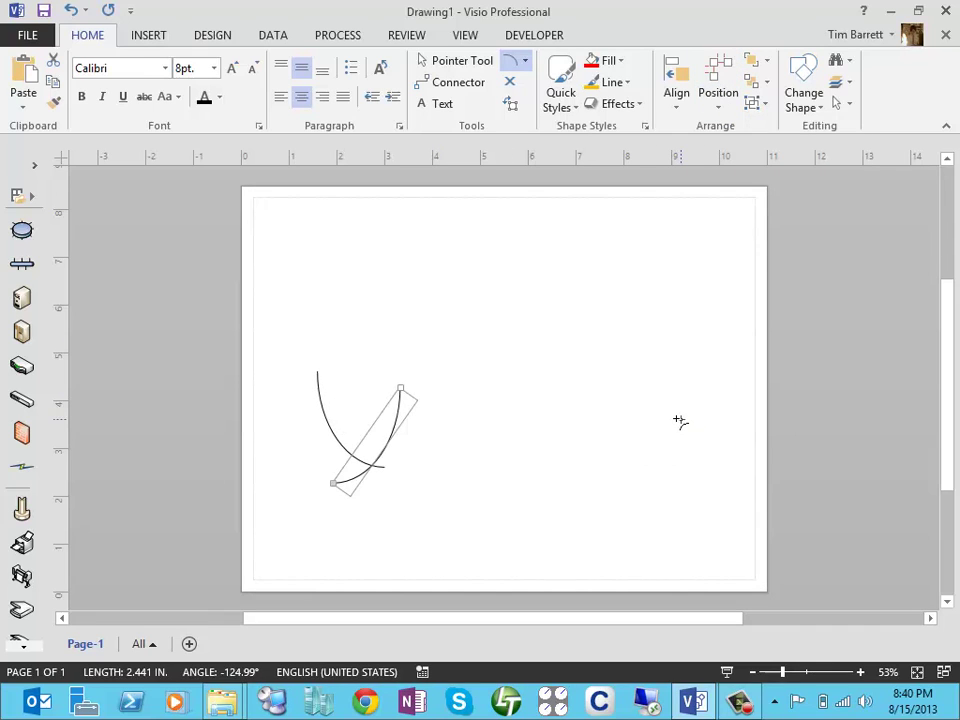
key("ctrl+1")
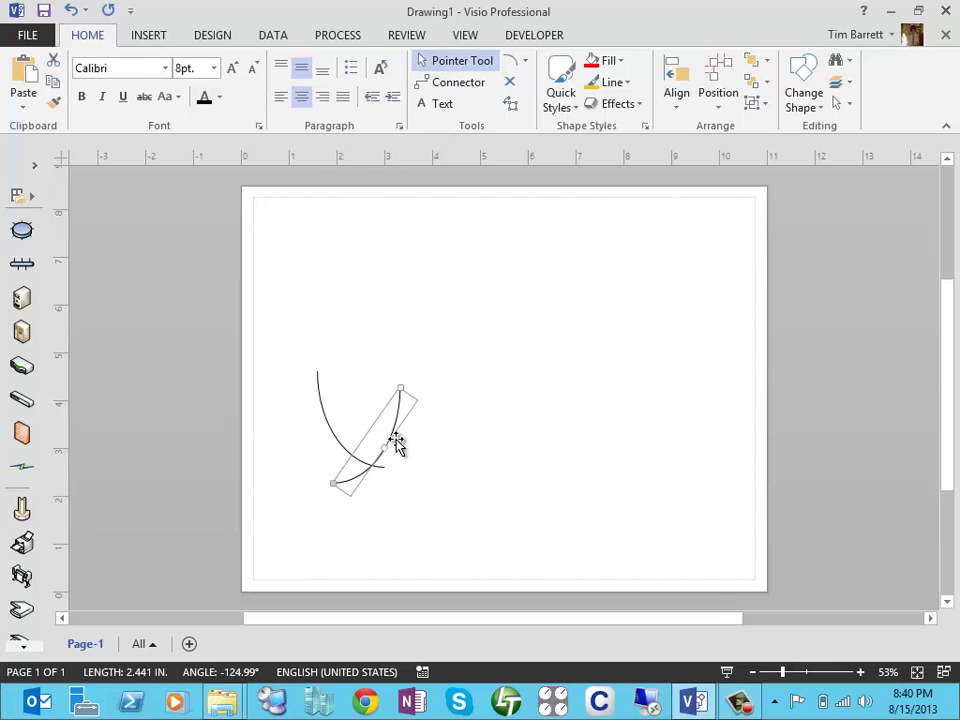
left_click_drag(398, 423, 455, 410)
left_click(536, 497)
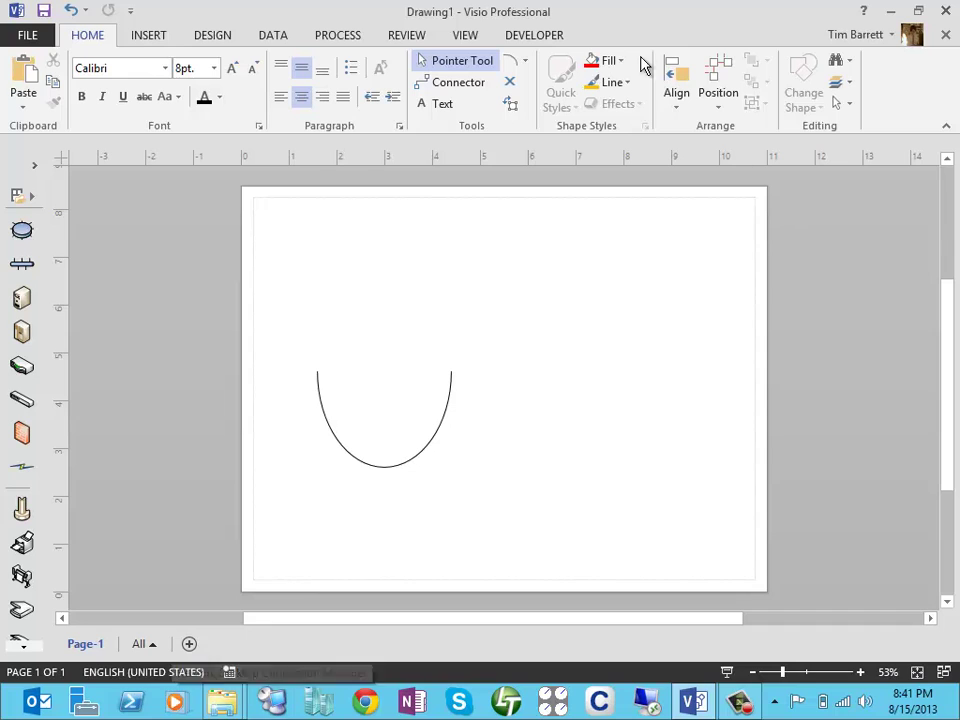
Step: Draw an open, winding freeform curve above the U shape, with its ends about 2.95 in. apart
left_click(524, 61)
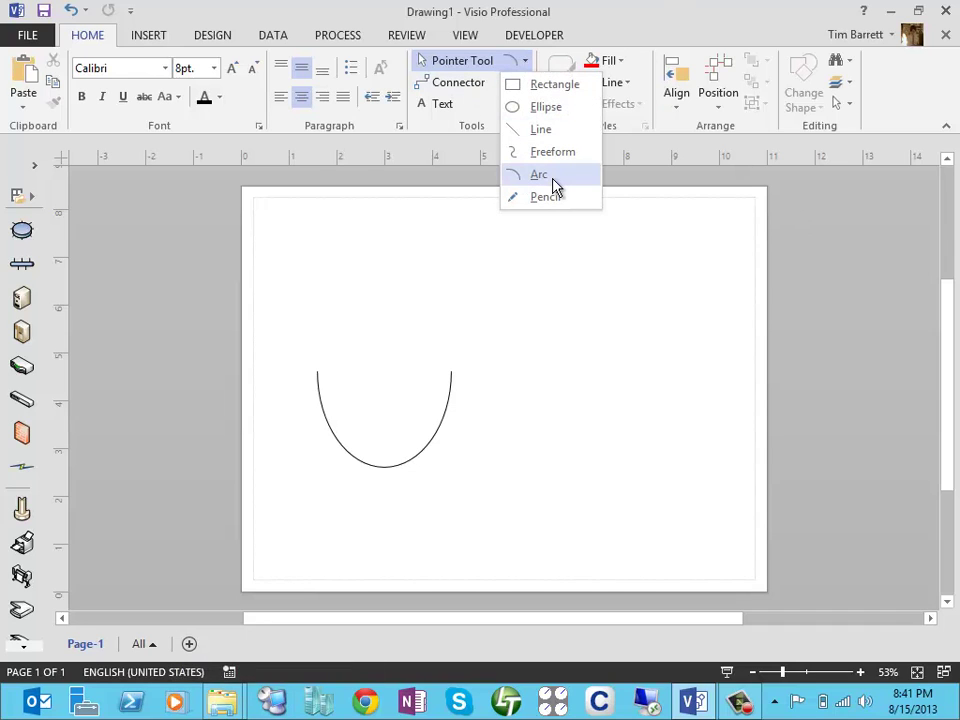
left_click(548, 152)
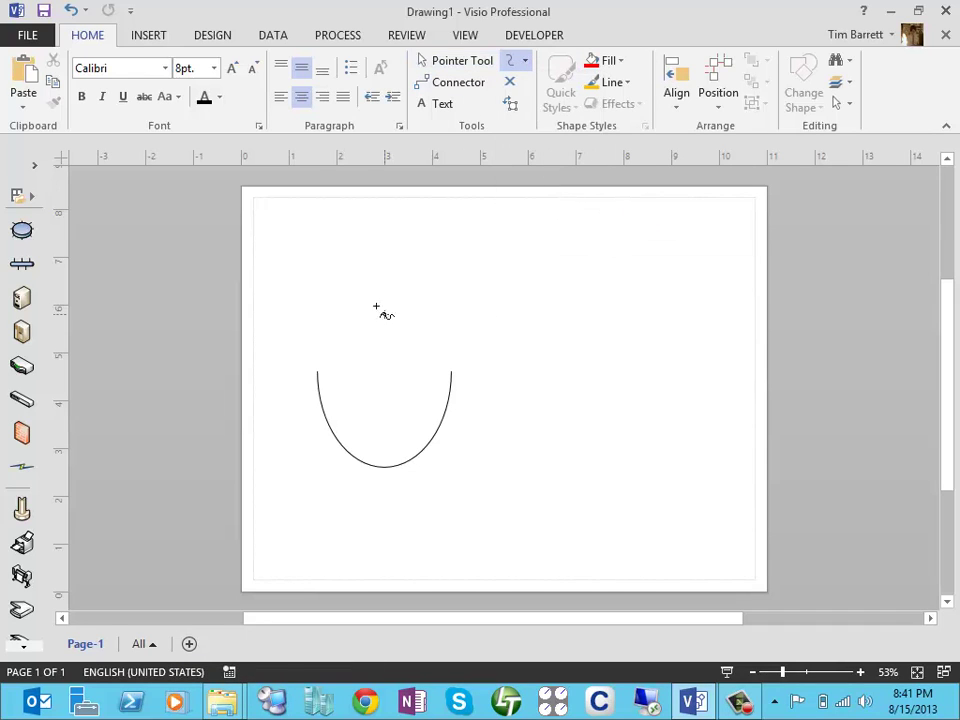
mouse_move(309, 297)
left_mouse_down()
mouse_move(324, 251)
mouse_move(384, 242)
mouse_move(386, 298)
mouse_move(476, 333)
mouse_move(489, 237)
mouse_move(542, 291)
mouse_move(561, 377)
mouse_move(461, 350)
mouse_move(430, 358)
left_mouse_up()
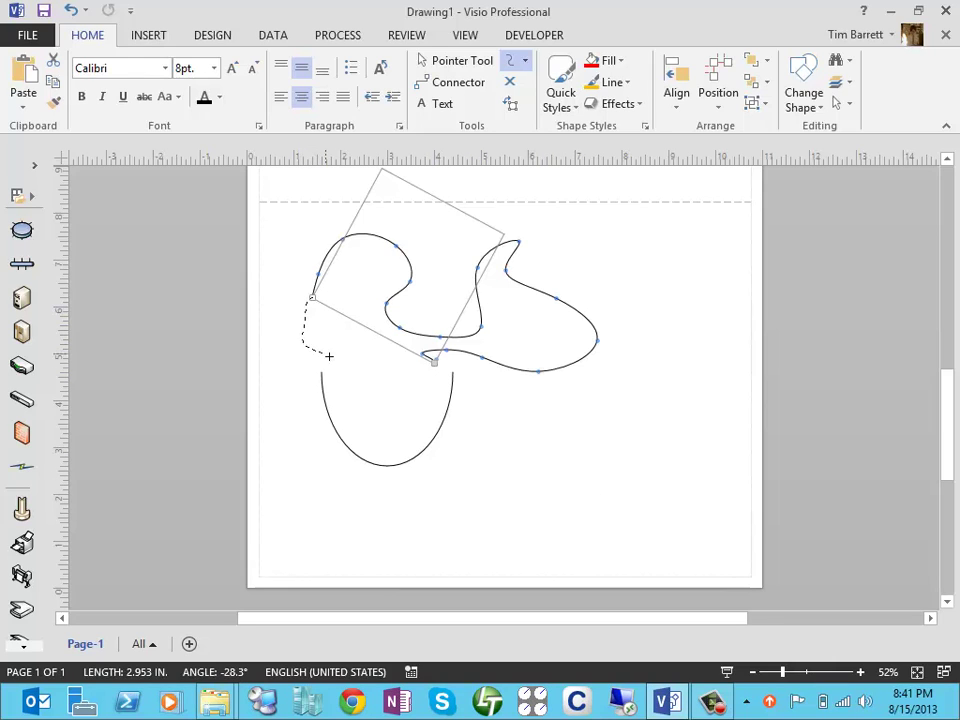
Step: Close the selected freeform curve with a second freeform stroke joining its two ends, and fill the shape red
mouse_move(374, 371)
left_mouse_down()
mouse_move(415, 398)
mouse_move(436, 365)
left_mouse_up()
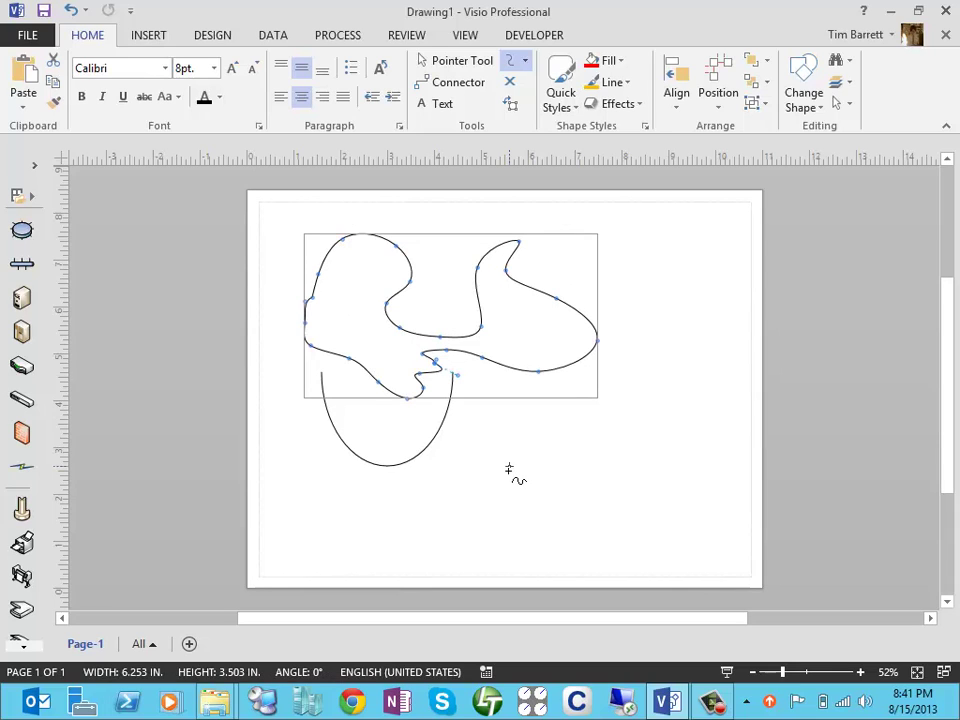
left_click(594, 62)
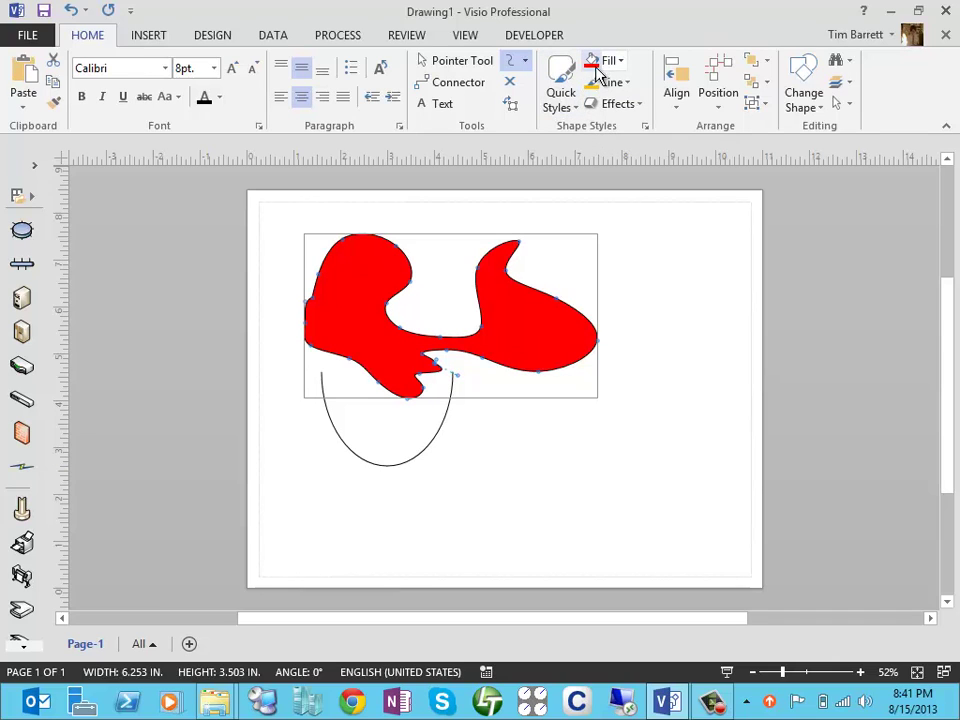
Step: Undo the red fill and the closing freeform stroke, and deselect the open curve
left_click(70, 10)
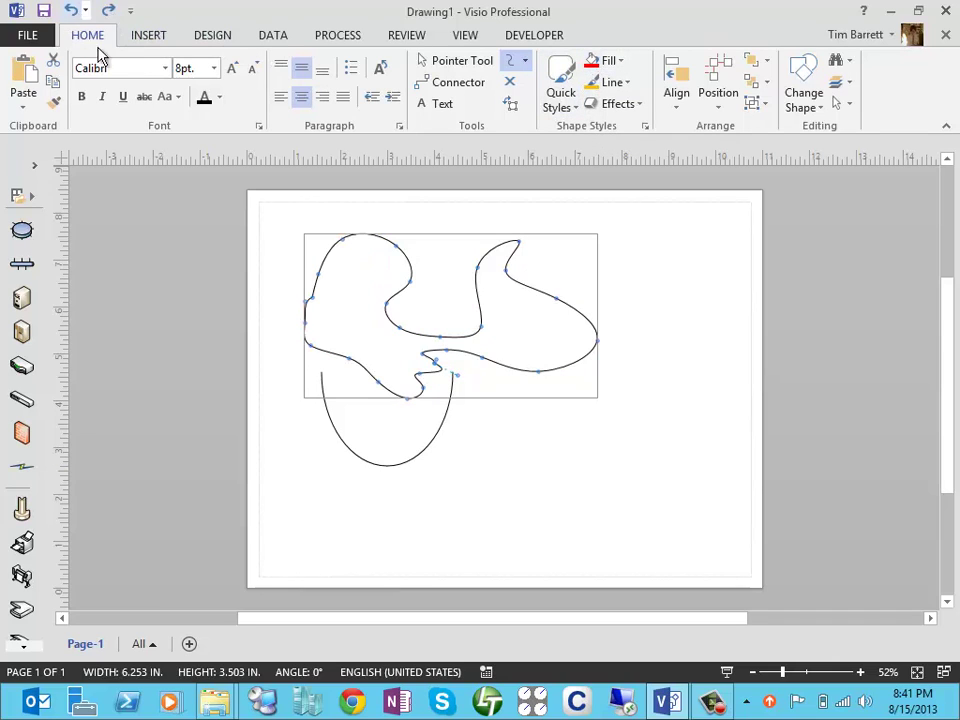
left_click(70, 10)
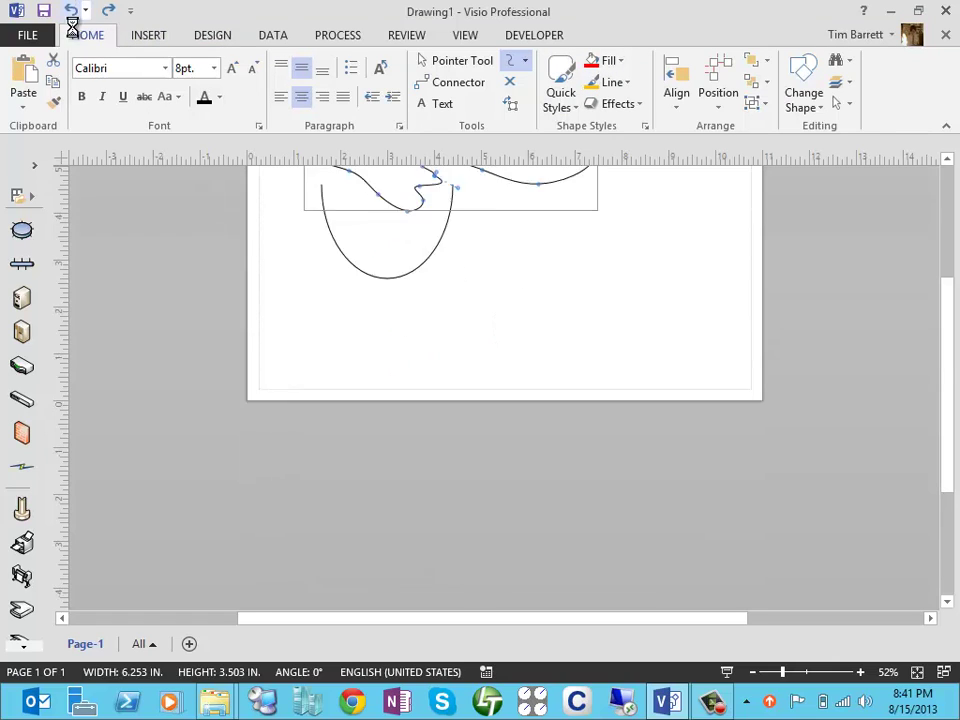
left_click(70, 10)
left_click(405, 383)
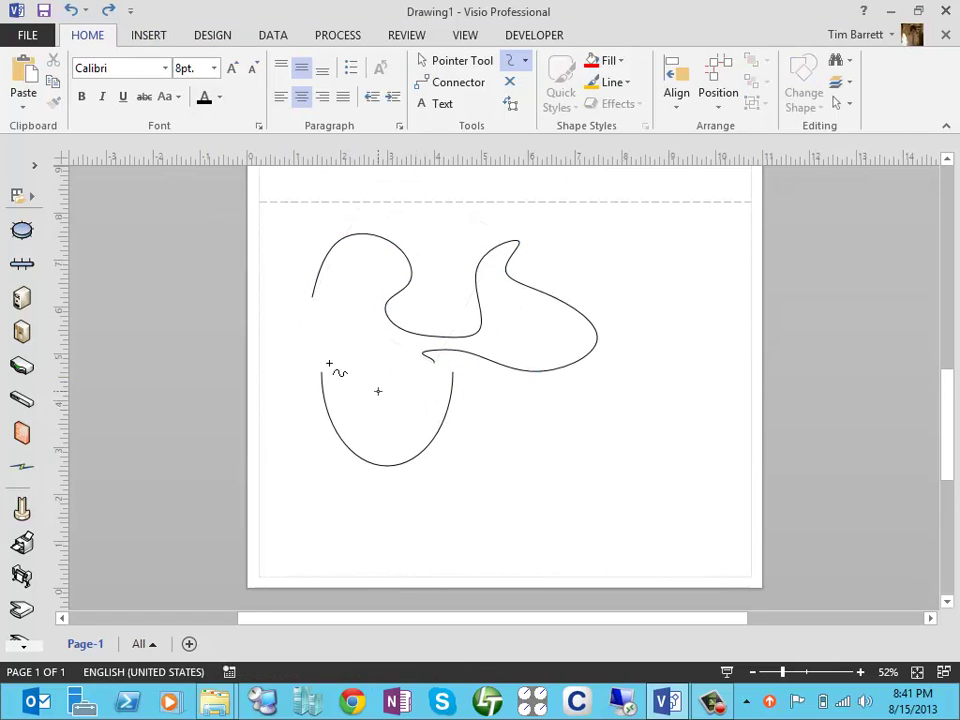
Step: Draw a freeform stroke between the open curve's ends while the curve is not selected, and undo that stroke
mouse_move(306, 300)
left_mouse_down()
mouse_move(324, 330)
mouse_move(399, 392)
mouse_move(432, 362)
left_mouse_up()
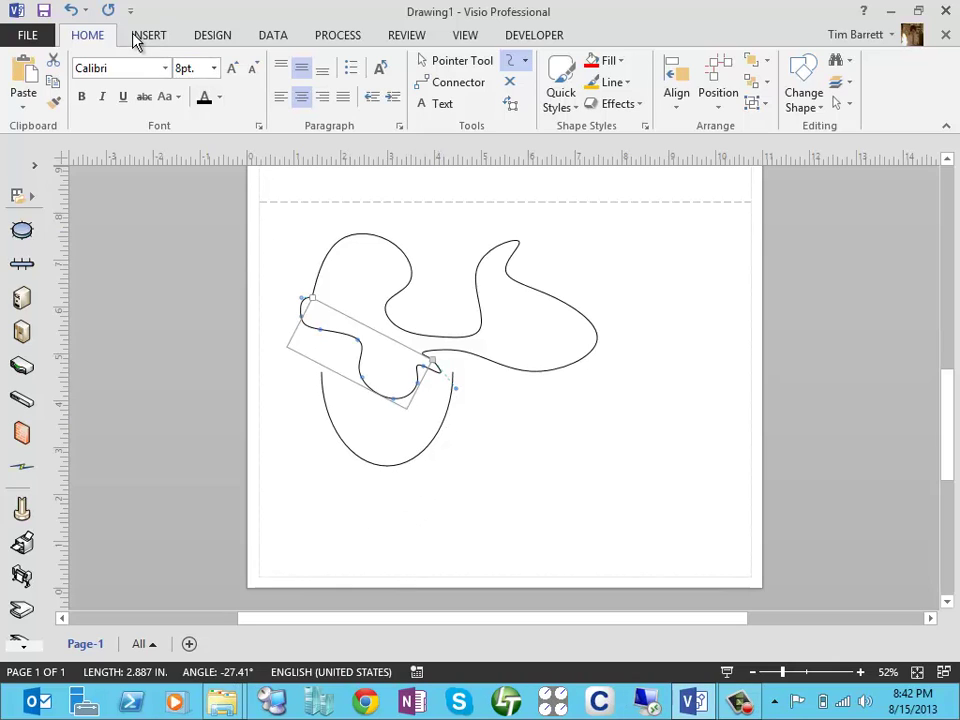
left_click(69, 12)
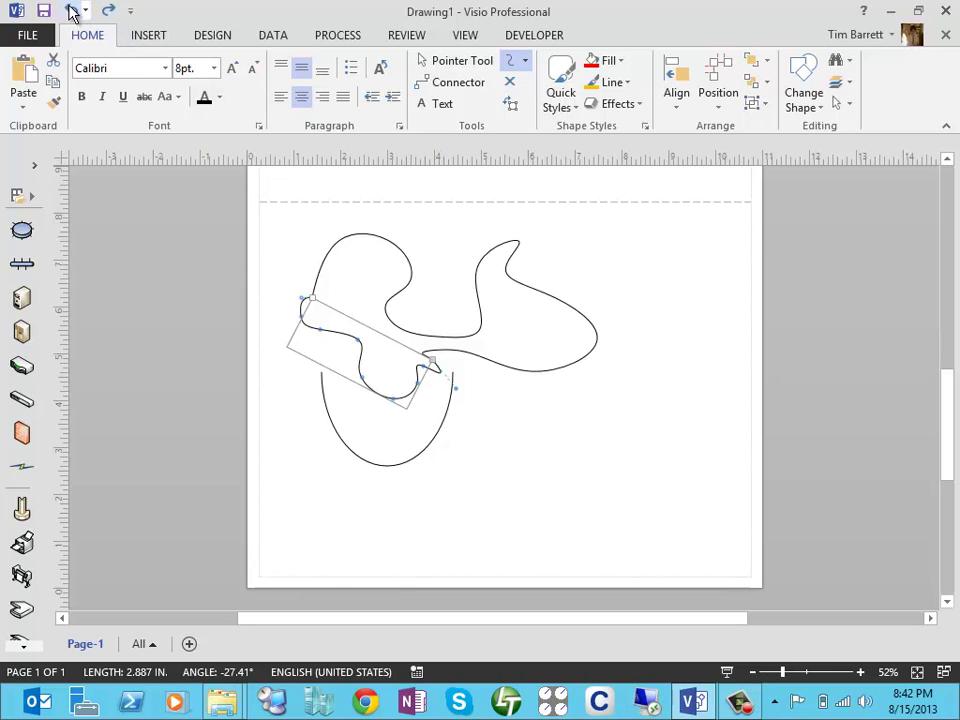
Step: Select the open freeform curve, close it with a freeform stroke between its ends, undo the stroke, and deselect the curve
left_click(323, 263)
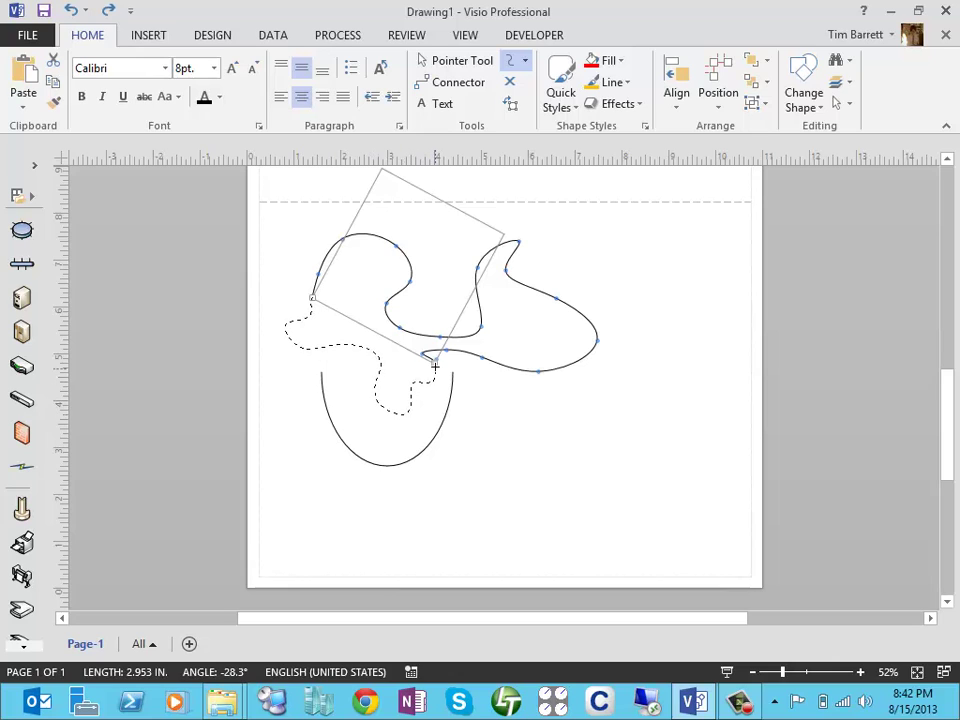
left_click_drag(437, 367, 437, 365)
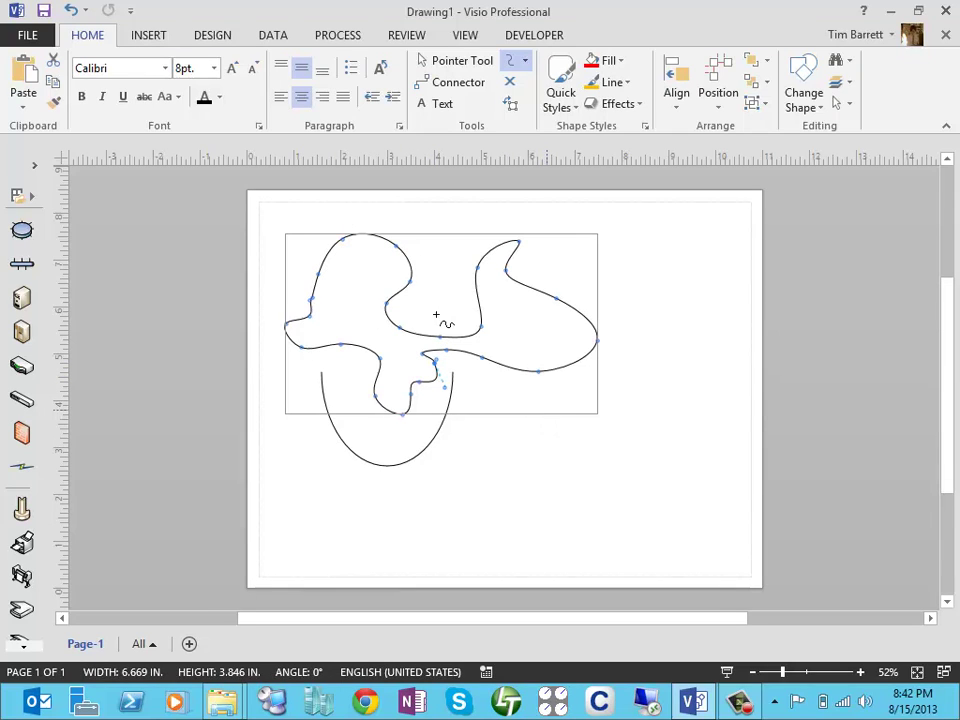
left_click(71, 10)
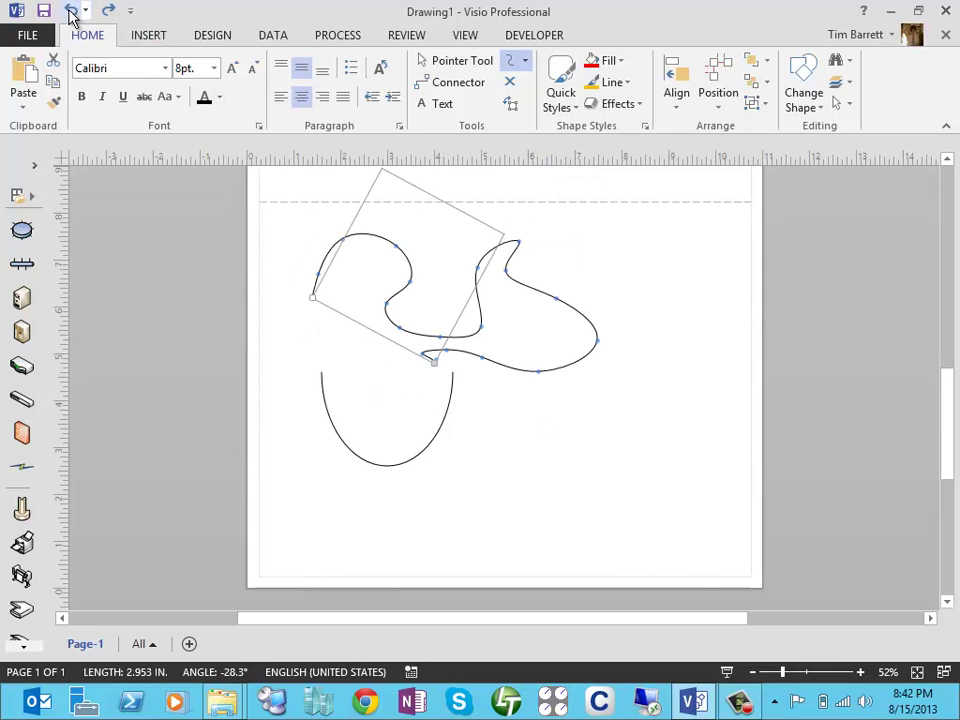
left_click(361, 363)
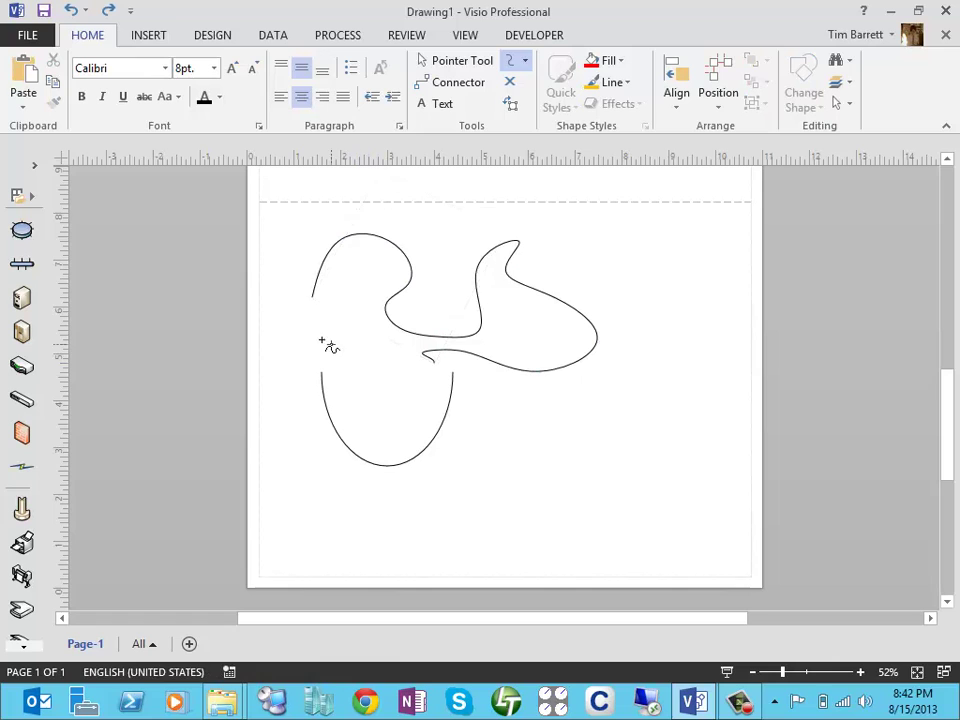
Step: Draw a separate freeform stroke between the unselected open curve's ends, then try the Join operation on that stroke alone
mouse_move(380, 360)
left_mouse_down()
mouse_move(403, 413)
mouse_move(411, 378)
mouse_move(431, 376)
mouse_move(434, 364)
left_mouse_up()
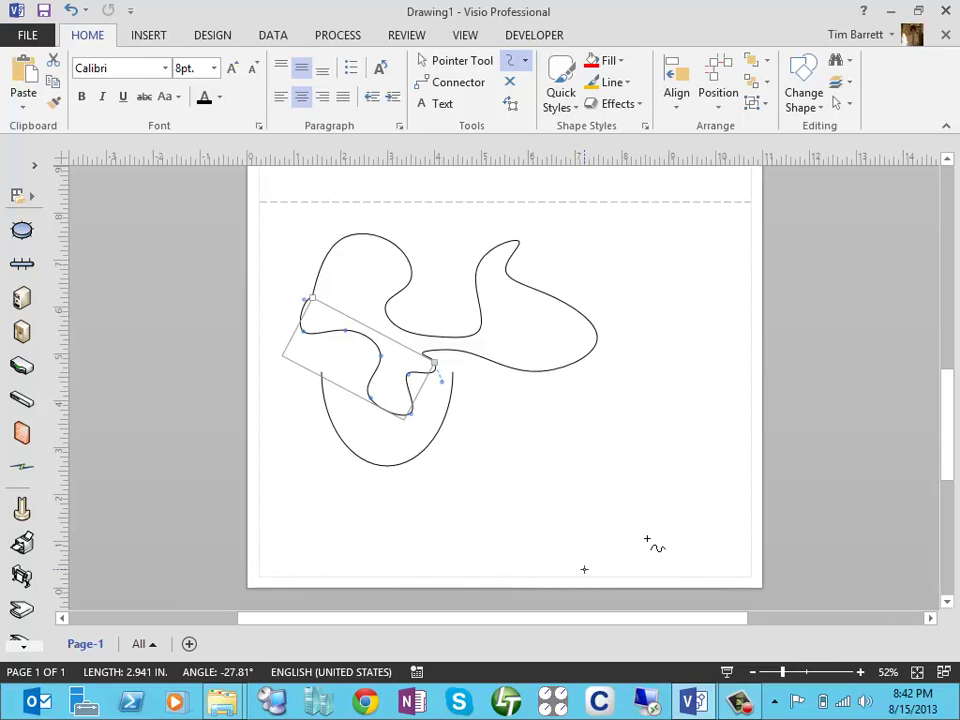
left_click(455, 62)
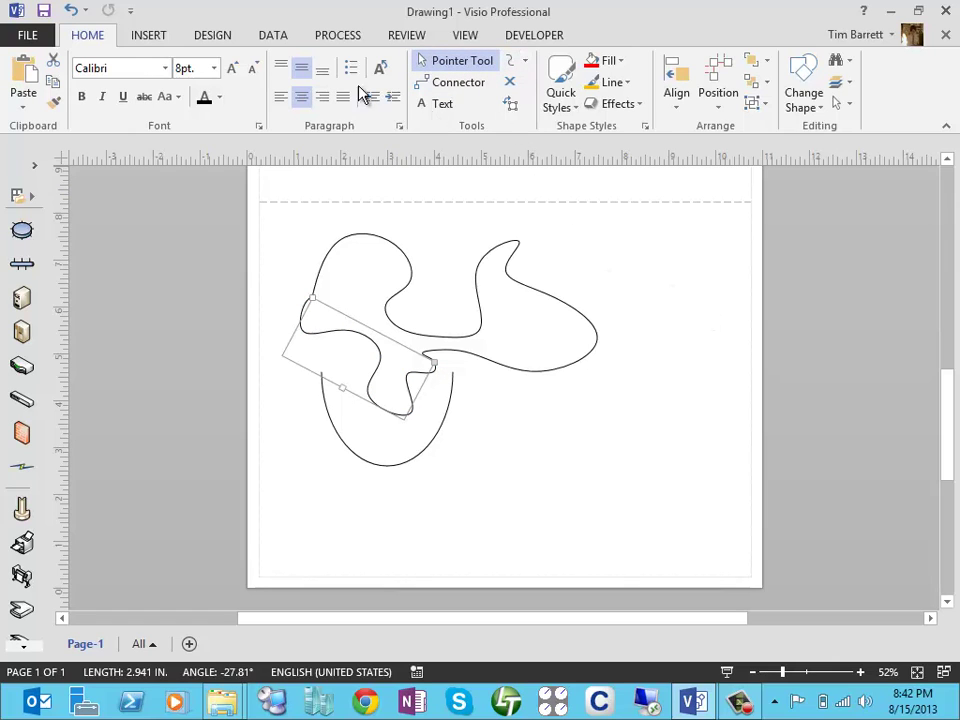
left_click(522, 37)
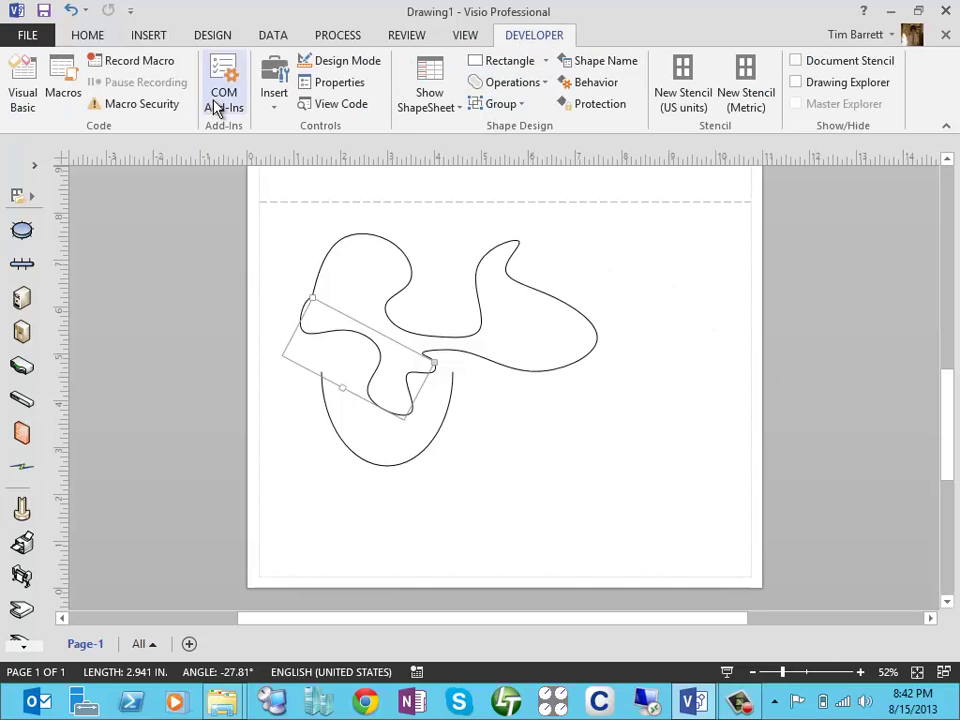
left_click(548, 88)
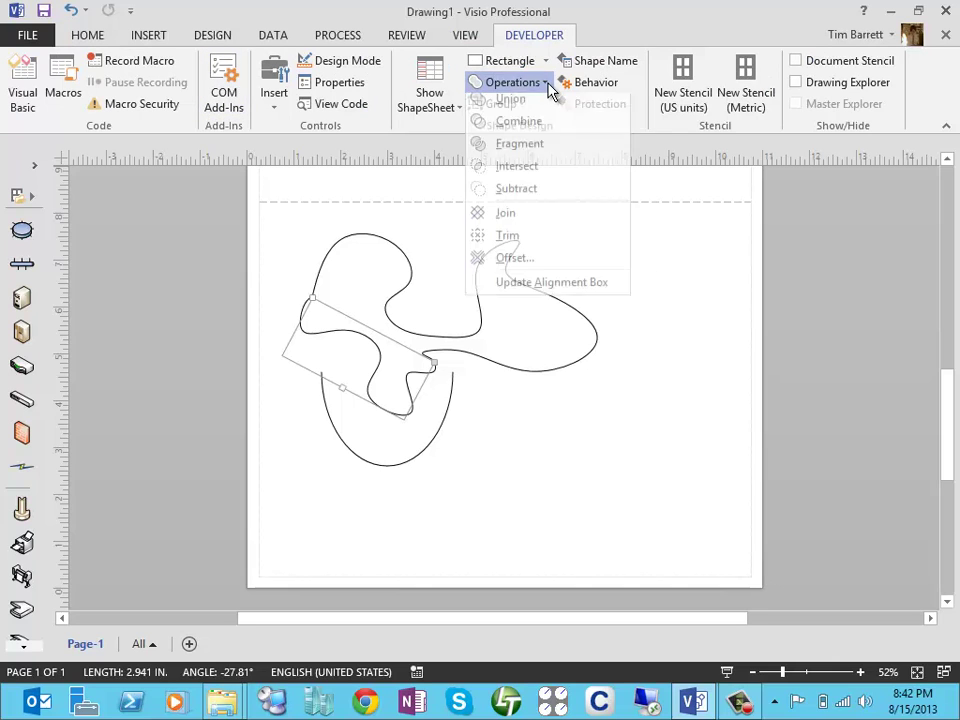
left_click(518, 220)
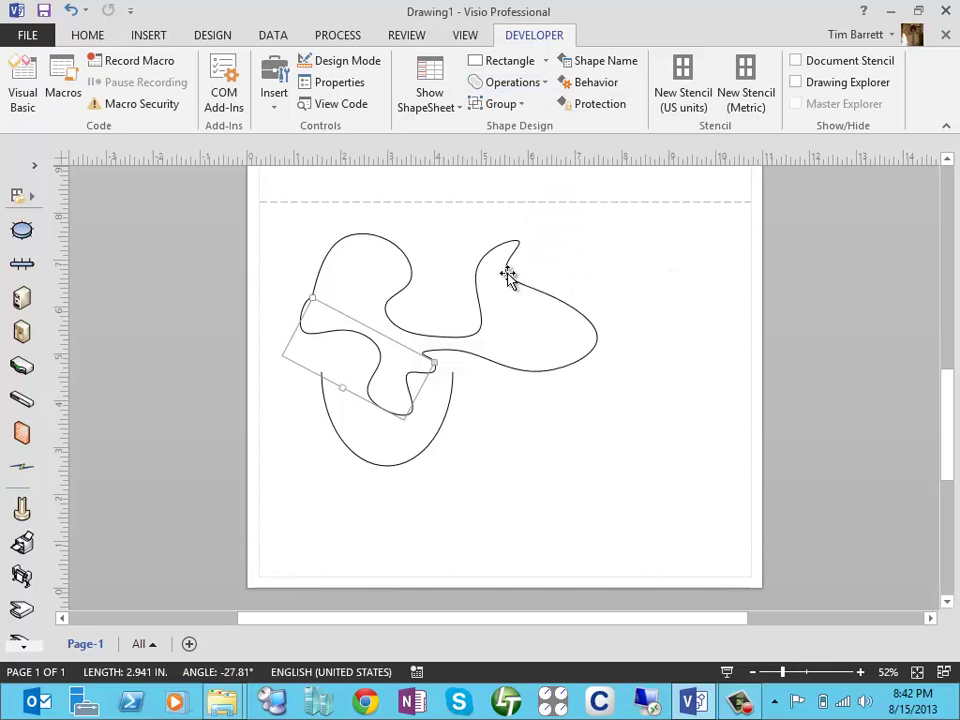
Step: Select both the open curve and the new freeform stroke, and join them into one closed shape
left_click(279, 223)
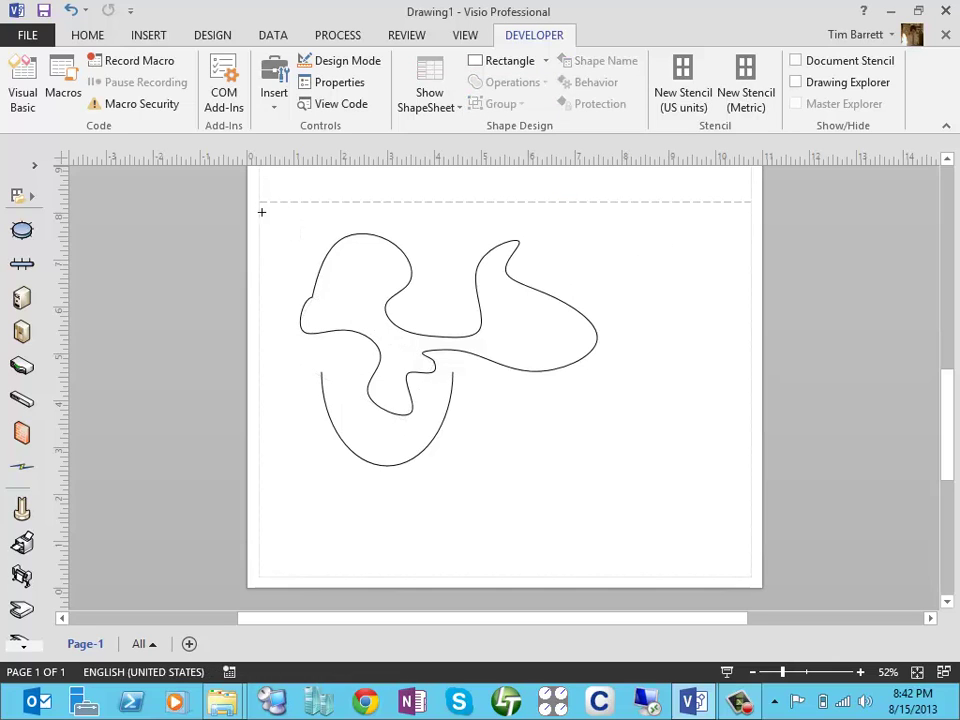
mouse_move(261, 212)
left_mouse_down()
mouse_move(609, 435)
mouse_move(643, 418)
mouse_move(643, 426)
left_mouse_up()
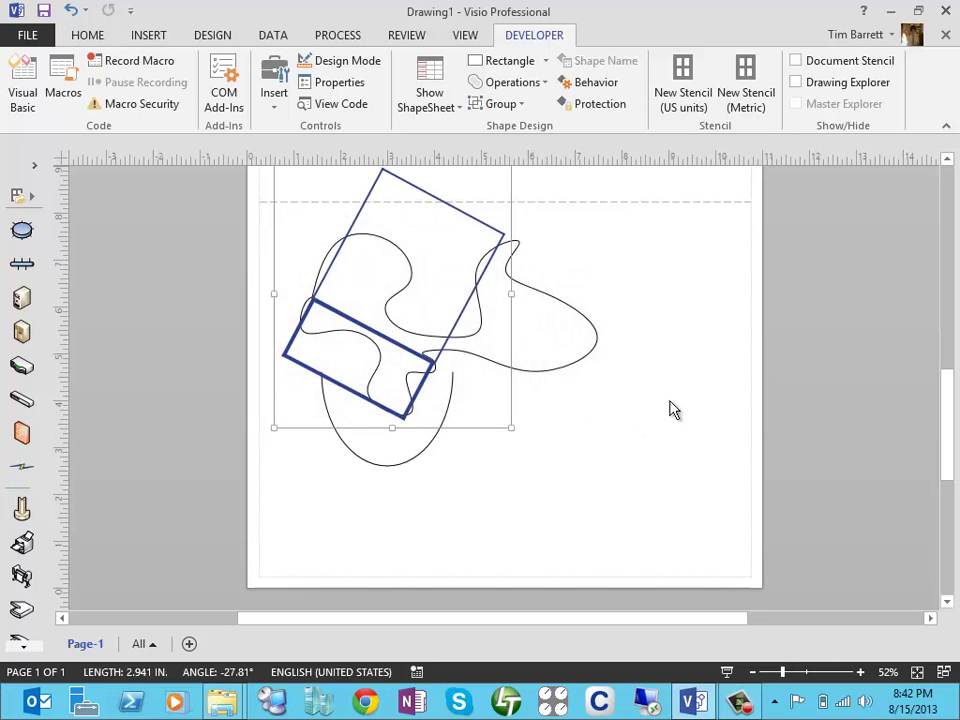
left_click(540, 84)
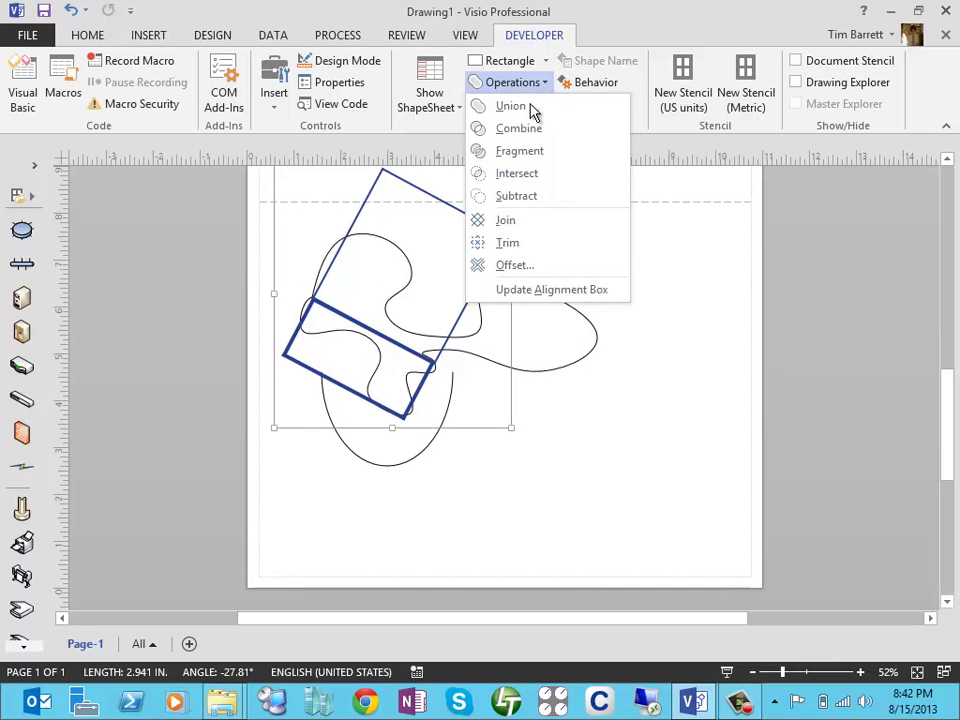
left_click(512, 220)
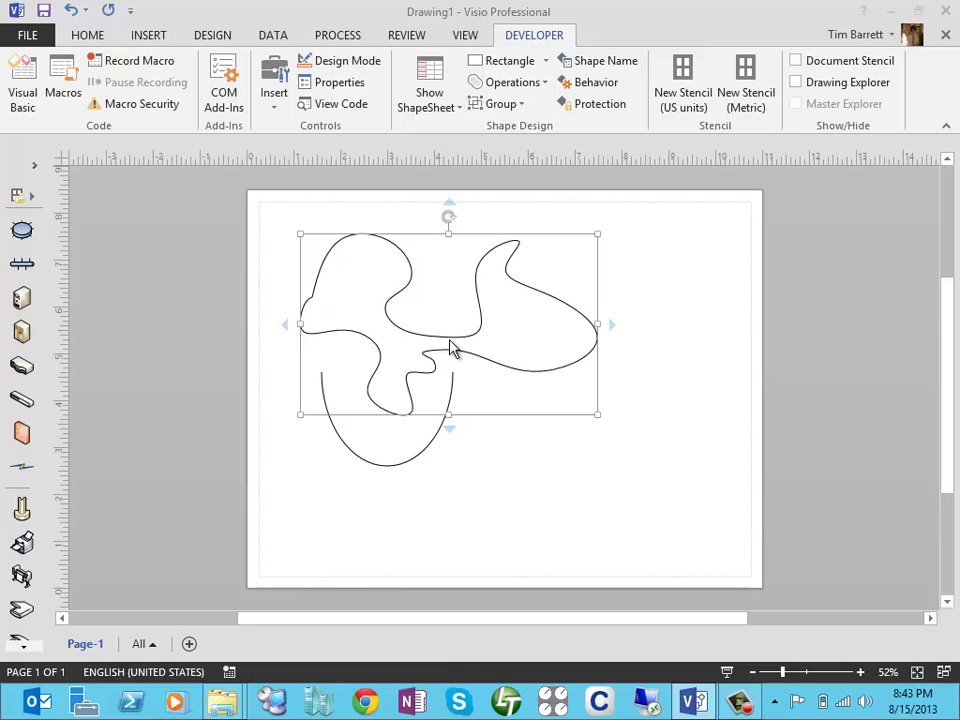
Step: Resize the joined shape to about 5.66 × 3.45 in and move it to the upper-right area of the page
left_click(90, 38)
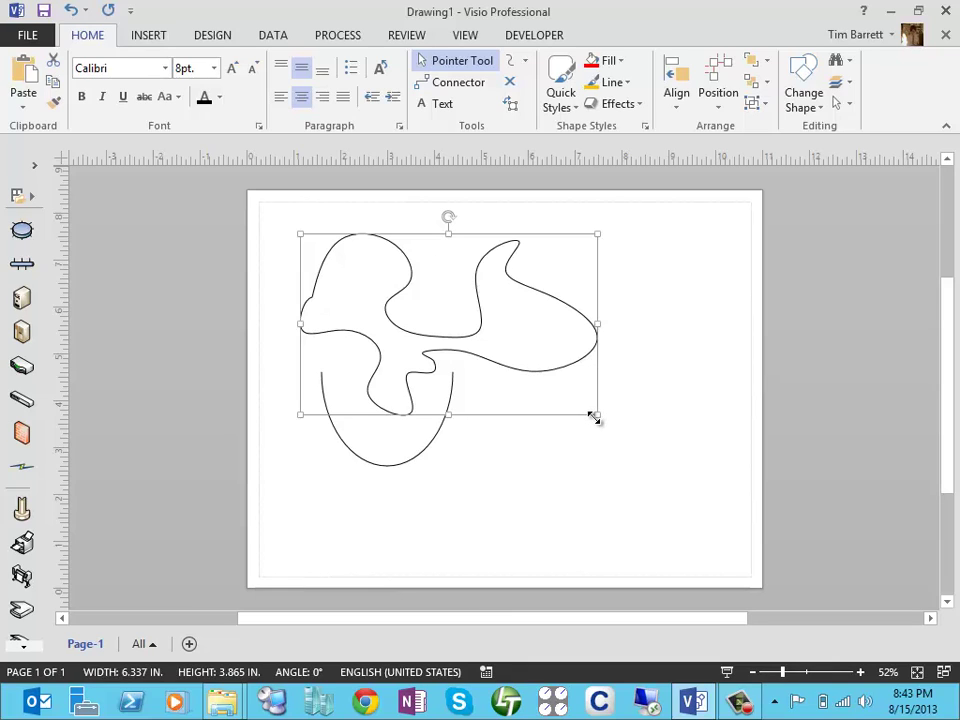
left_click_drag(596, 418, 651, 448)
left_click_drag(718, 496, 592, 281)
left_click(544, 276)
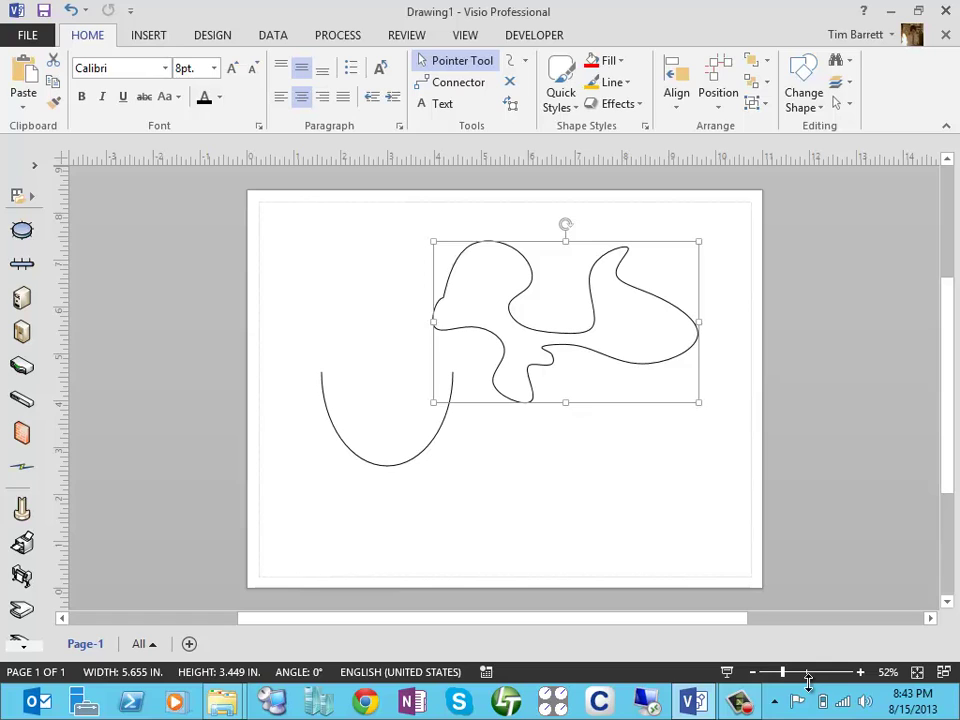
Step: Switch to Chrome and search Google for "hourglass"
left_click(365, 701)
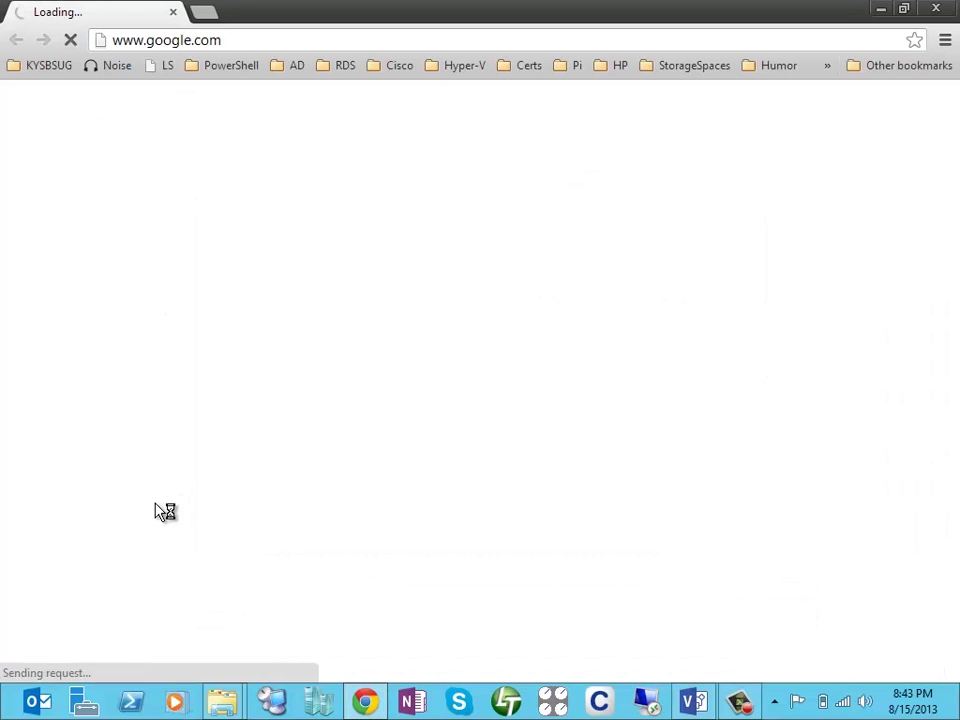
left_click(317, 379)
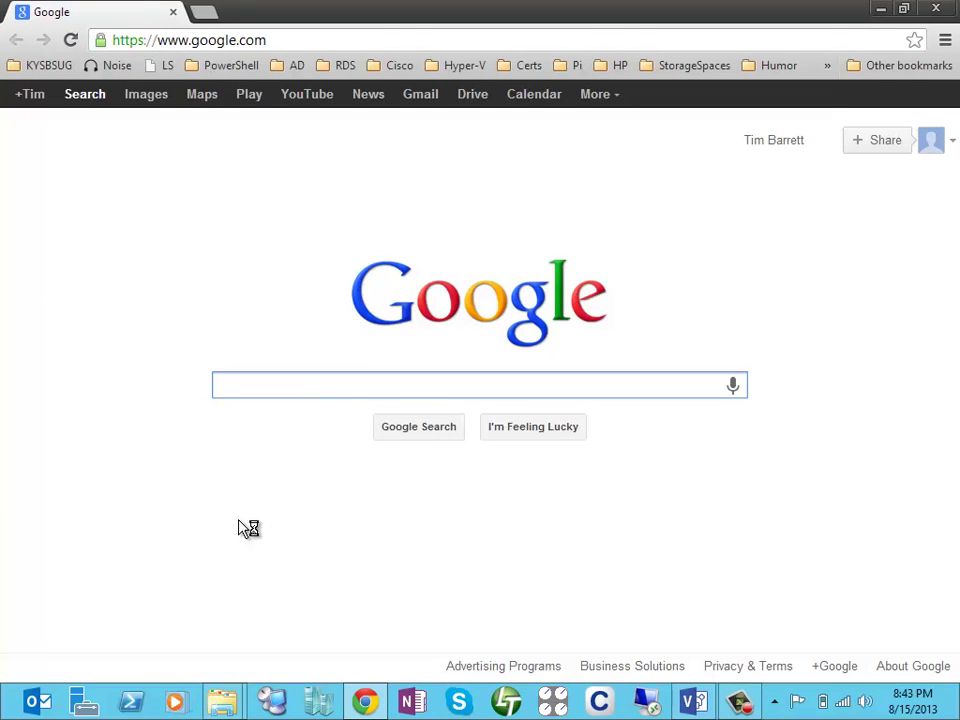
type("hourglass")
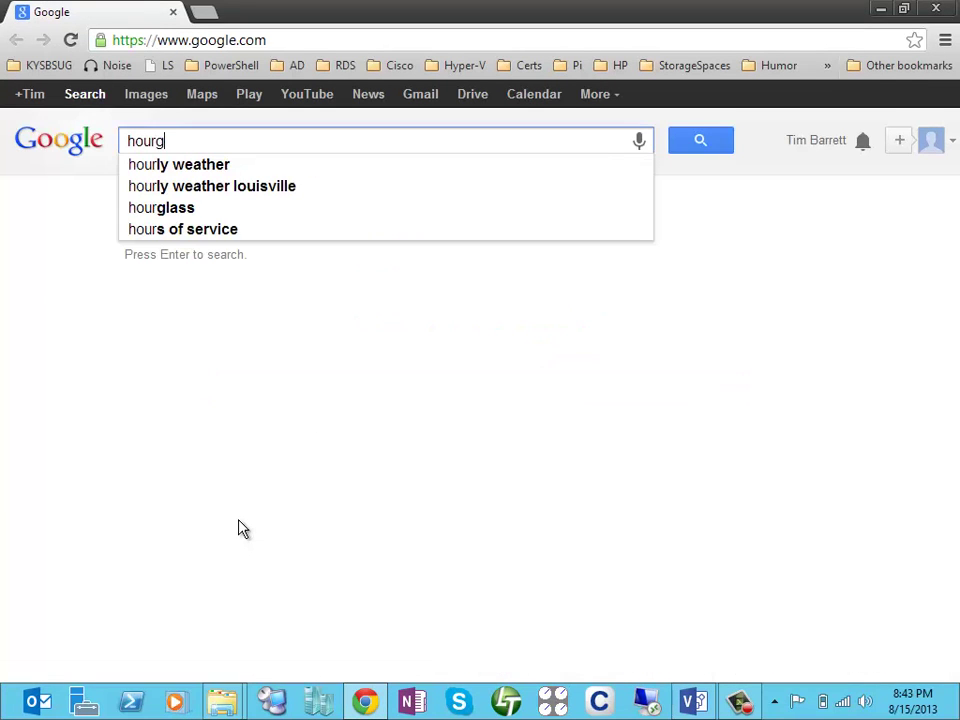
key("Return")
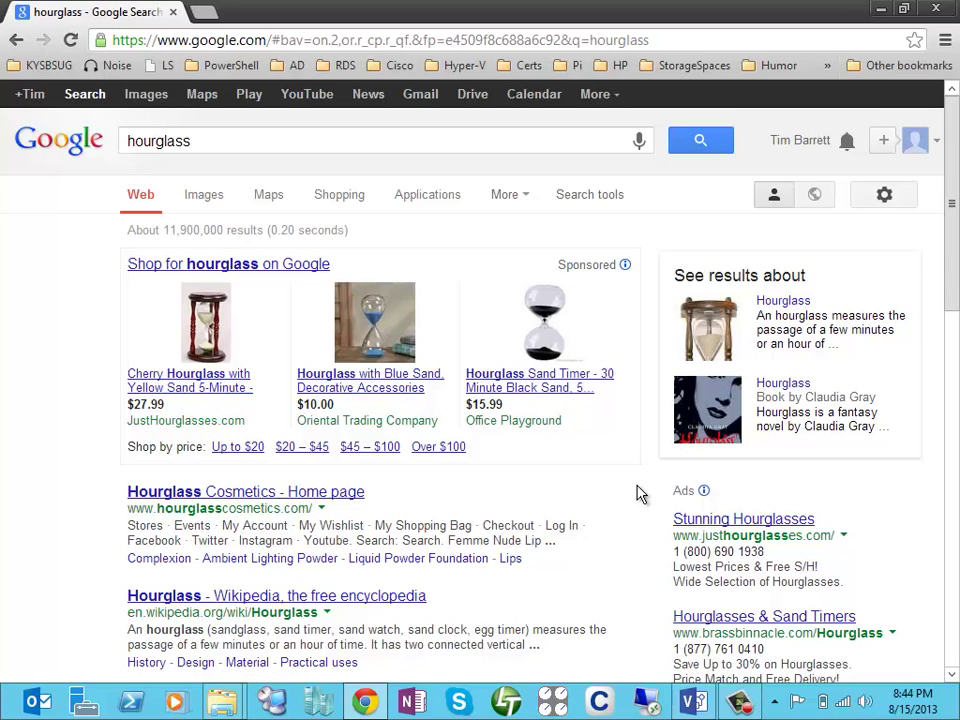
Step: Copy a screen clipping of the black-sand hourglass picture and paste it onto a new page in the Visio drawing
key("super+s")
left_click_drag(518, 283, 574, 369)
key("alt+Tab")
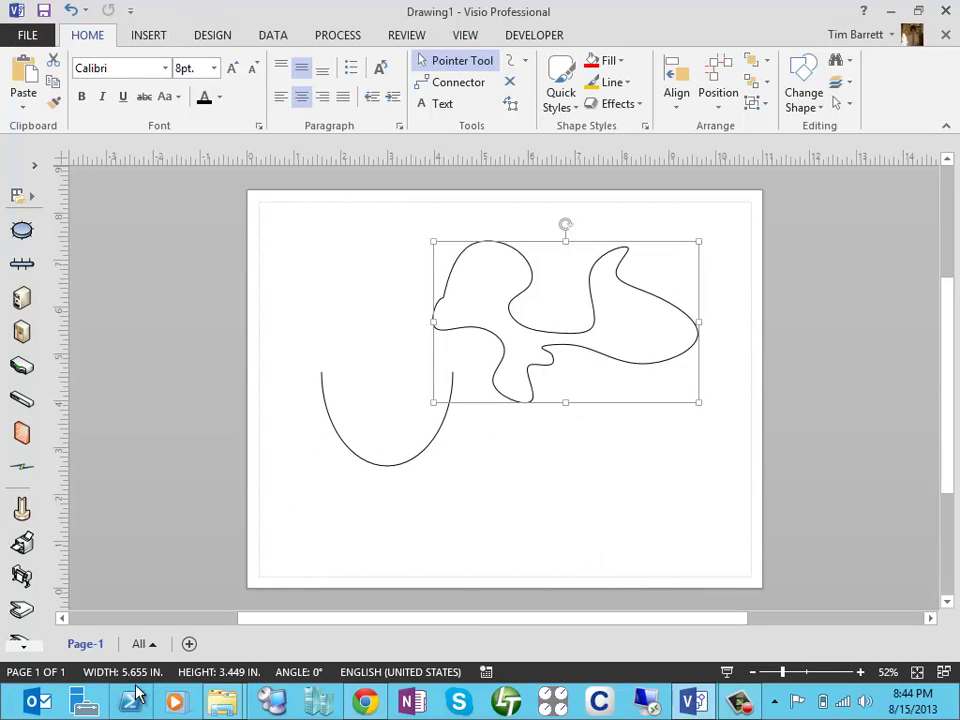
left_click(189, 643)
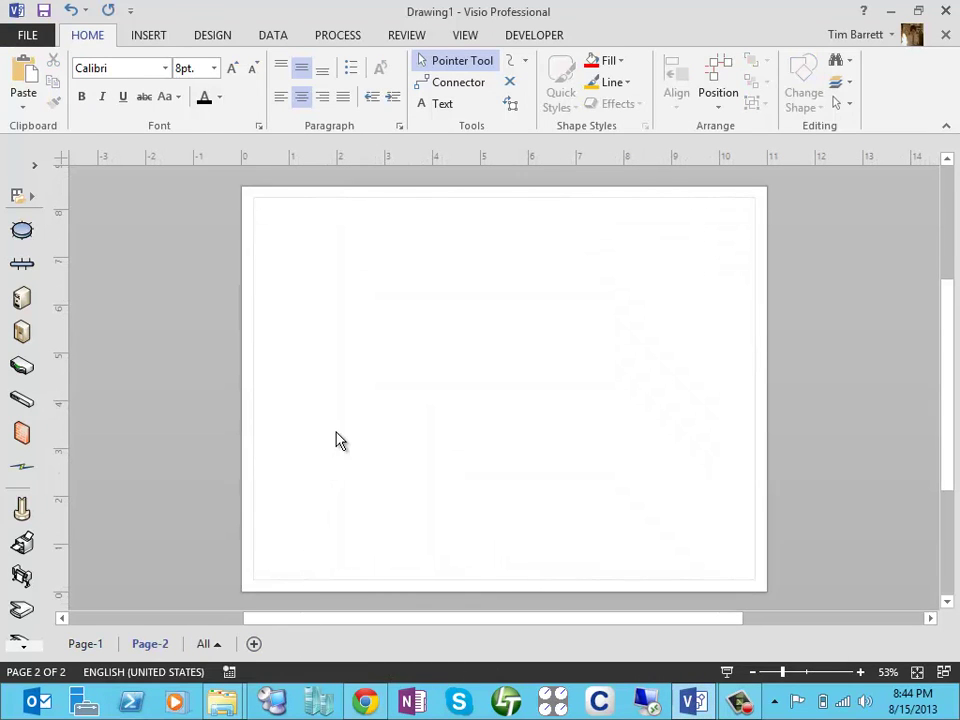
key("ctrl+v")
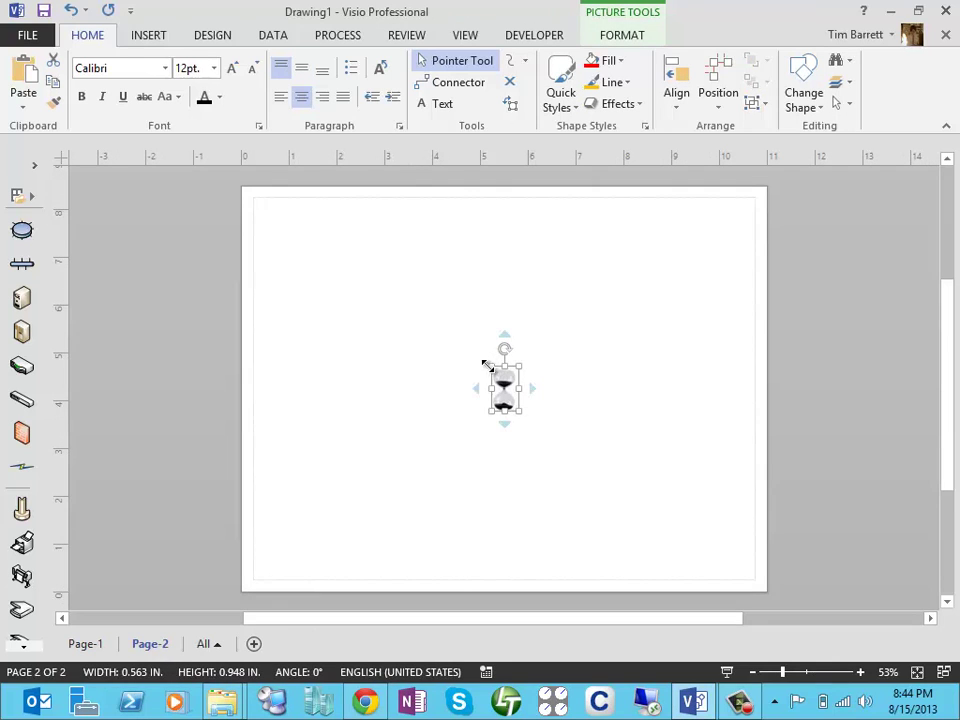
Step: Enlarge the pasted hourglass picture to about 4.59 × 7.74 in, move it up to fit the page, and deselect it
left_click_drag(484, 362, 427, 336)
left_click_drag(490, 427, 609, 519)
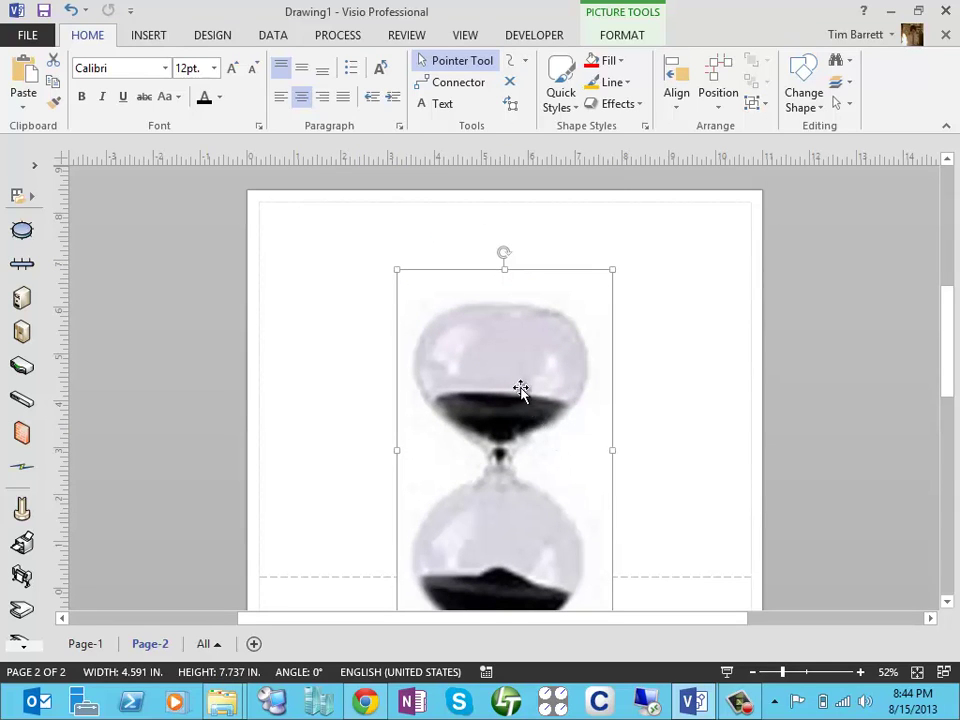
left_click_drag(520, 390, 510, 343)
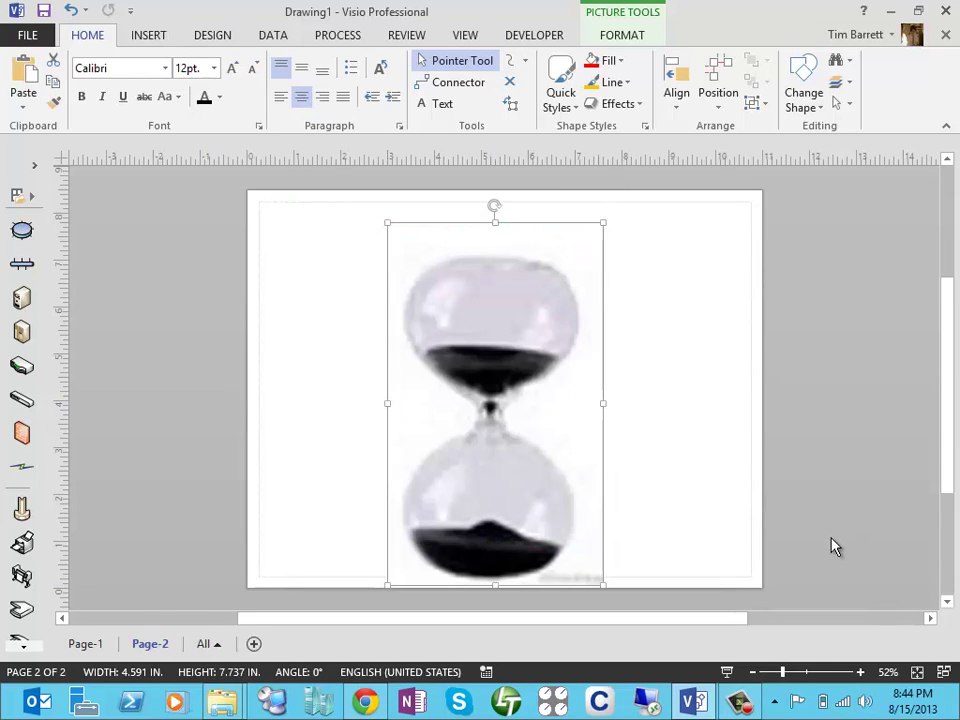
left_click(686, 431)
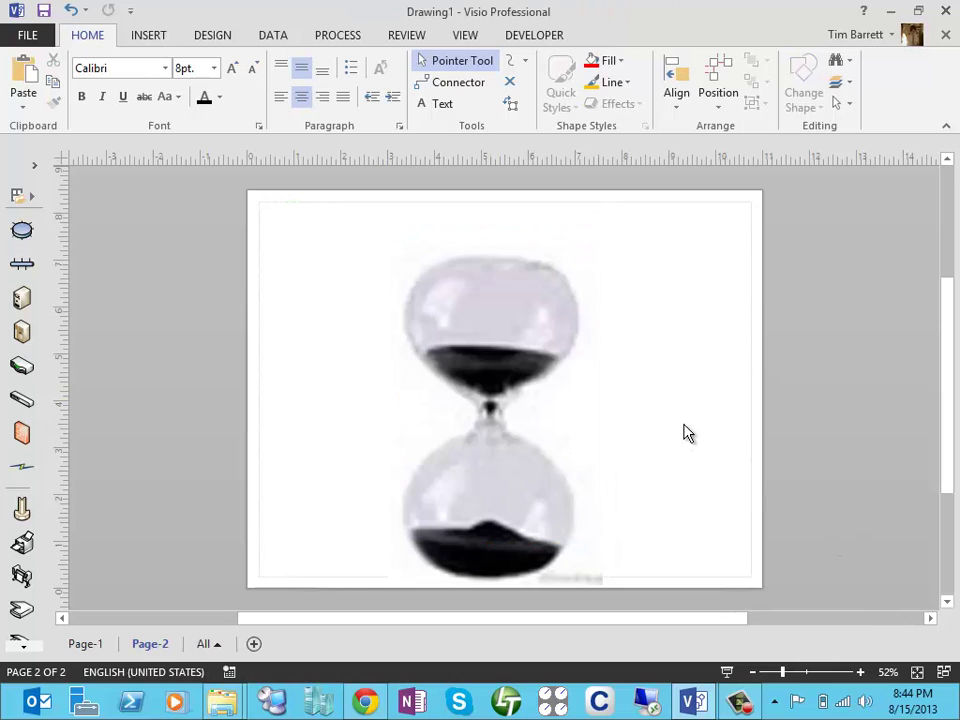
Step: Trace the hourglass with the Freeform tool as a closed outline about 3.88 × 7.32 in, and set it to No Fill
left_click(524, 62)
left_click(527, 152)
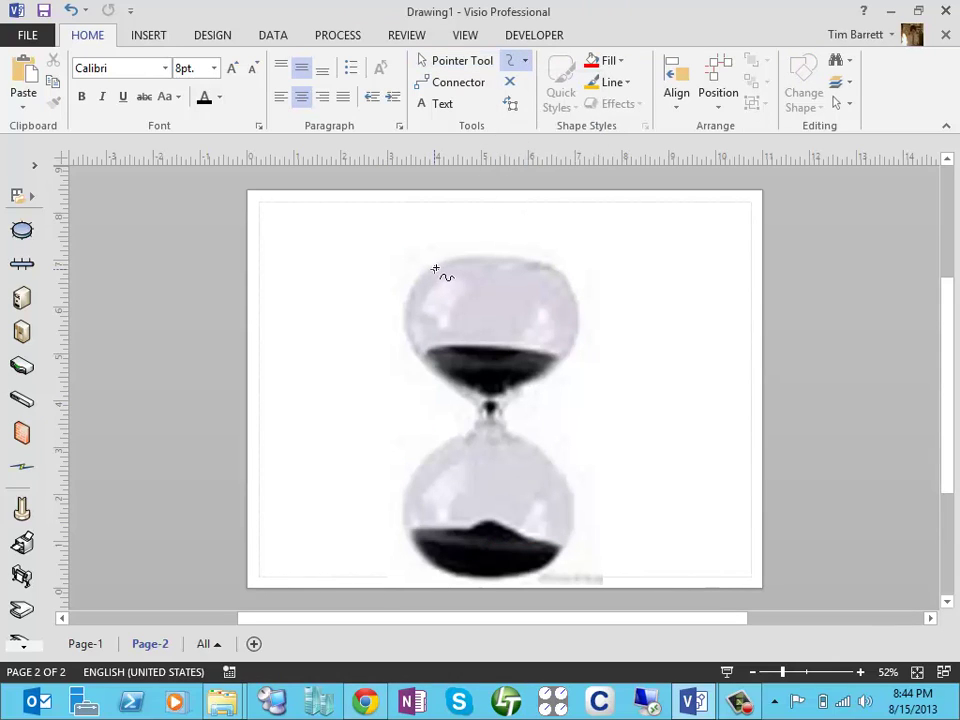
mouse_move(465, 255)
left_mouse_down()
mouse_move(561, 272)
mouse_move(577, 308)
mouse_move(578, 328)
mouse_move(558, 358)
mouse_move(499, 404)
mouse_move(573, 500)
mouse_move(571, 541)
mouse_move(528, 574)
mouse_move(436, 571)
mouse_move(411, 537)
mouse_move(405, 504)
mouse_move(422, 465)
mouse_move(474, 444)
mouse_move(476, 403)
mouse_move(456, 392)
left_mouse_up()
mouse_move(415, 356)
left_mouse_down()
mouse_move(403, 321)
mouse_move(409, 269)
mouse_move(435, 261)
left_mouse_up()
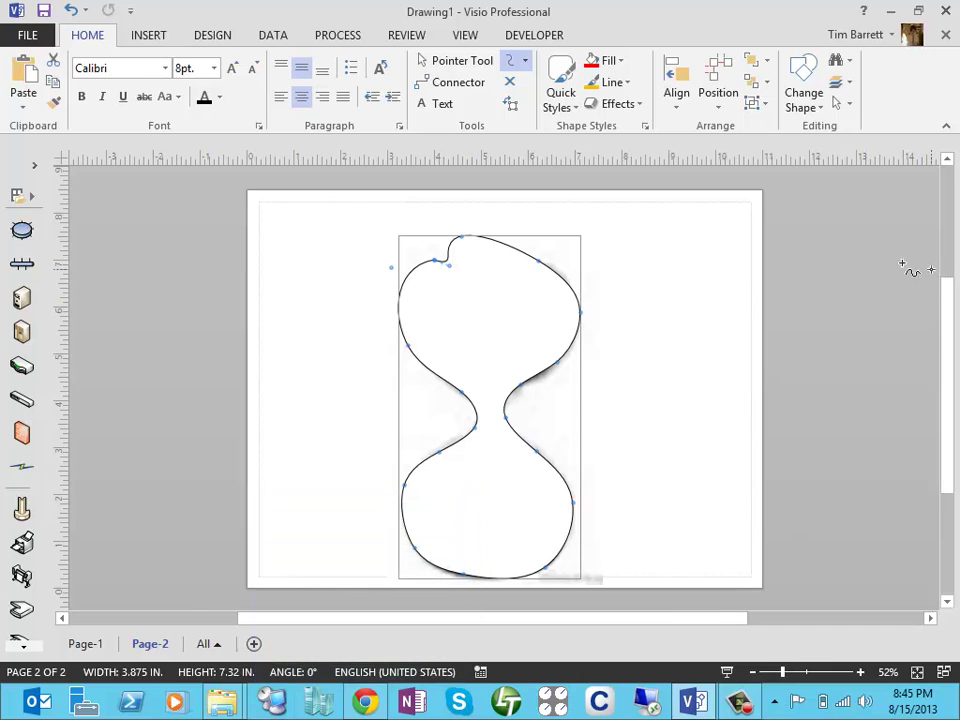
left_click(614, 66)
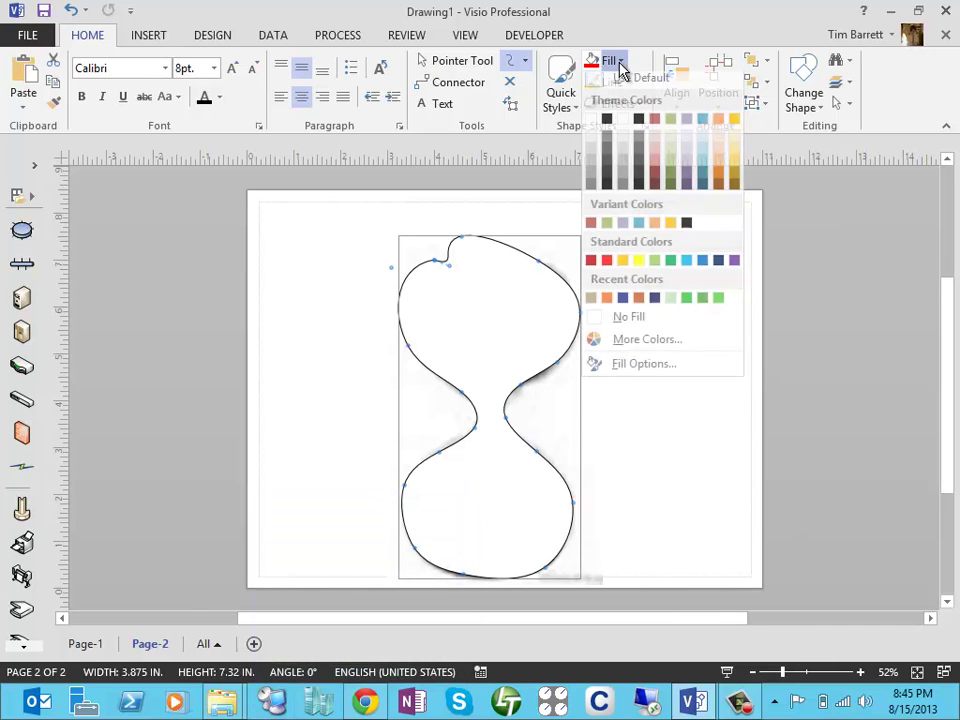
left_click(628, 325)
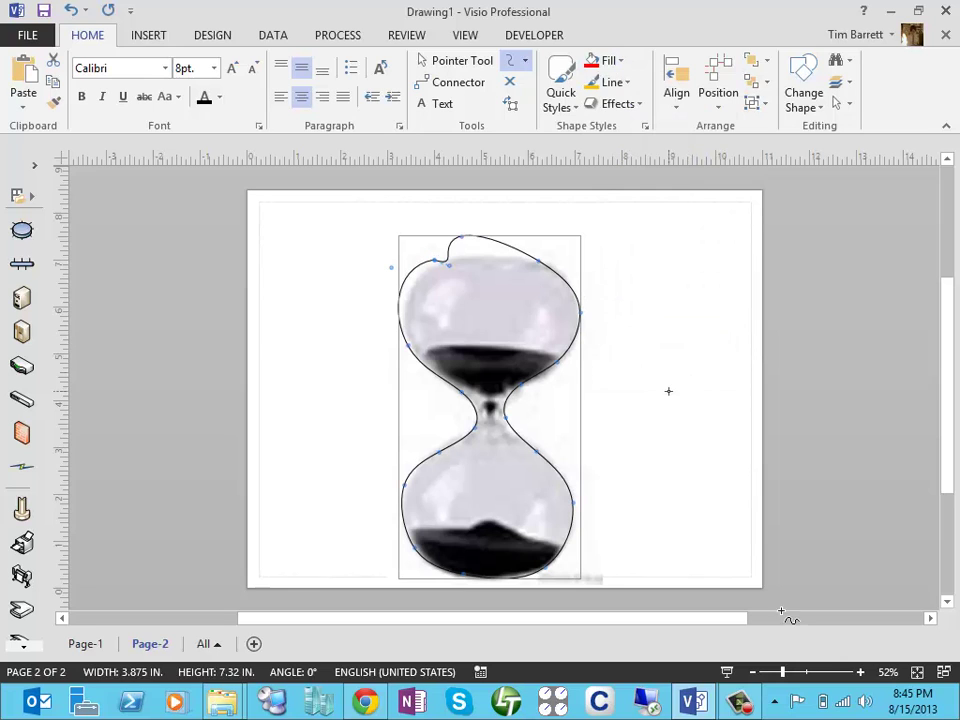
Step: Move the outline's uppermost point down to the top edge of the hourglass's upper bulb
left_click(800, 678)
left_click(800, 678)
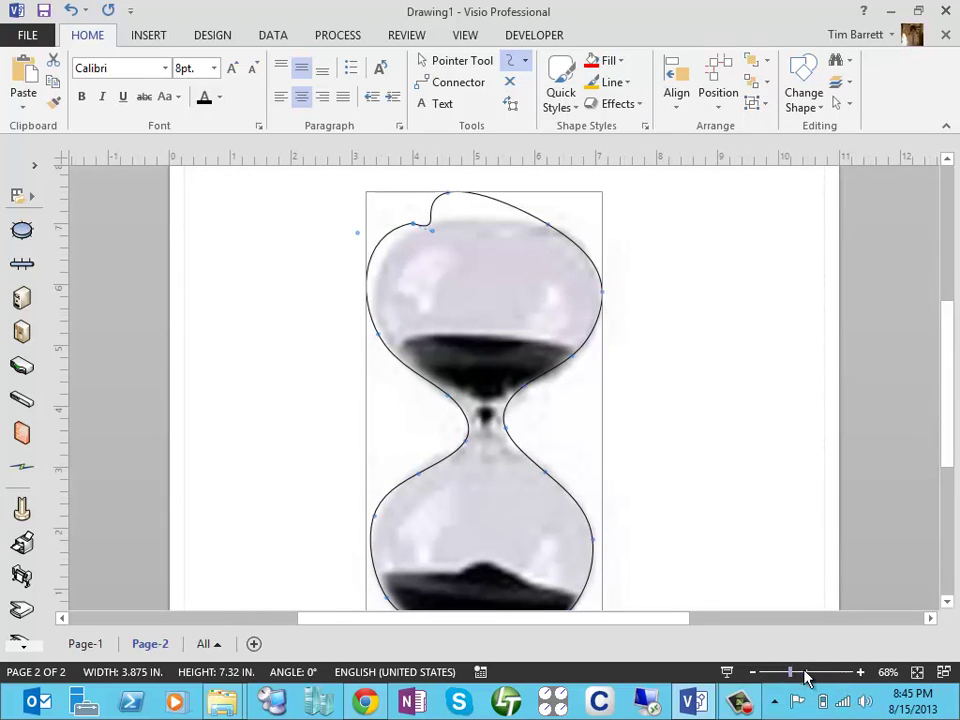
left_click_drag(793, 672, 827, 672)
scroll(761, 490, "up", 10)
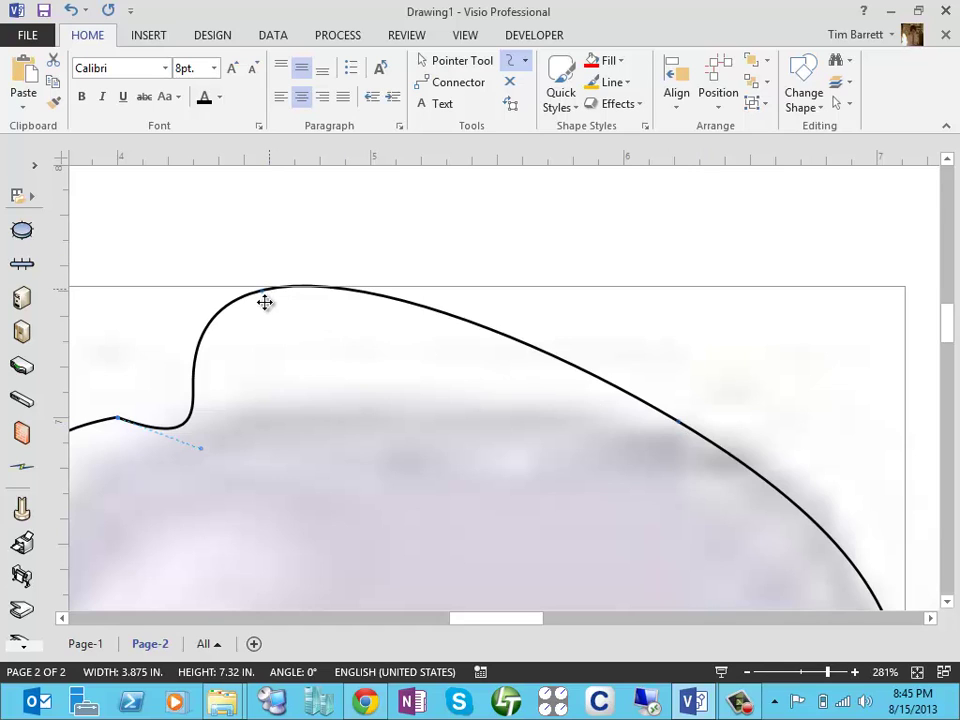
left_click_drag(265, 302, 294, 387)
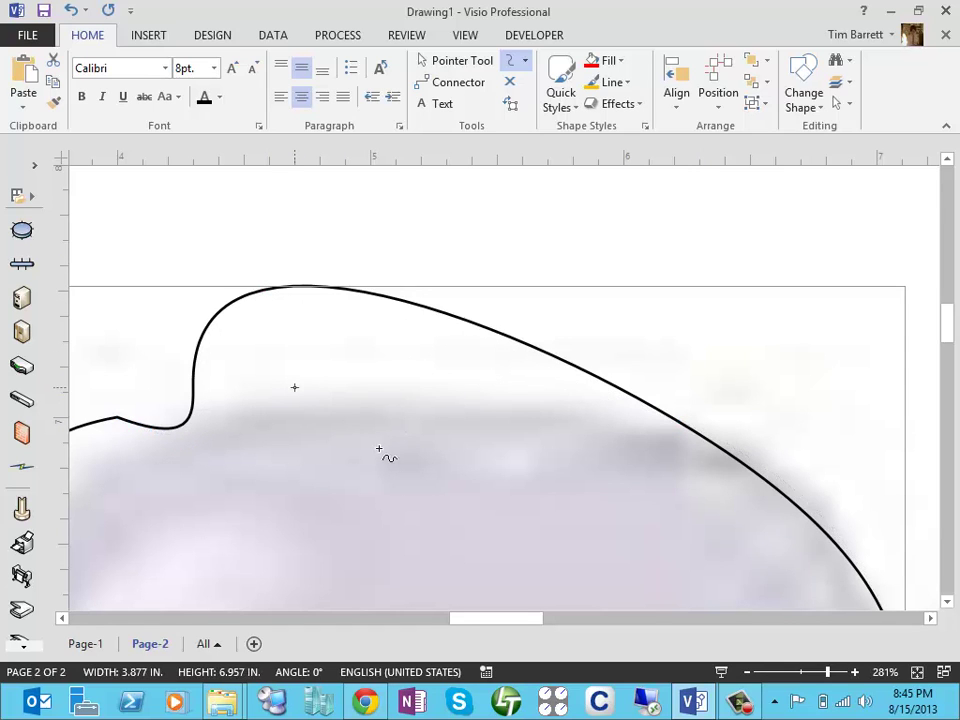
Step: Reshape the outline's right side at the hourglass neck by adding a point, pulling it inward, and repositioning the neck point above it
left_click_drag(525, 625, 465, 628)
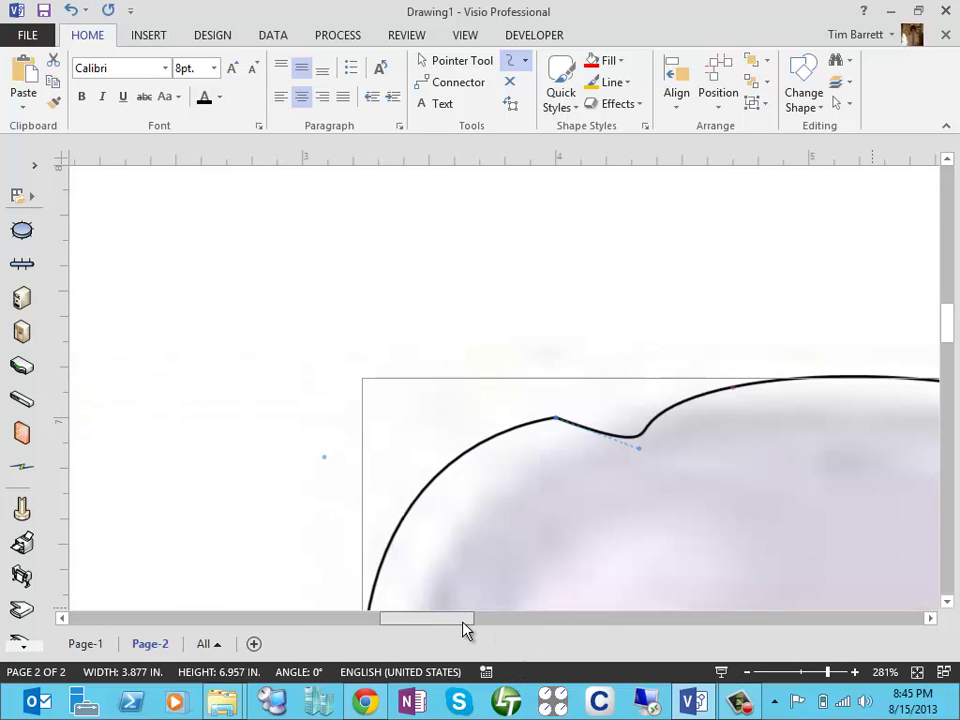
scroll(713, 582, "down", 2)
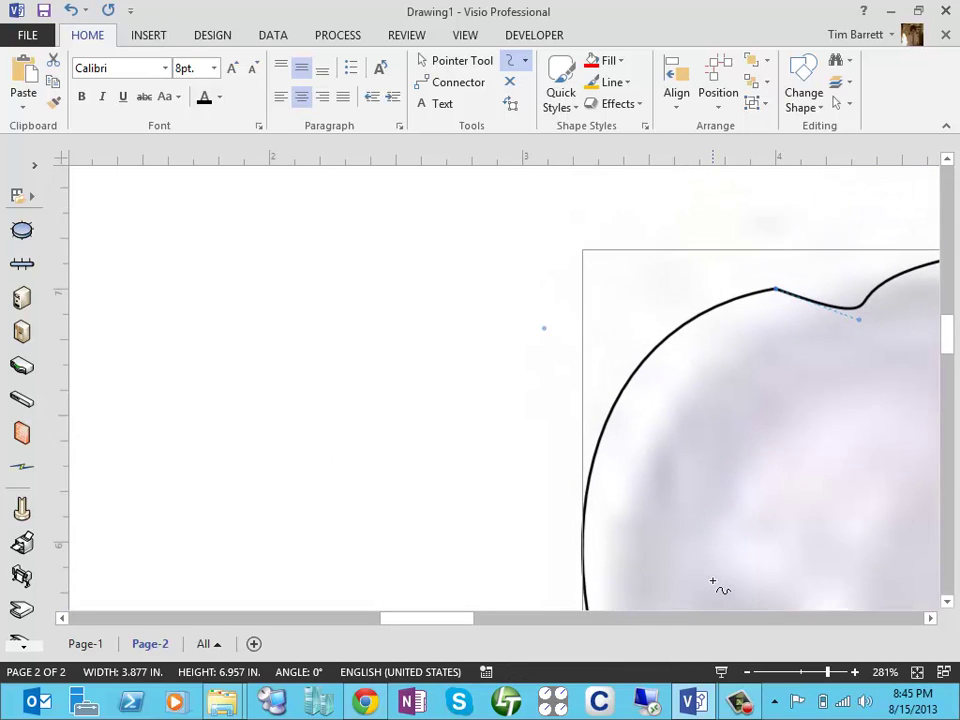
scroll(713, 590, "down", 5)
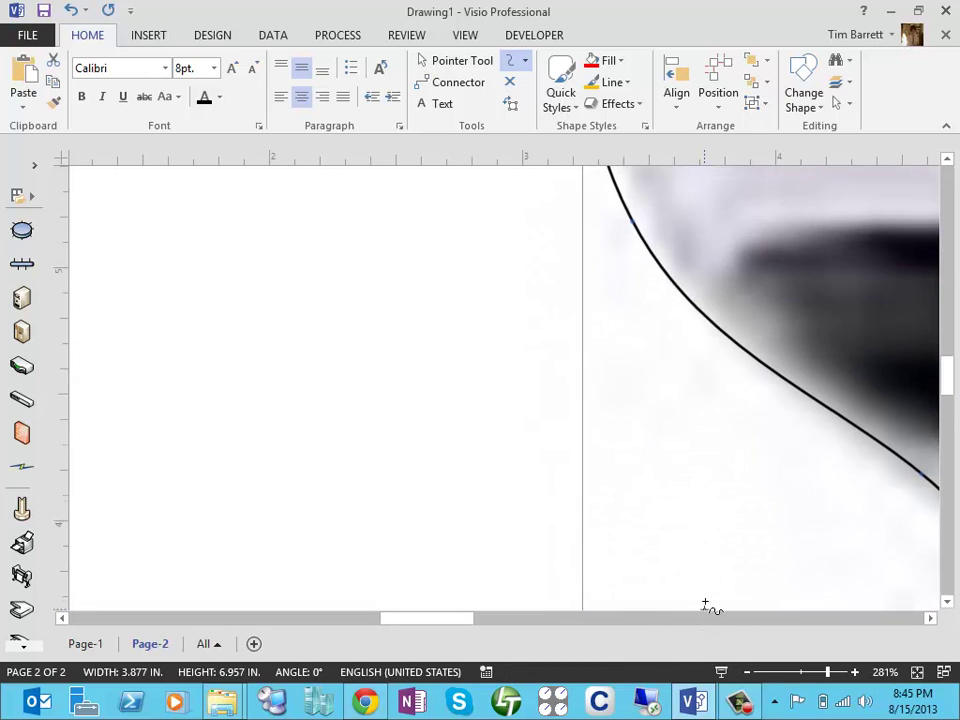
left_click_drag(469, 623, 496, 624)
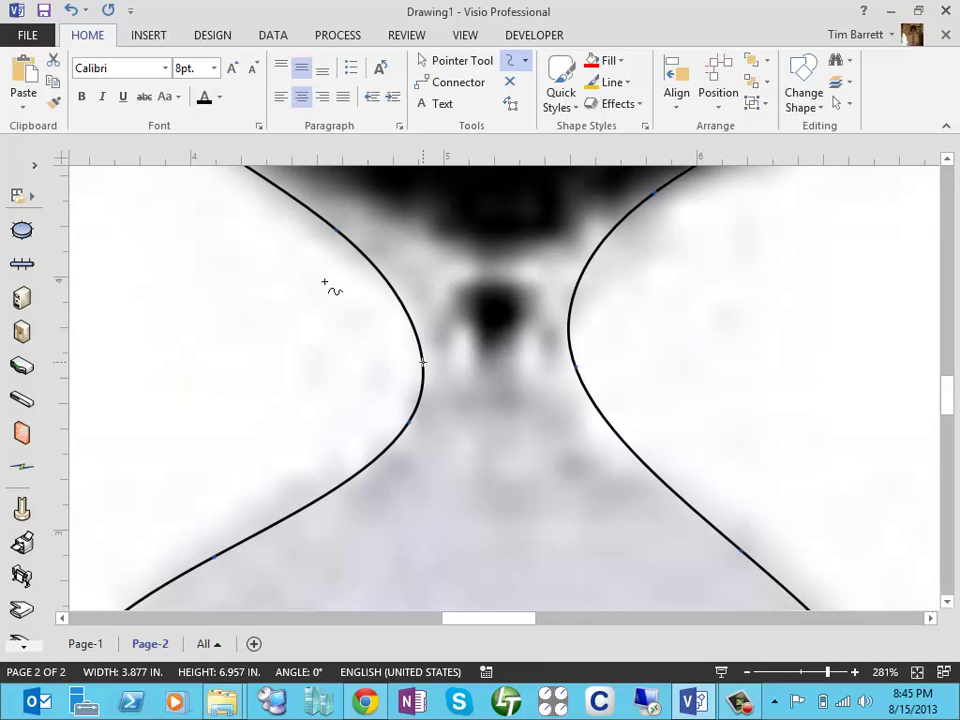
left_click_drag(575, 371, 567, 328)
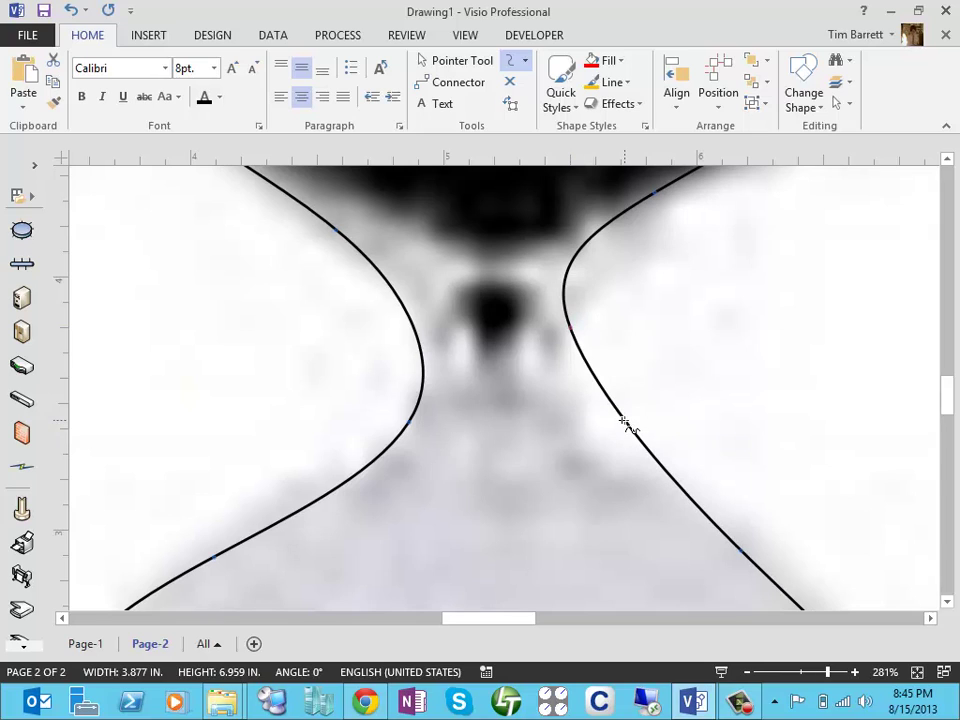
left_click(621, 419)
left_click_drag(612, 423, 597, 429)
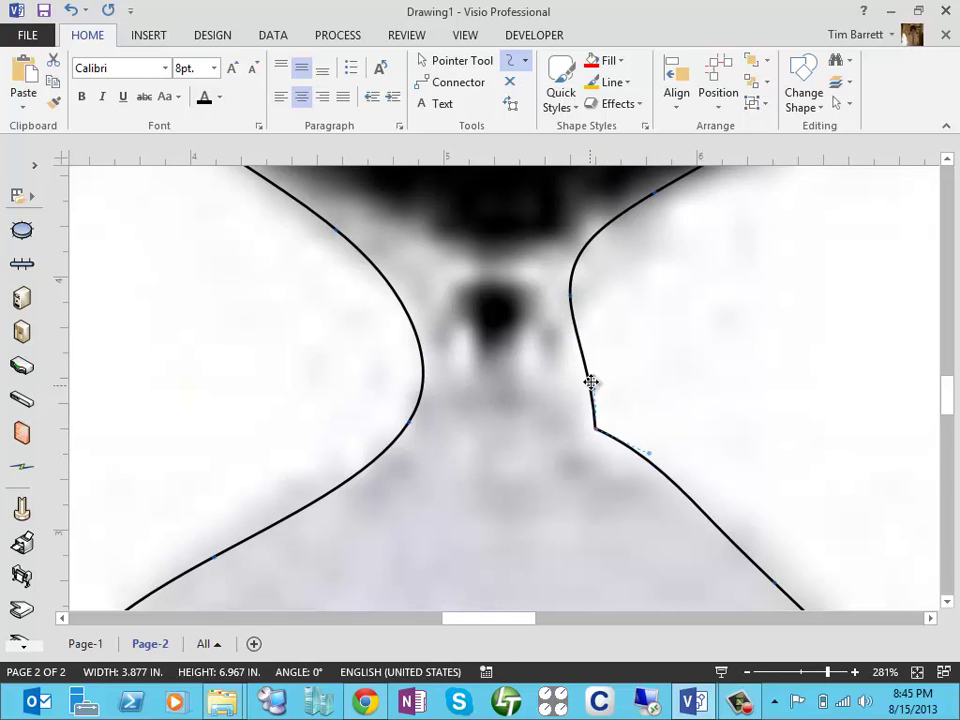
left_click_drag(568, 300, 571, 331)
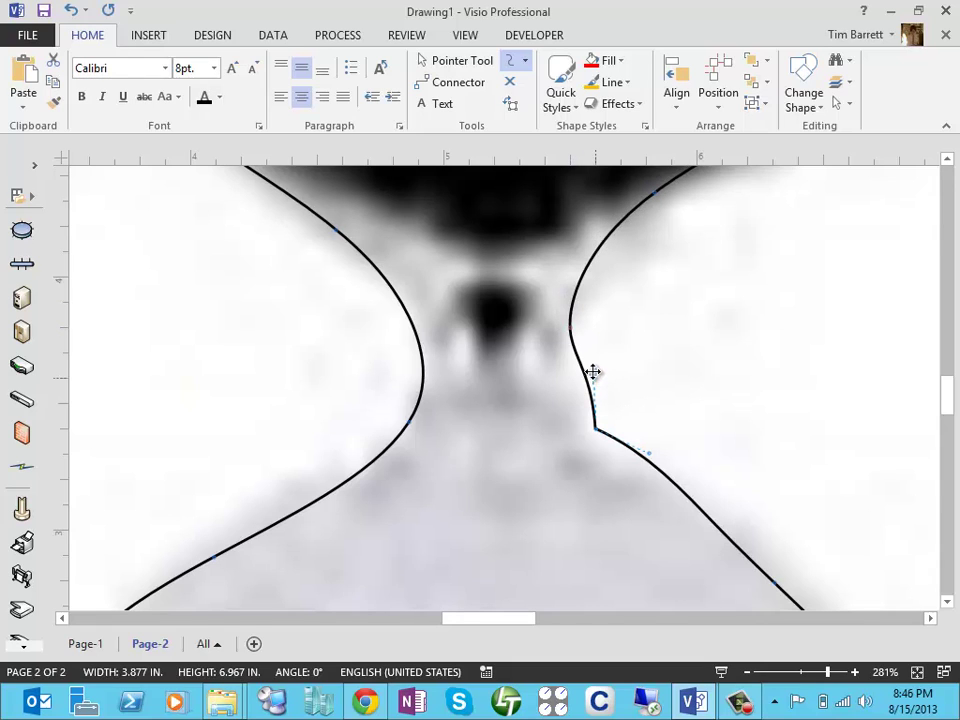
Step: Adjust both curve handles of the lower point on the right side of the hourglass neck to fit the glass edge
left_click_drag(593, 372, 710, 300)
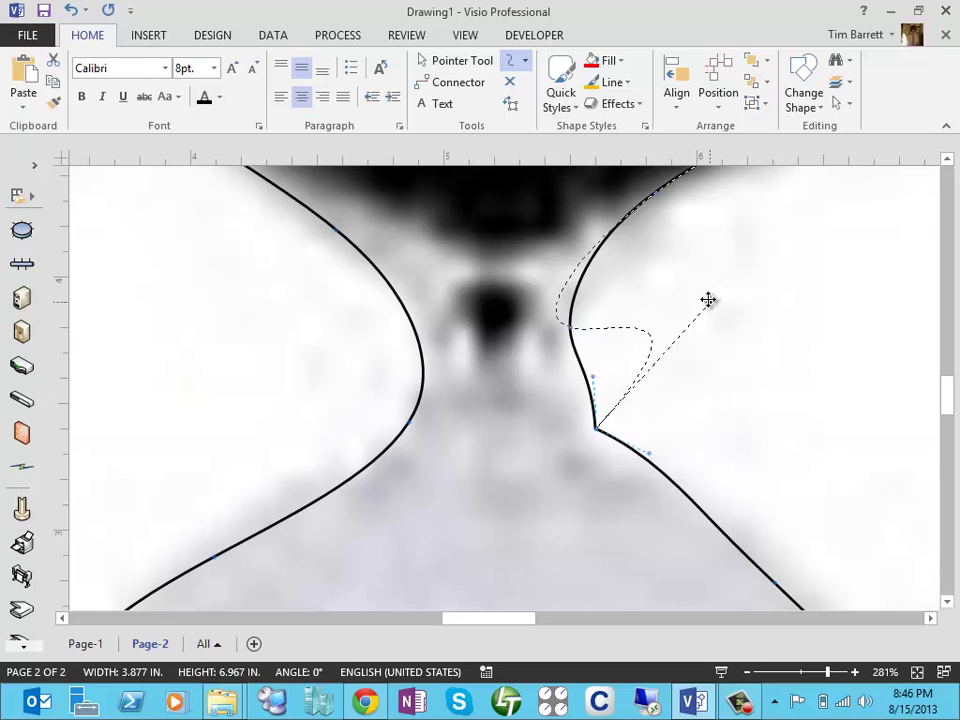
left_click_drag(708, 301, 570, 378)
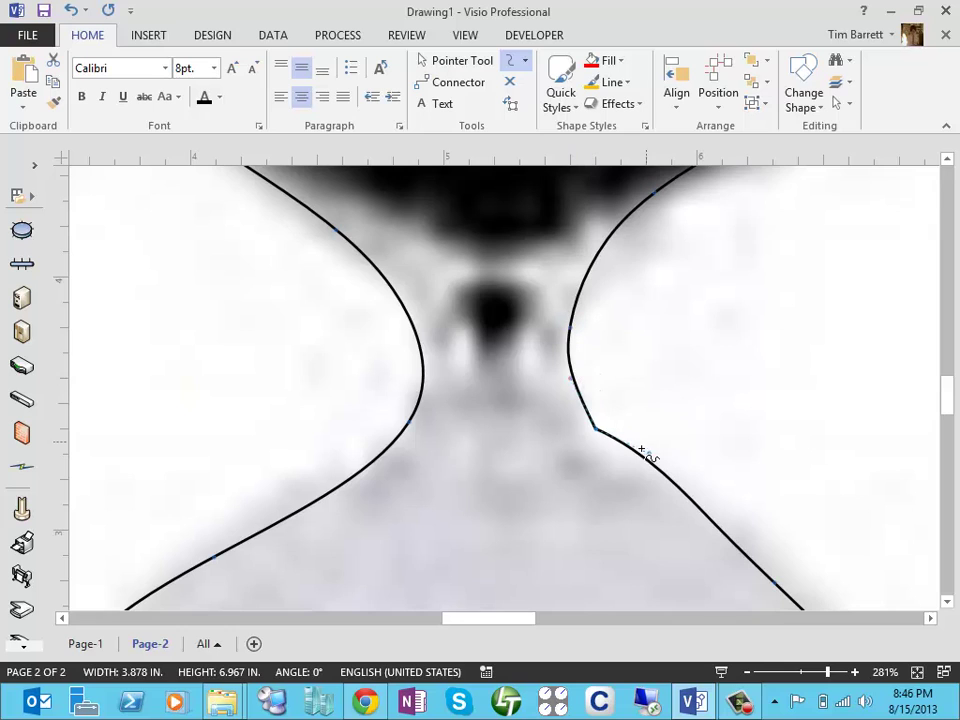
left_click_drag(645, 452, 638, 458)
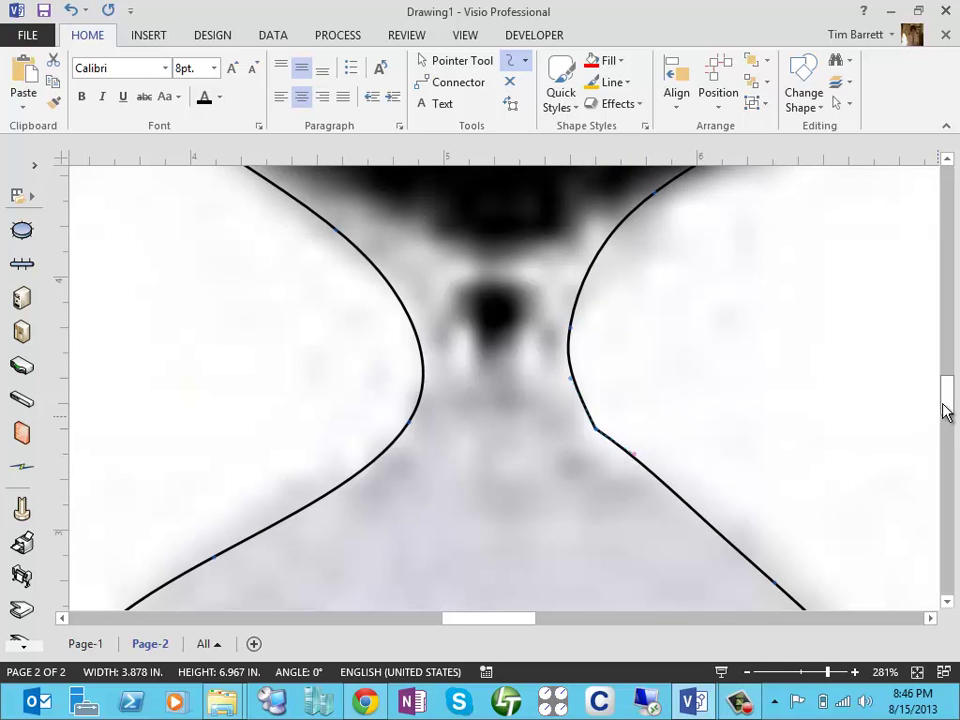
Step: Reshape the outline's upper-left part around the upper bulb by repositioning its corner point and adjusting the adjacent curve handles
left_click_drag(946, 400, 947, 336)
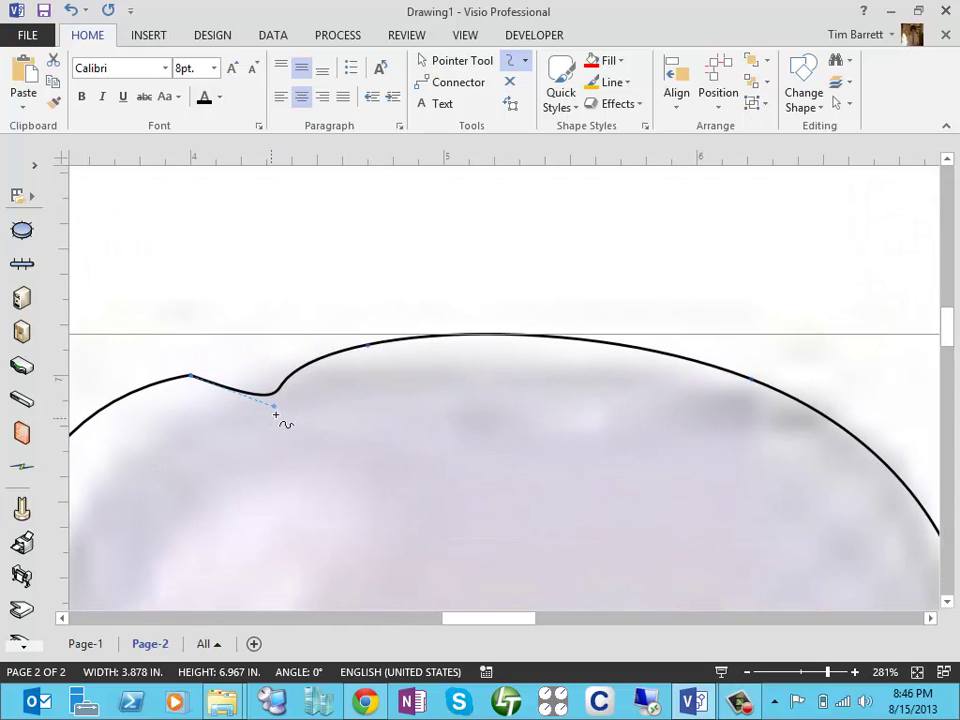
left_click_drag(276, 405, 279, 374)
left_click_drag(448, 619, 387, 619)
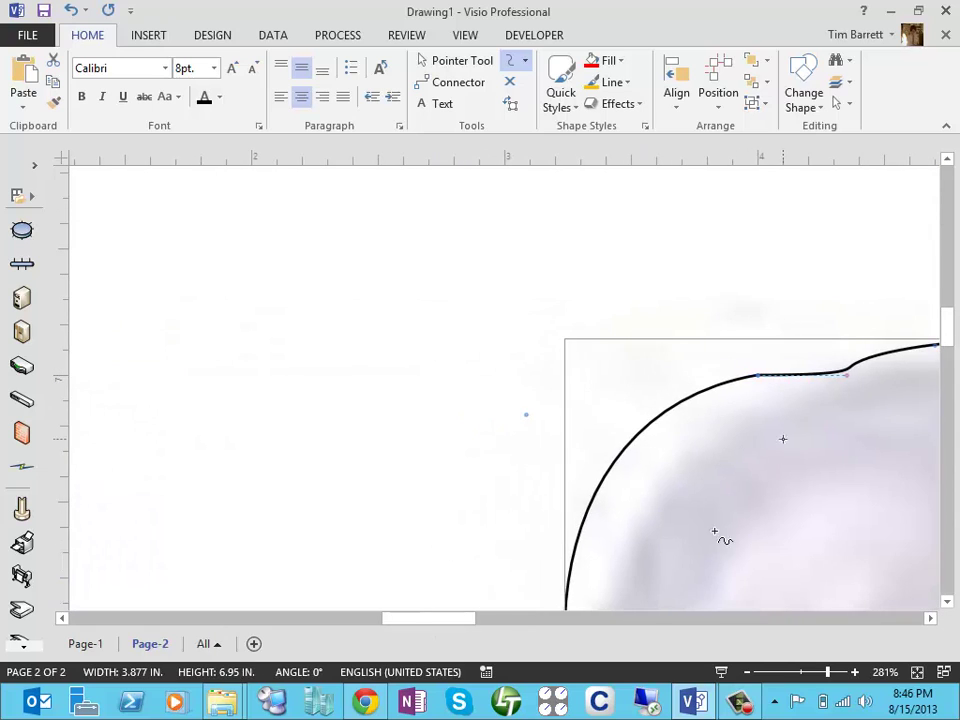
left_click_drag(464, 628, 510, 626)
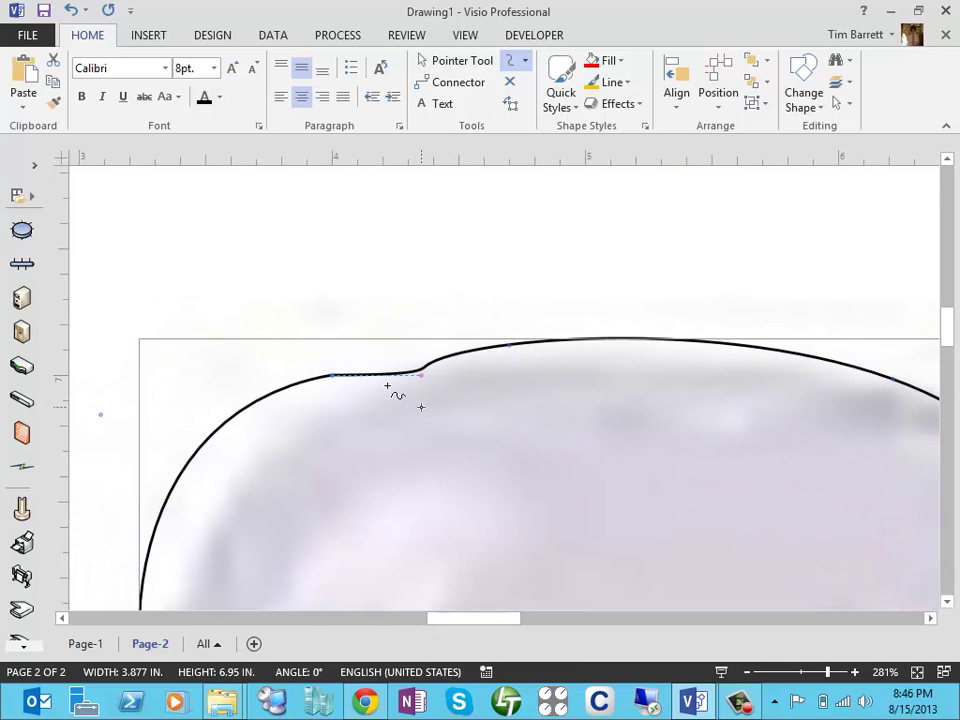
left_click_drag(334, 384, 341, 389)
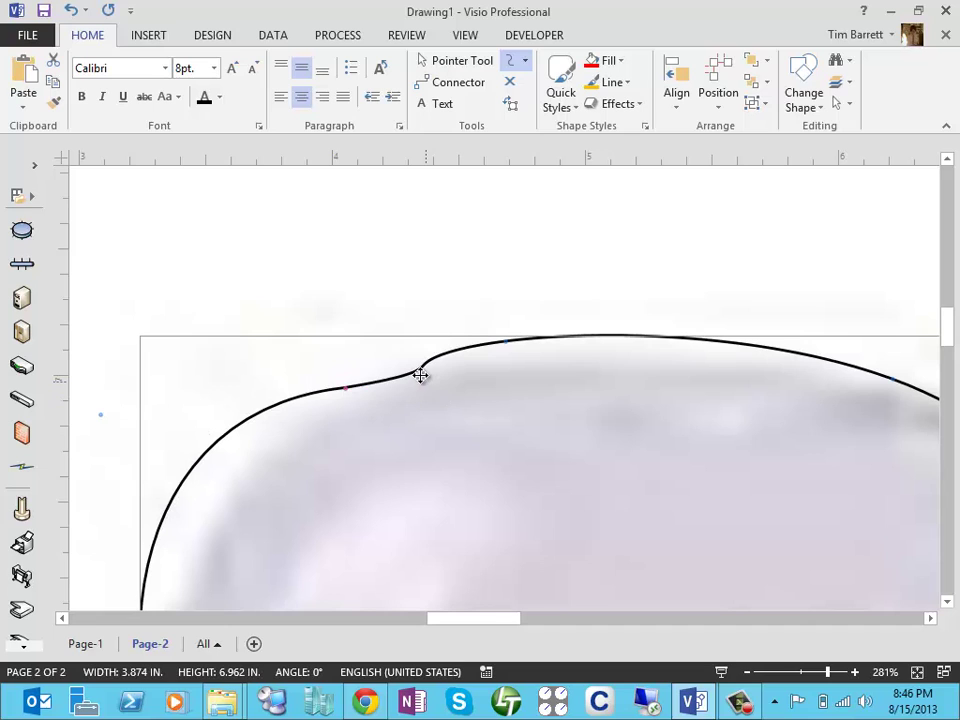
mouse_move(420, 375)
left_mouse_down()
mouse_move(538, 343)
mouse_move(634, 369)
mouse_move(435, 379)
mouse_move(408, 413)
mouse_move(345, 435)
mouse_move(405, 388)
mouse_move(396, 368)
mouse_move(402, 377)
left_mouse_up()
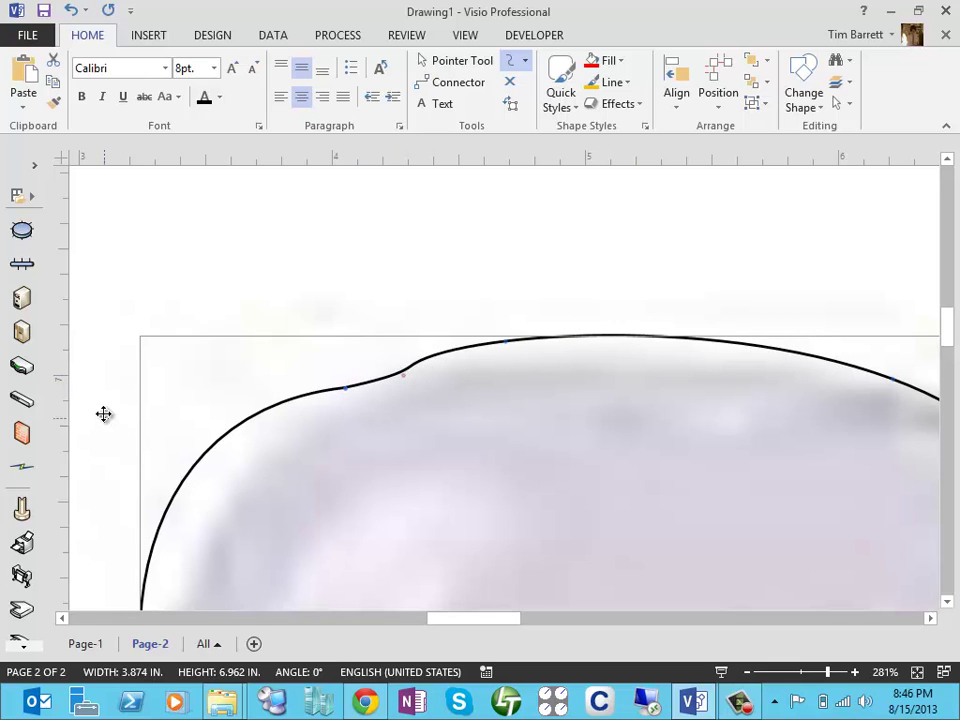
left_click_drag(100, 413, 186, 436)
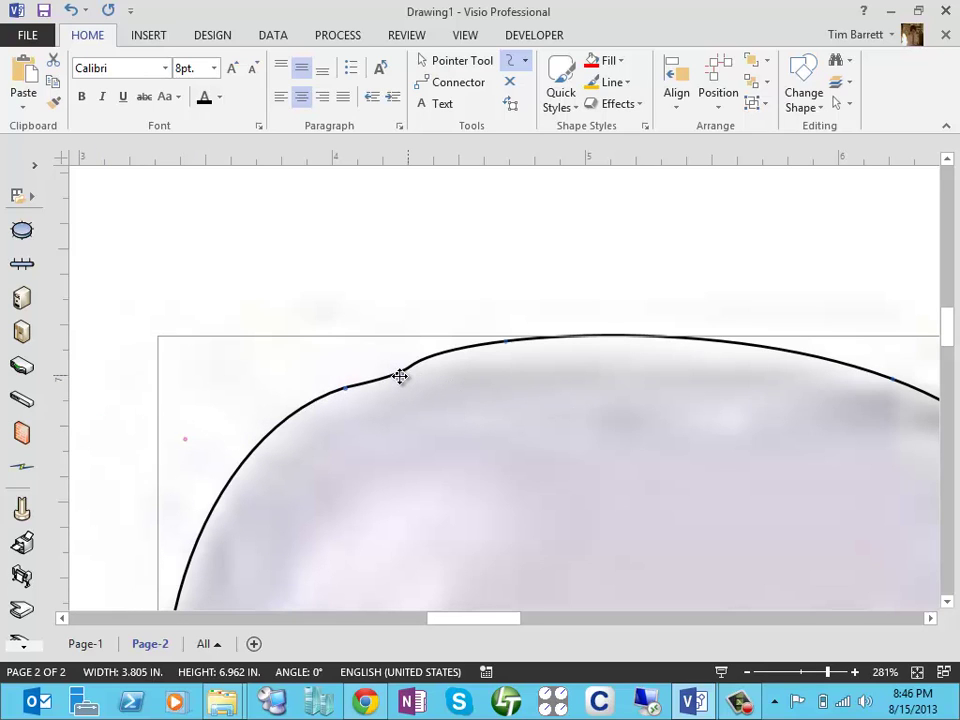
left_click_drag(404, 377, 421, 355)
Step: Draw three connected straight segments with the Pencil tool above the upper bulb, spanning about 1.15 × 0.2 in
left_click(525, 61)
left_click(543, 195)
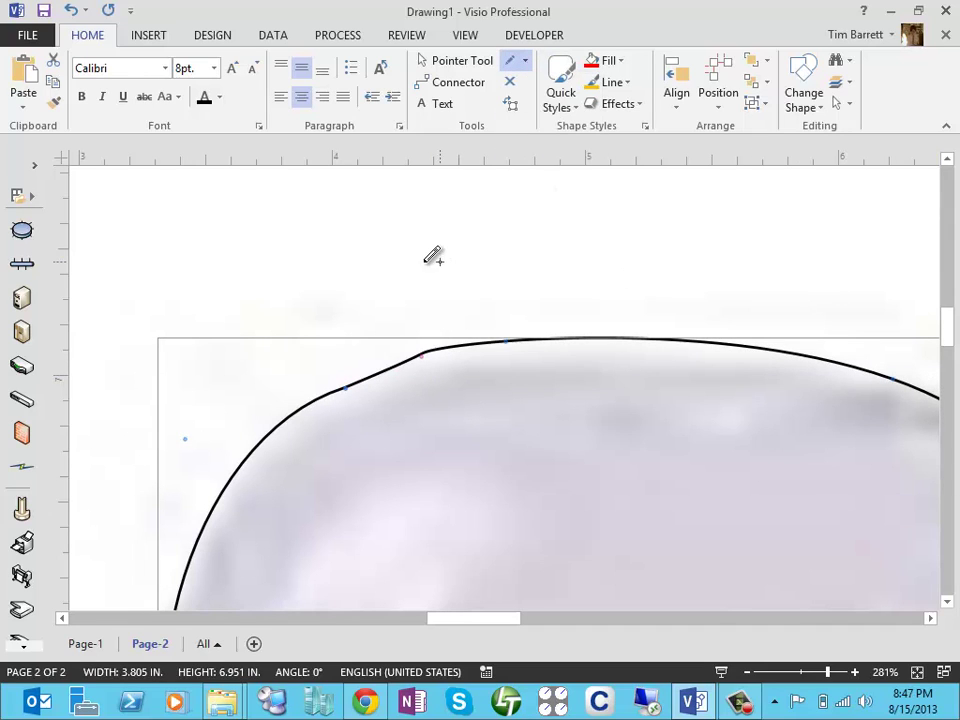
mouse_move(421, 262)
left_mouse_down()
mouse_move(475, 228)
mouse_move(535, 263)
left_mouse_up()
mouse_move(615, 229)
left_mouse_down()
mouse_move(489, 208)
mouse_move(546, 212)
mouse_move(430, 178)
mouse_move(418, 287)
mouse_move(421, 208)
left_mouse_up()
left_click_drag(444, 281, 306, 289)
left_click_drag(495, 236, 495, 238)
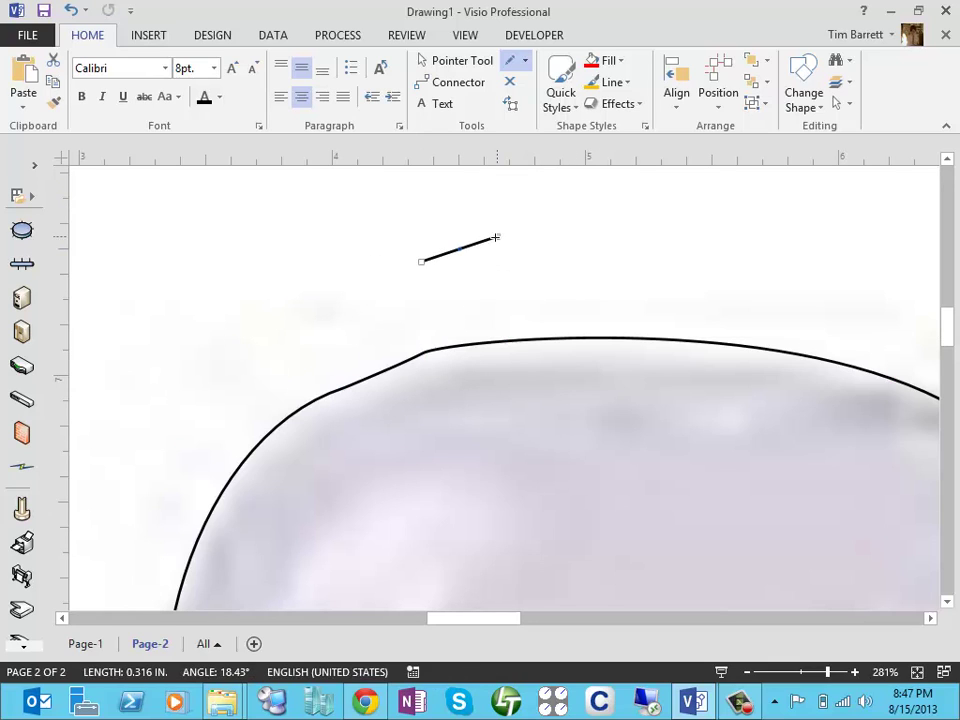
left_click_drag(641, 247, 644, 248)
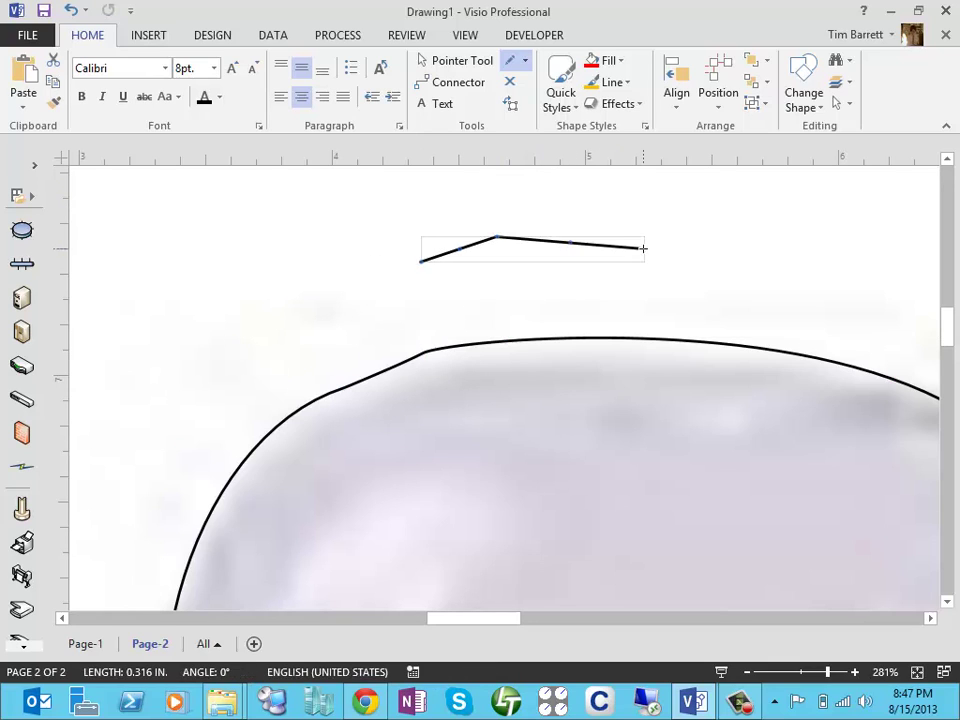
left_click_drag(714, 289, 715, 290)
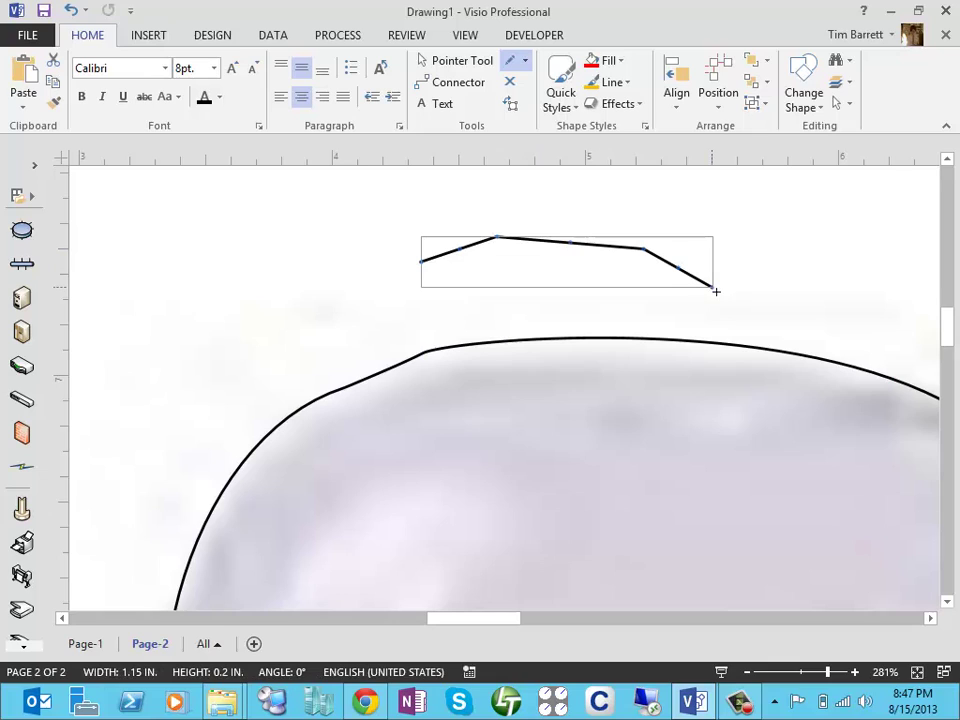
Step: Continue the Pencil segments with lines and arcs into a closed shape about 1.15 × 0.55 in, and pull its lower-left edge outward
left_click(674, 324)
left_click(584, 300)
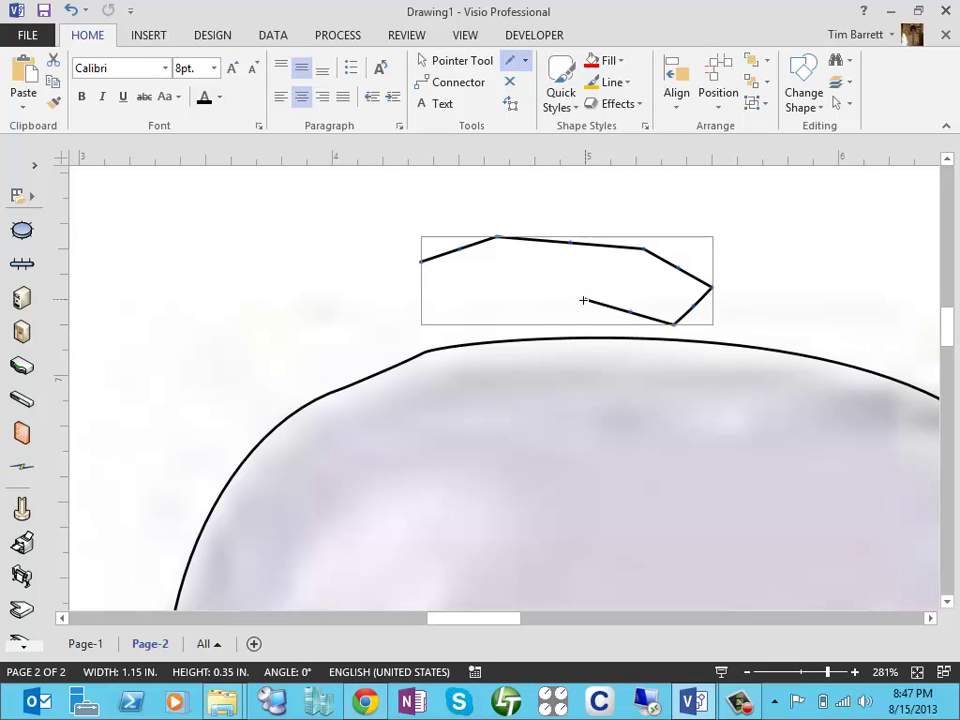
left_click(546, 376)
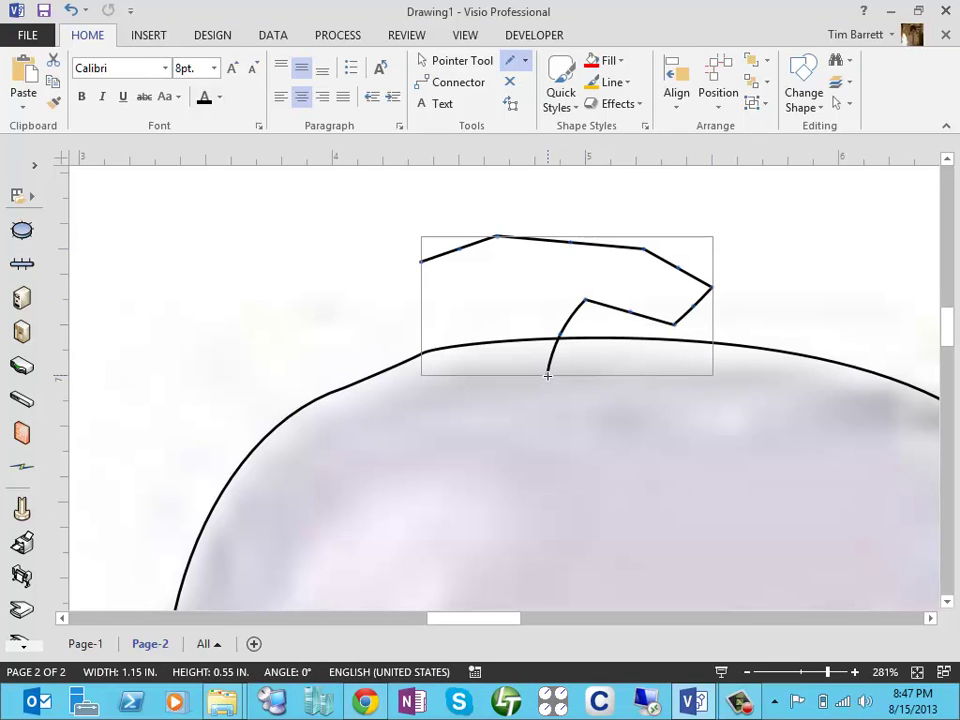
left_click(484, 300)
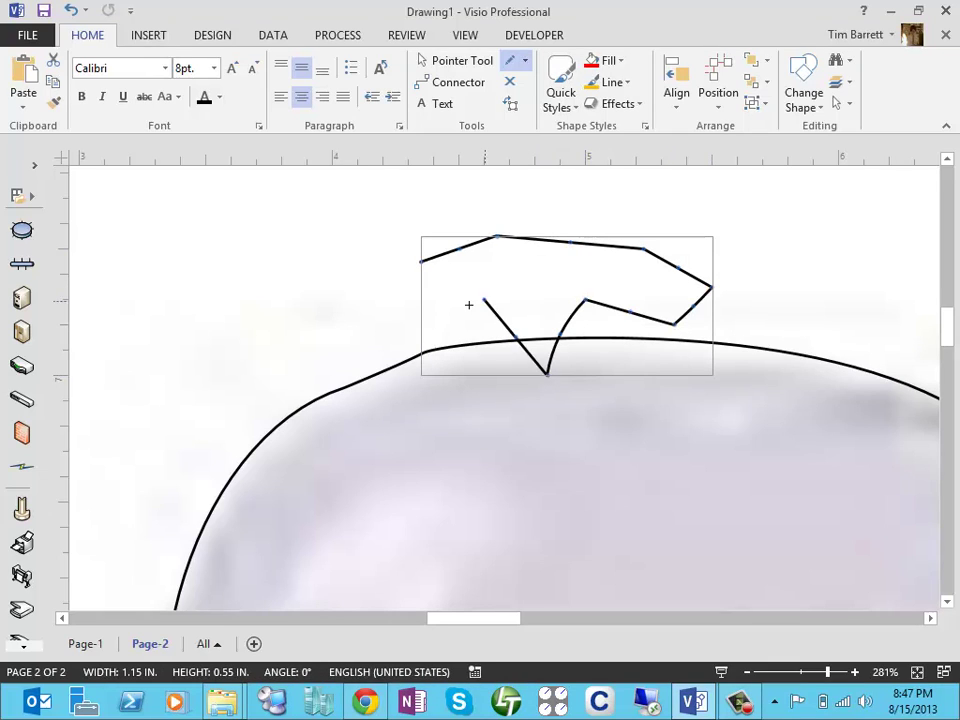
left_click(421, 260)
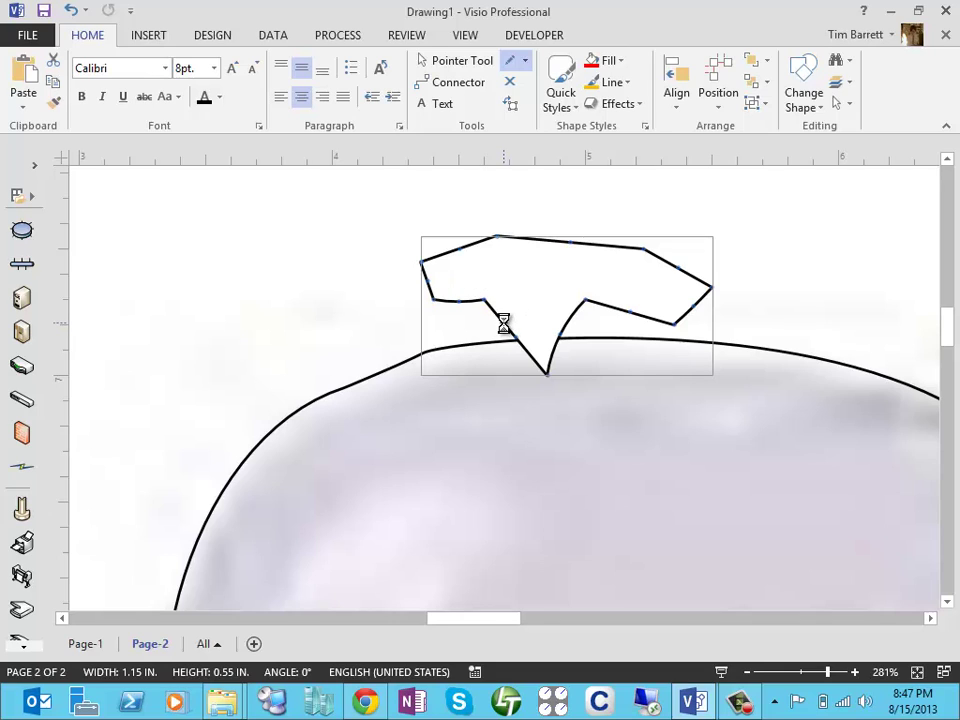
left_click_drag(500, 322, 467, 363)
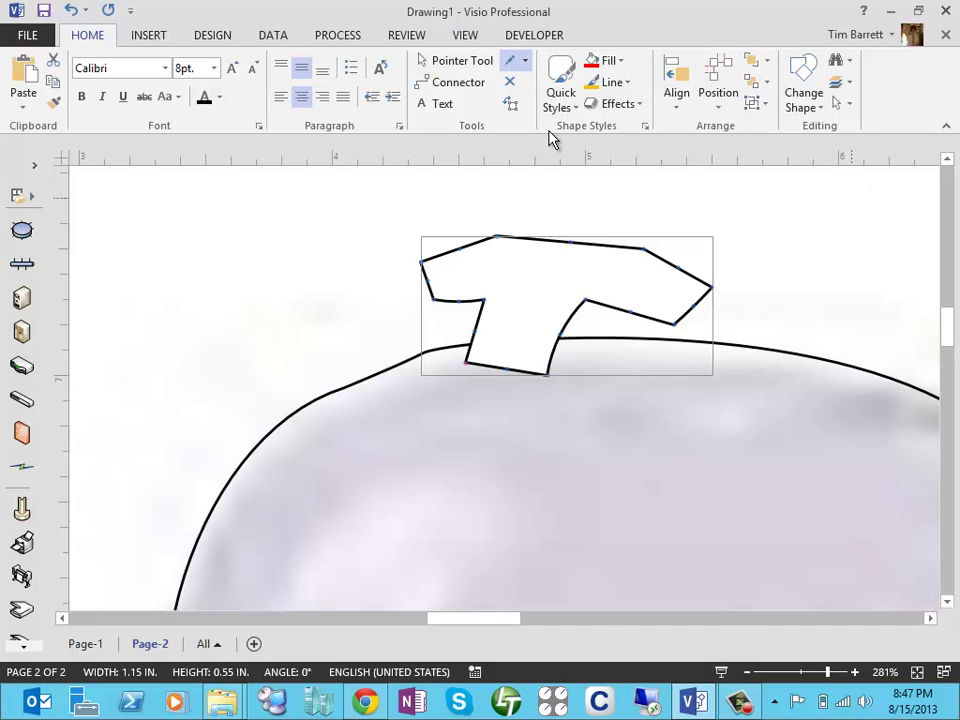
Step: Add a third page to the drawing and place a server shape from the stencil on it
left_click(526, 62)
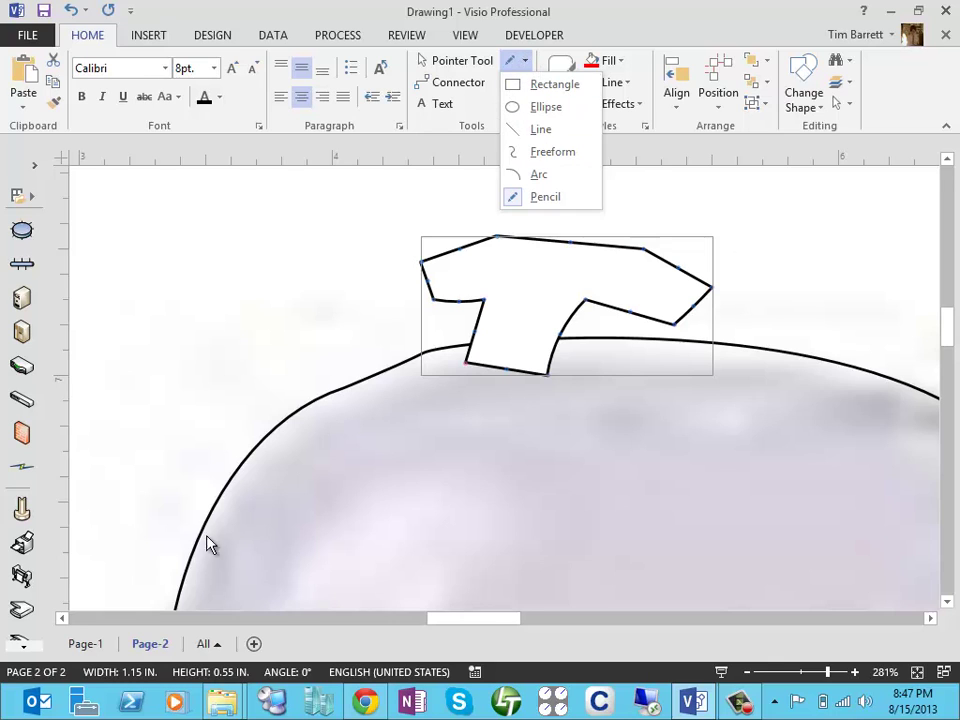
left_click(253, 643)
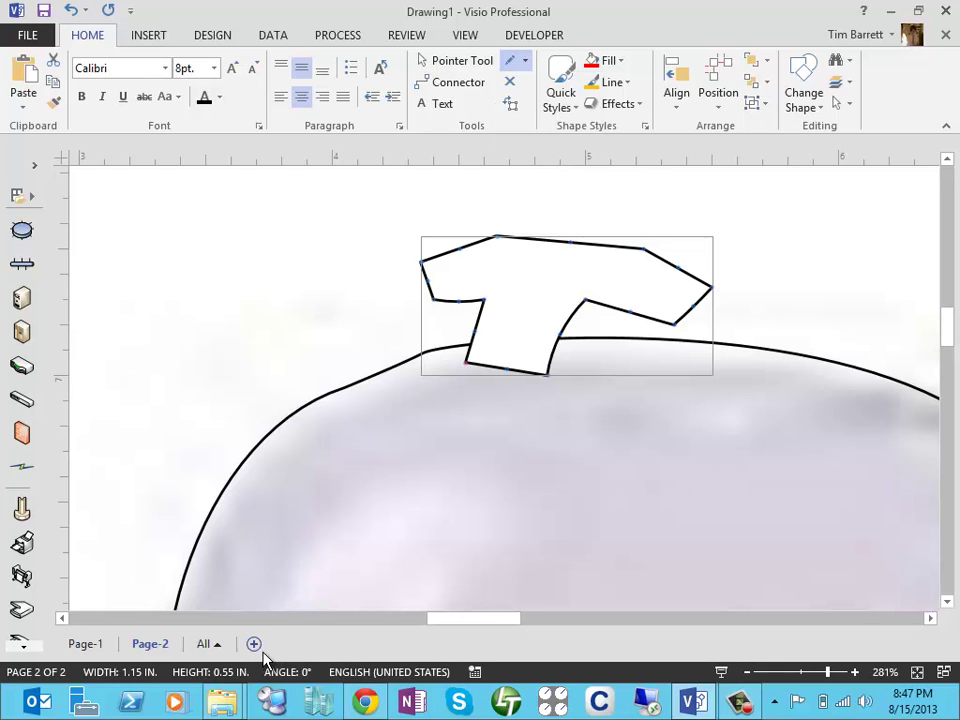
left_click(253, 645)
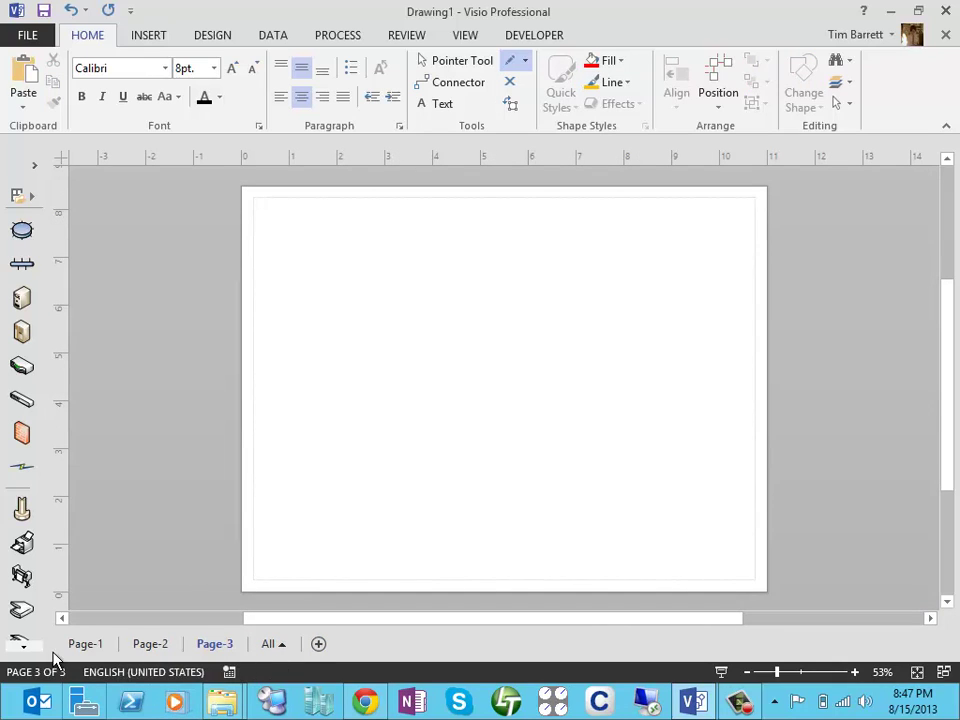
left_click_drag(230, 365, 435, 333)
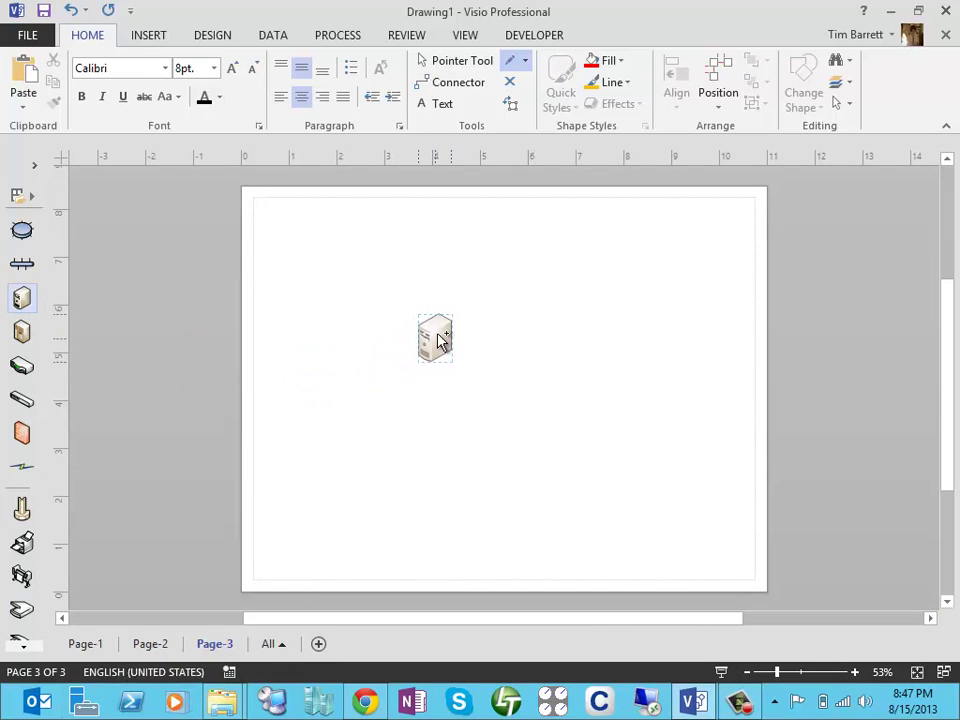
Step: Enlarge the server shape to about 4.8 × 6.86 in and position it on the left part of the page
left_click(460, 63)
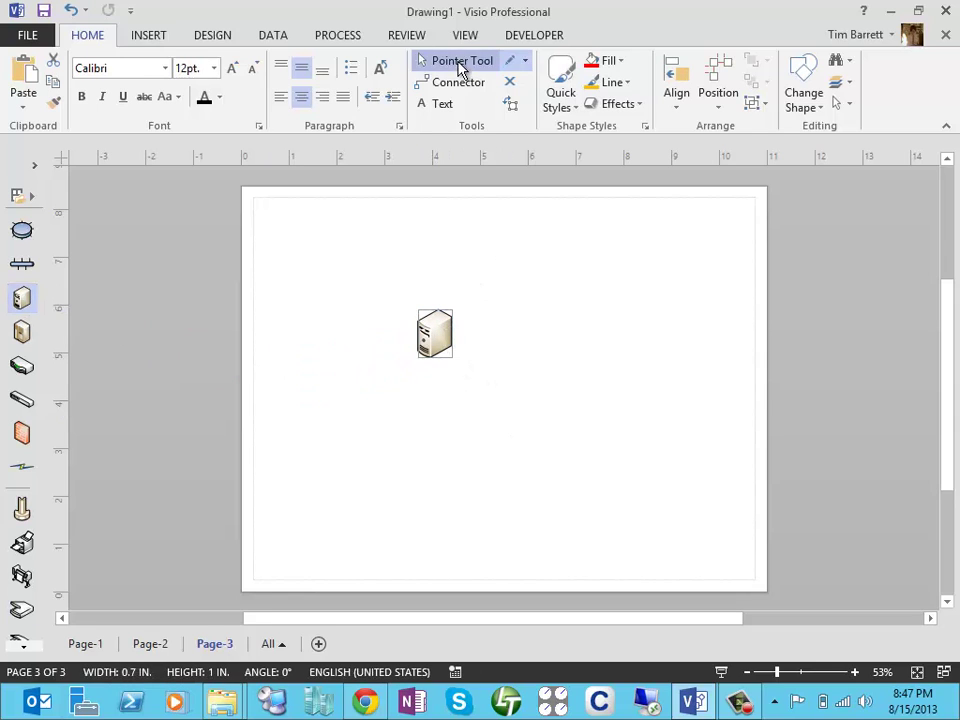
left_click_drag(449, 358, 589, 439)
left_click_drag(420, 312, 362, 240)
left_click_drag(499, 375, 451, 357)
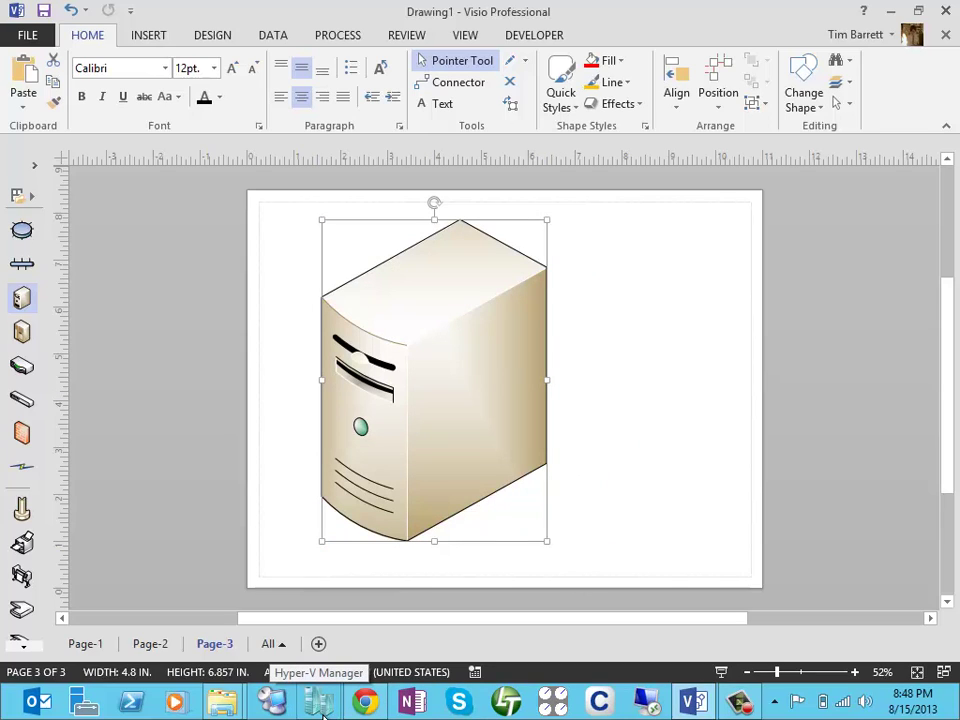
Step: Draw a rectangle about 3 × 1.6 in to the right of the server and move it slightly up and left
left_click(526, 63)
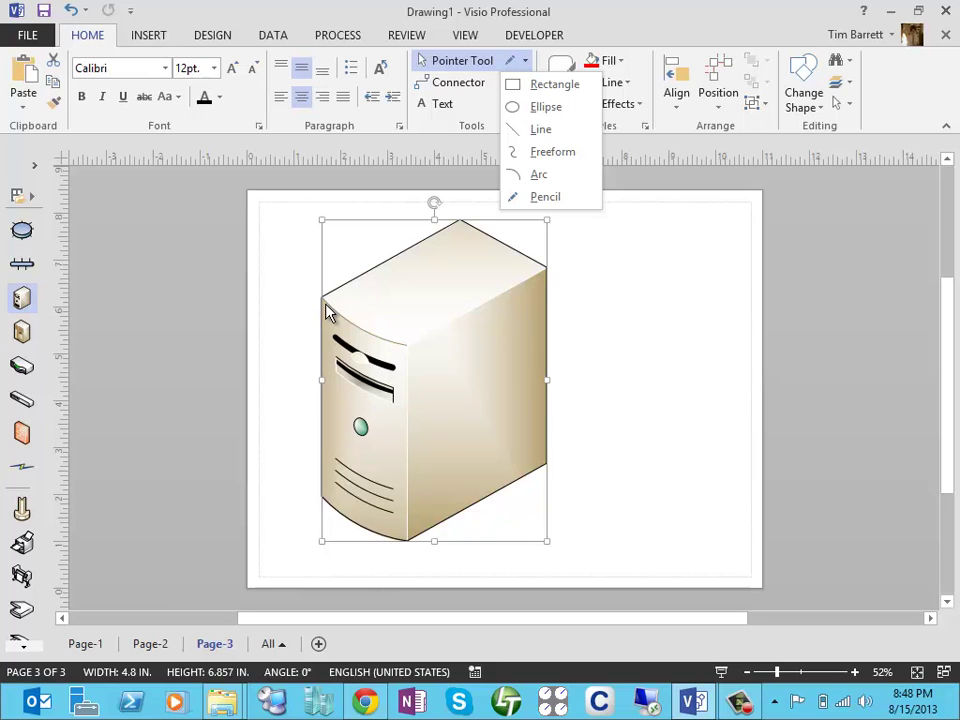
left_click(523, 86)
left_click_drag(603, 297, 744, 373)
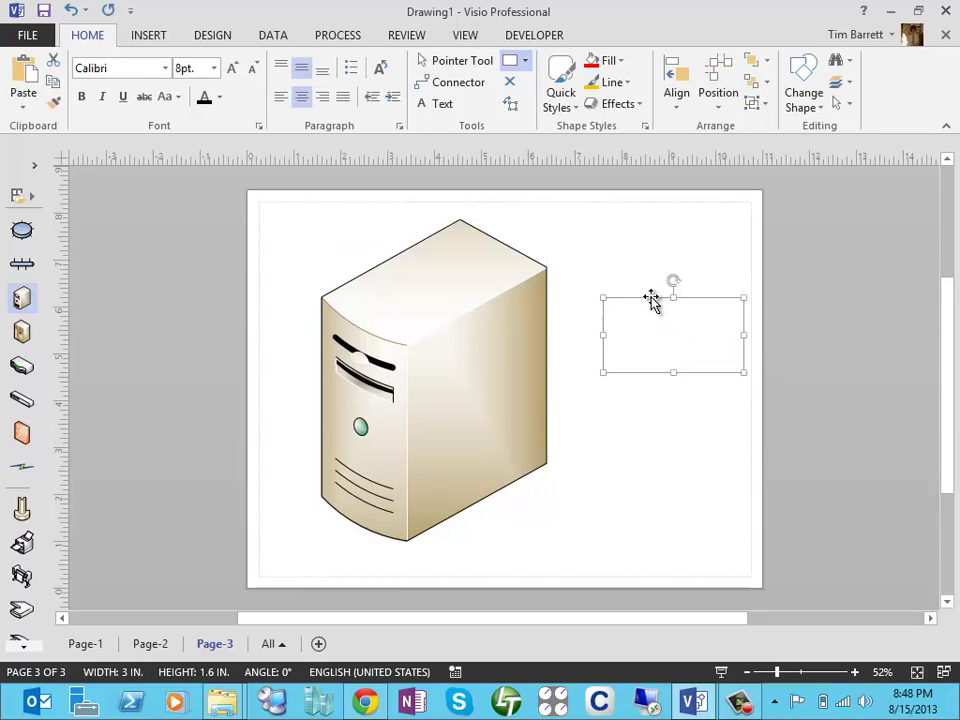
left_click_drag(651, 302, 627, 274)
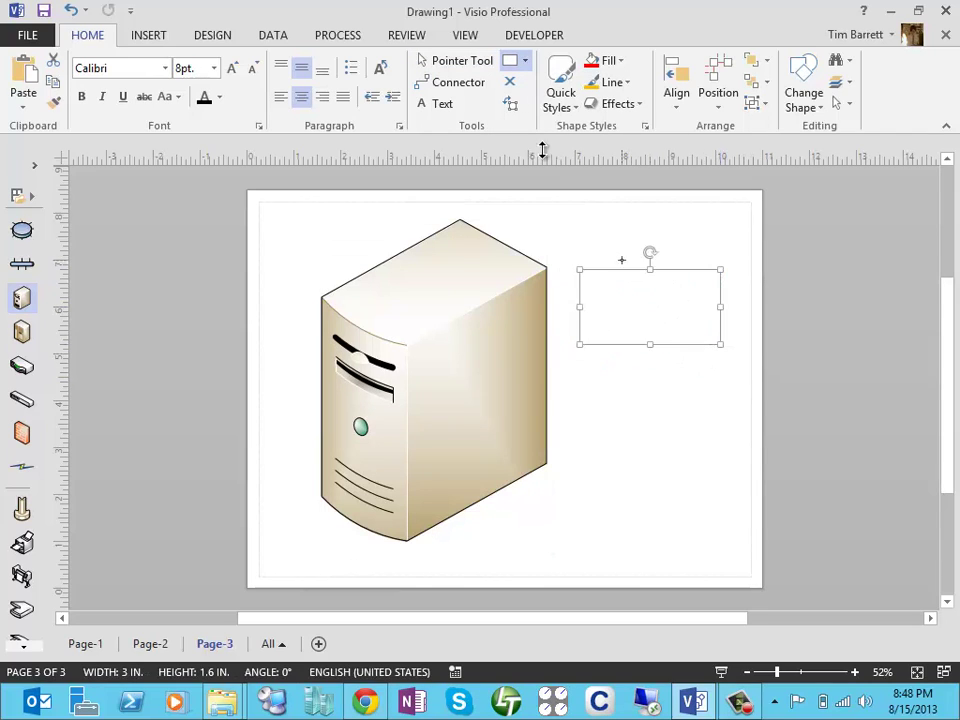
Step: Fill the rectangle with a light gold theme color, rotate it to 30°, and align it with the server's upper side edge
left_click(622, 63)
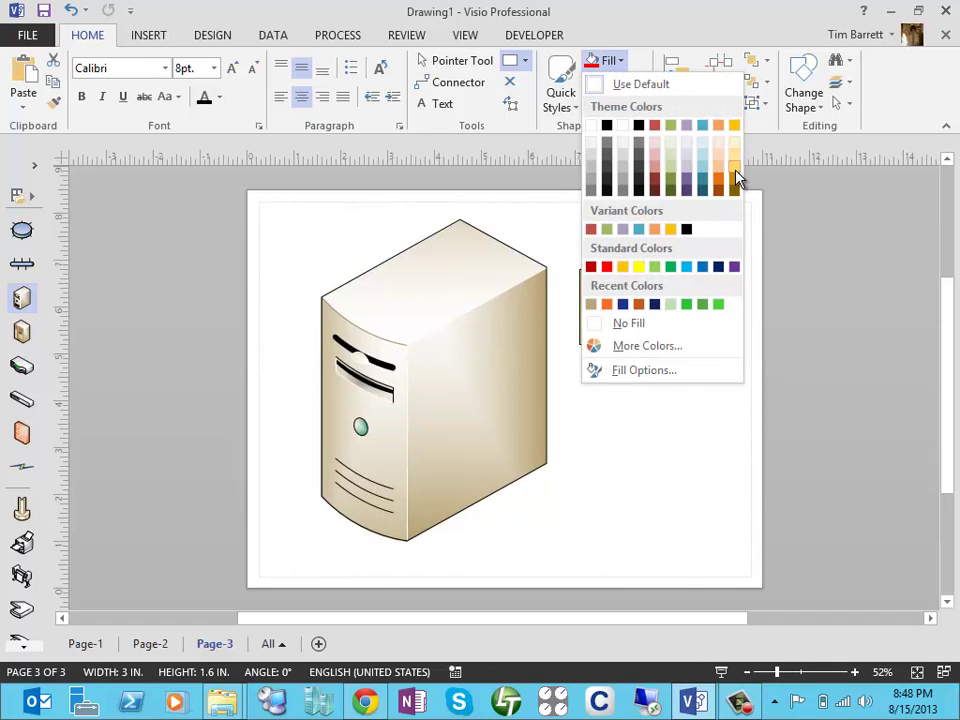
left_click(736, 171)
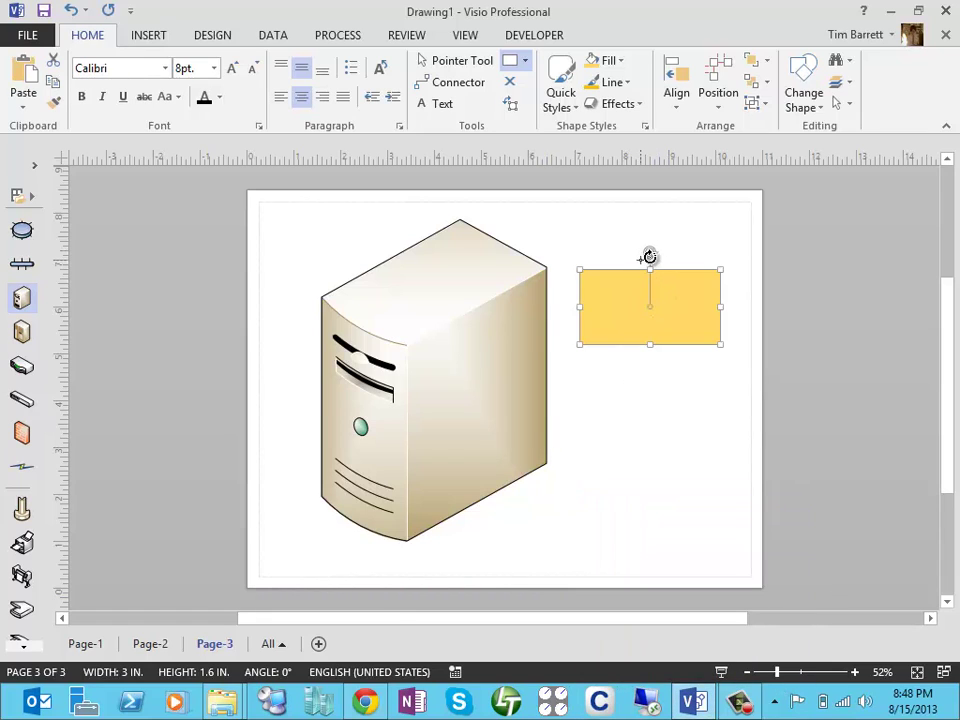
left_click_drag(650, 254, 520, 292)
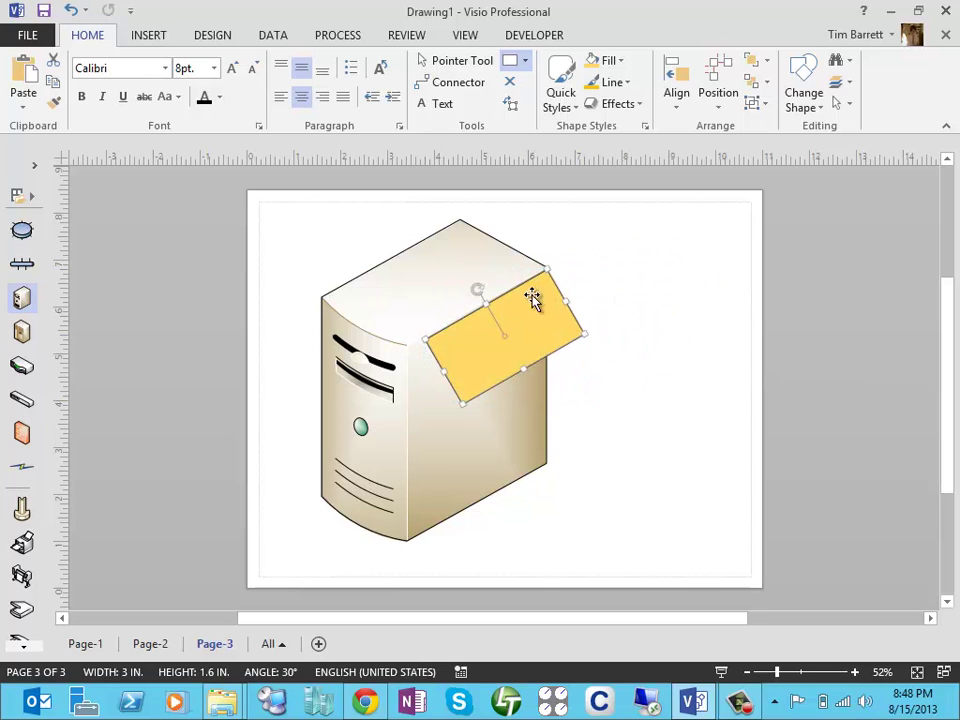
Step: Show the Size & Position window for the rotated rectangle
left_click(466, 40)
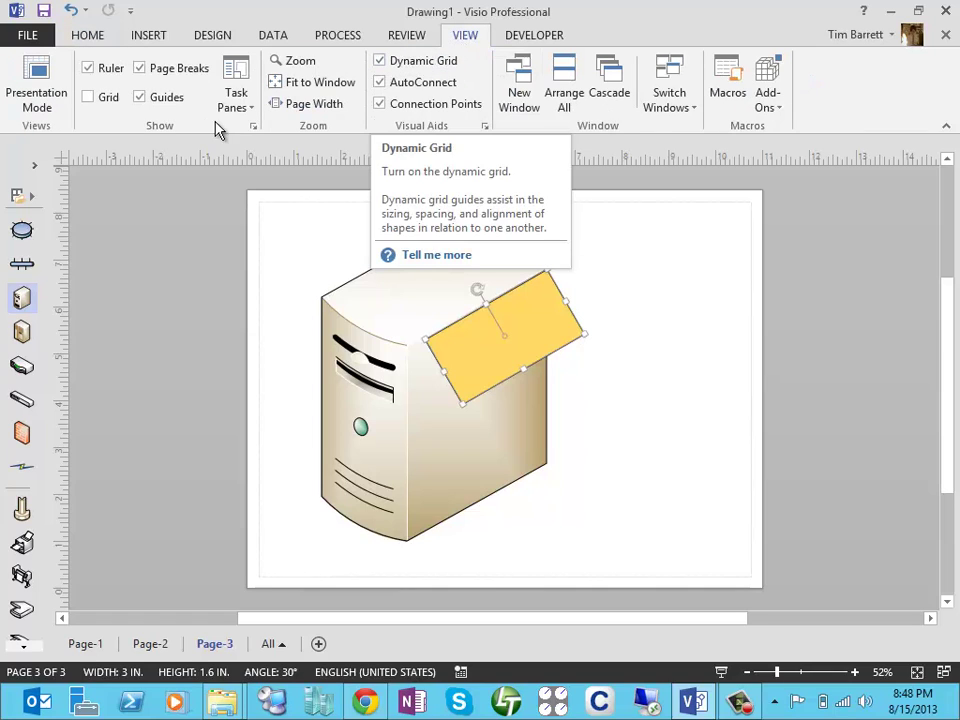
left_click(248, 110)
left_click(258, 194)
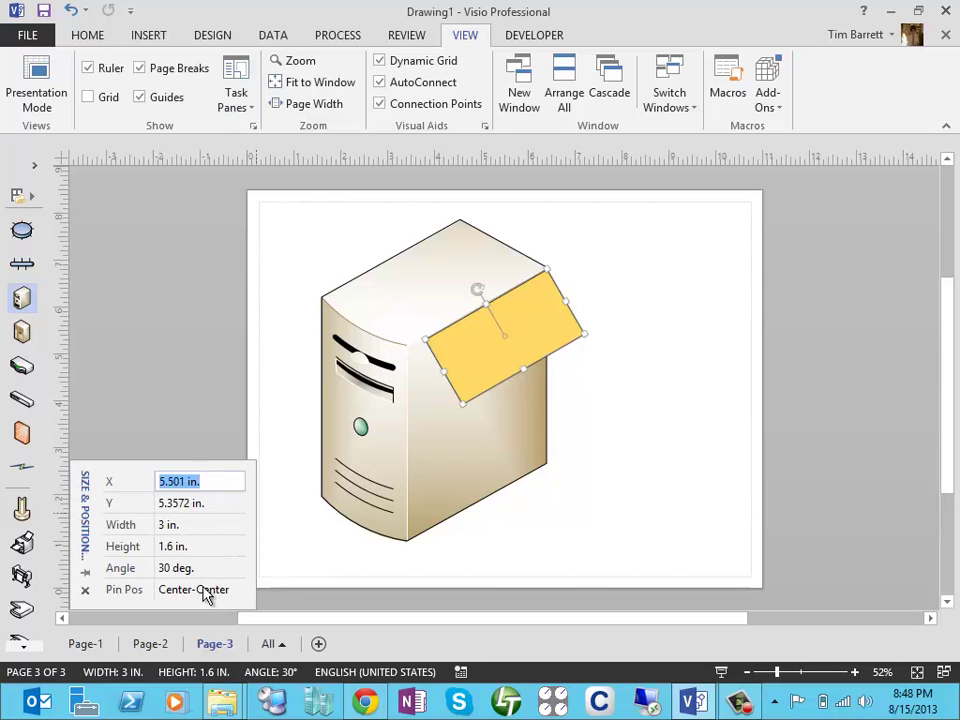
Step: Try a rotation angle of 45 deg. on the rectangle, and return it to 30 deg
left_click(209, 569)
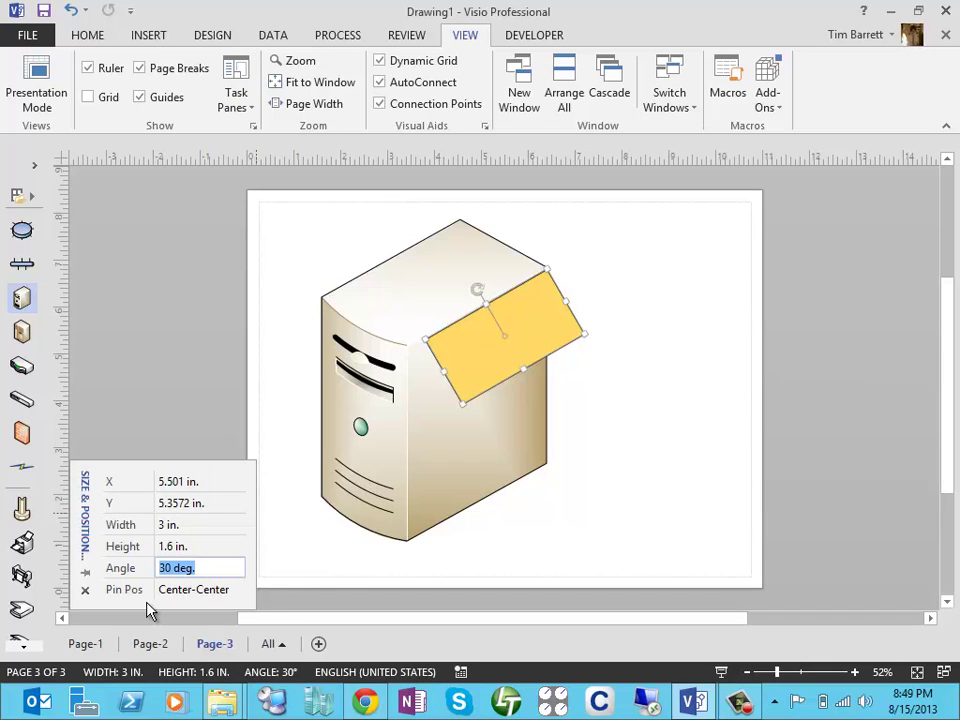
type("45")
key("Return")
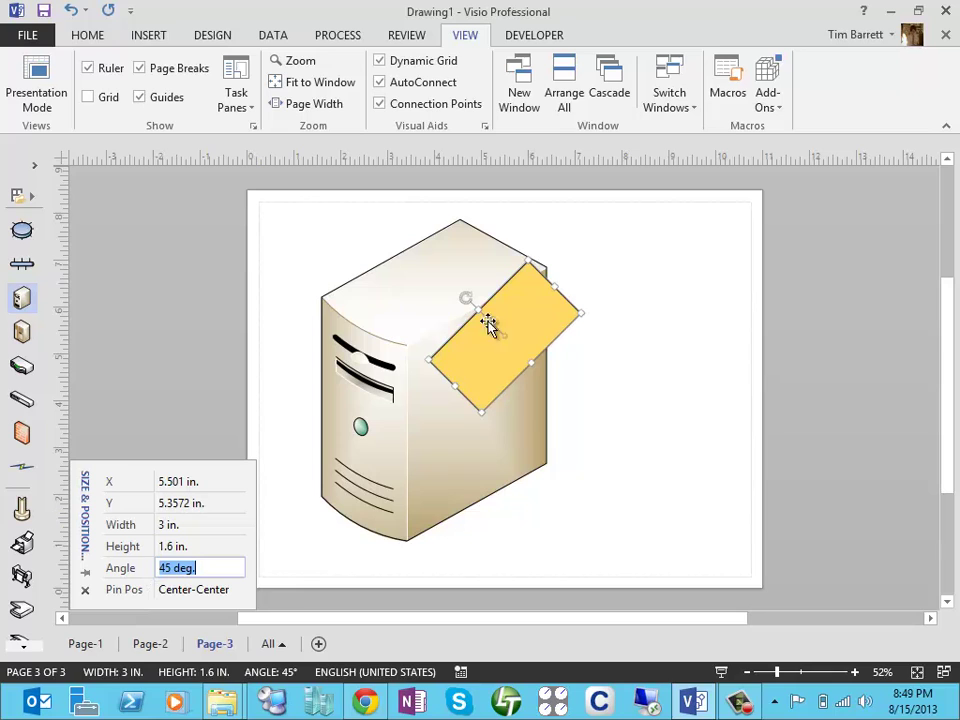
left_click_drag(468, 300, 406, 213)
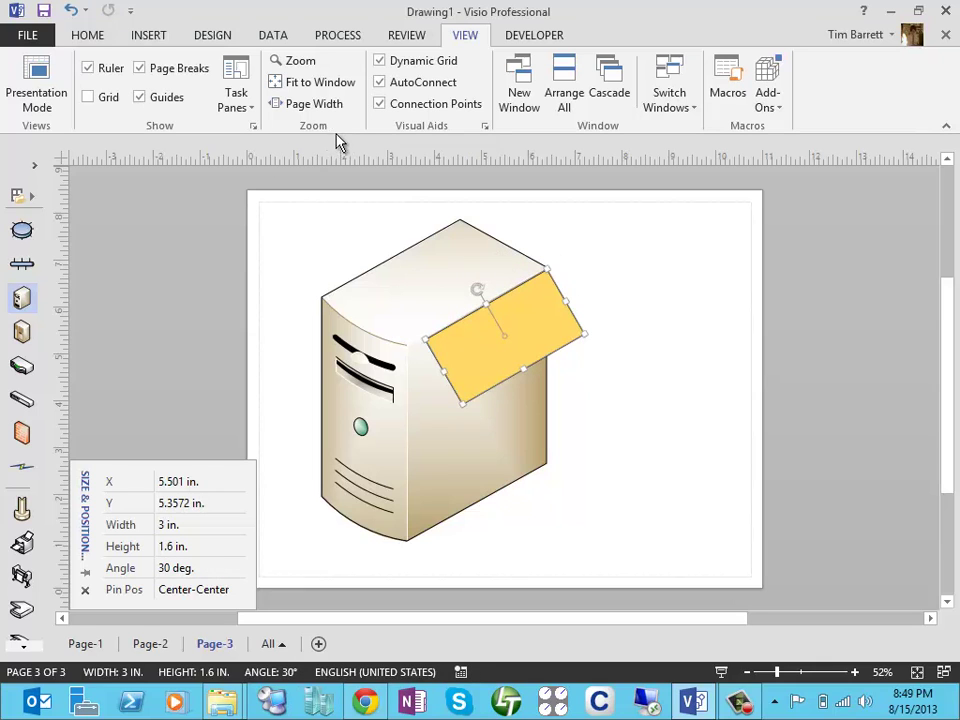
Step: Turn off Snap in the Snap & Glue settings and rotate the gold rectangle freely, ending at 0 deg
left_click(484, 129)
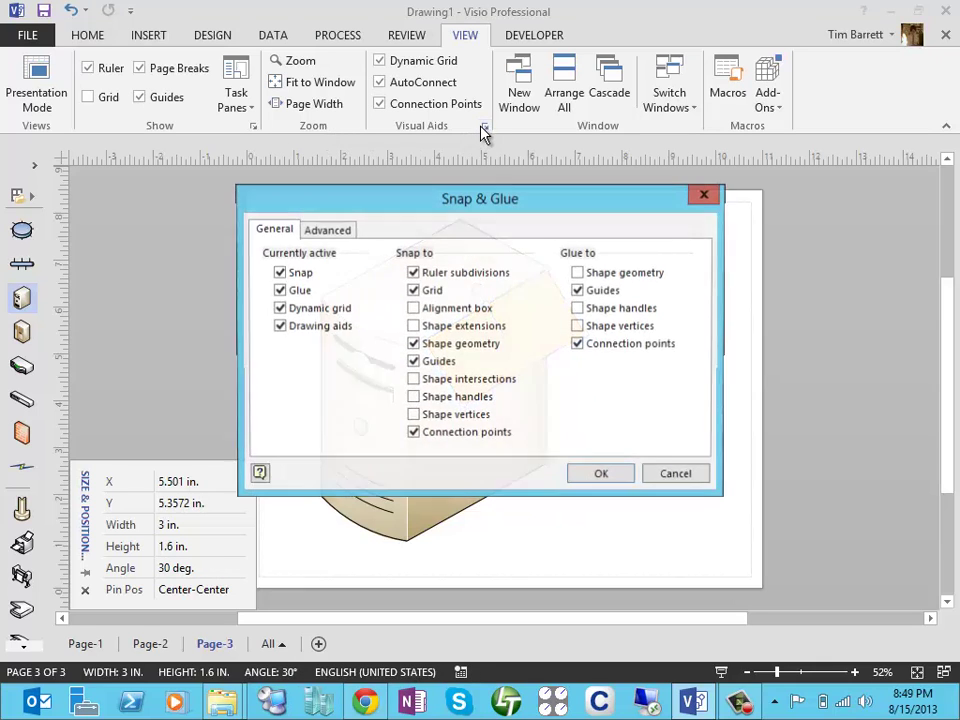
left_click(279, 273)
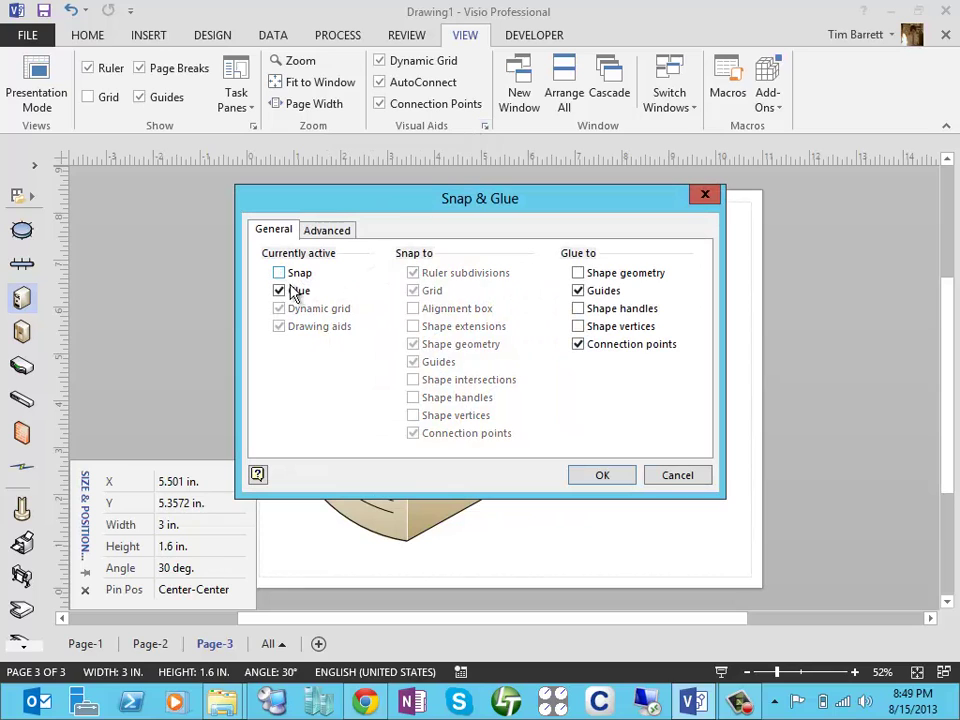
left_click(599, 476)
left_click_drag(480, 293, 171, 247)
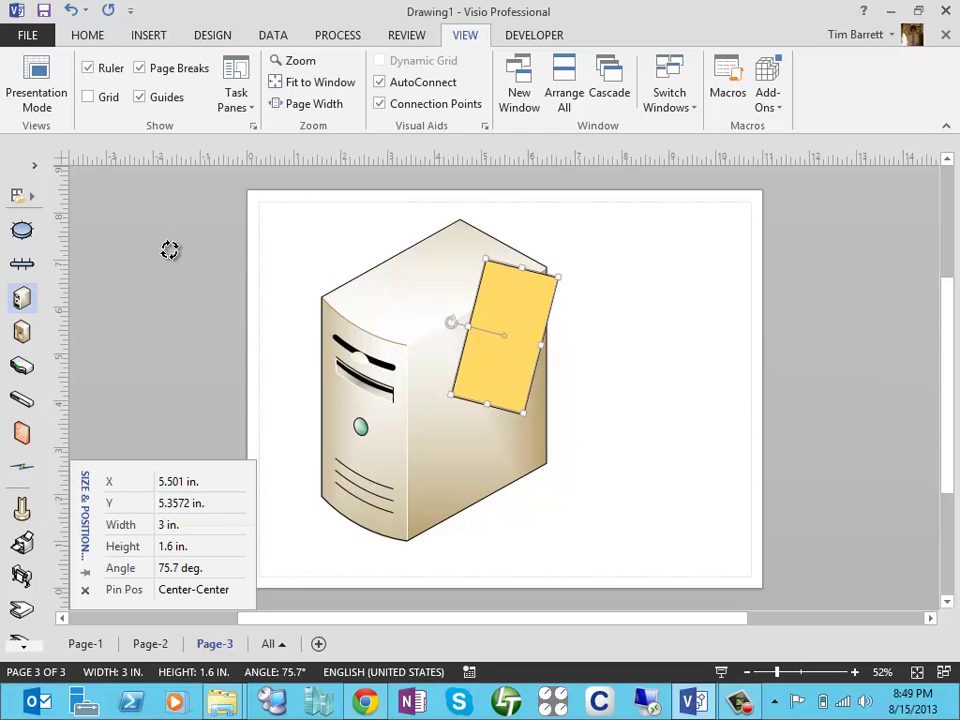
left_click_drag(169, 252, 503, 254)
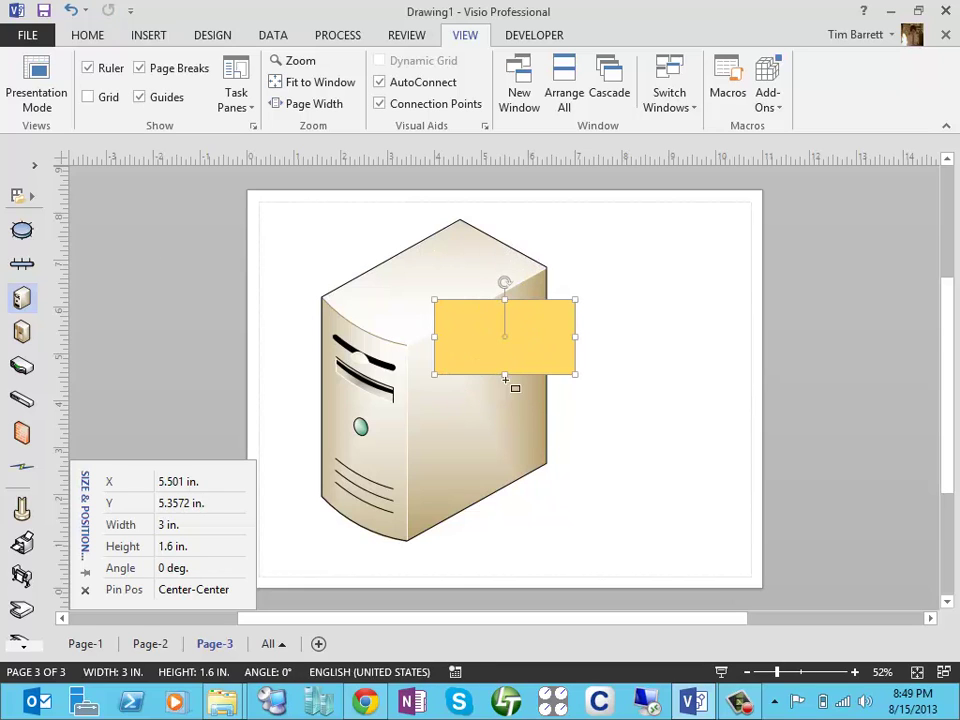
Step: Go to Page-2 and select the T-shaped Pencil drawing with the Pointer Tool
left_click(164, 648)
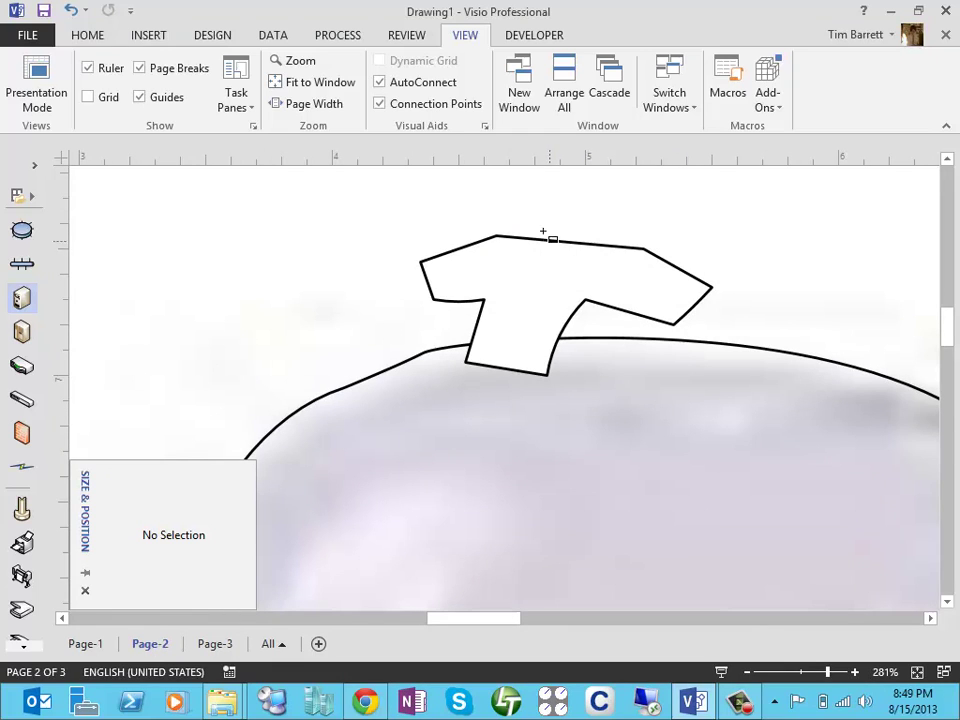
left_click(77, 33)
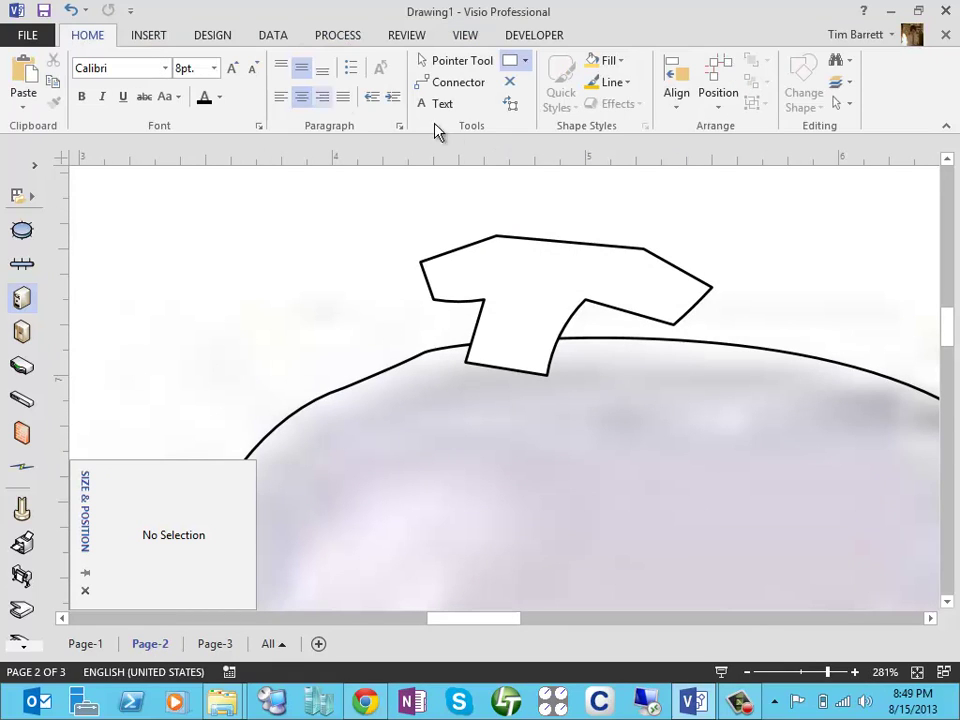
left_click(458, 61)
left_click(598, 249)
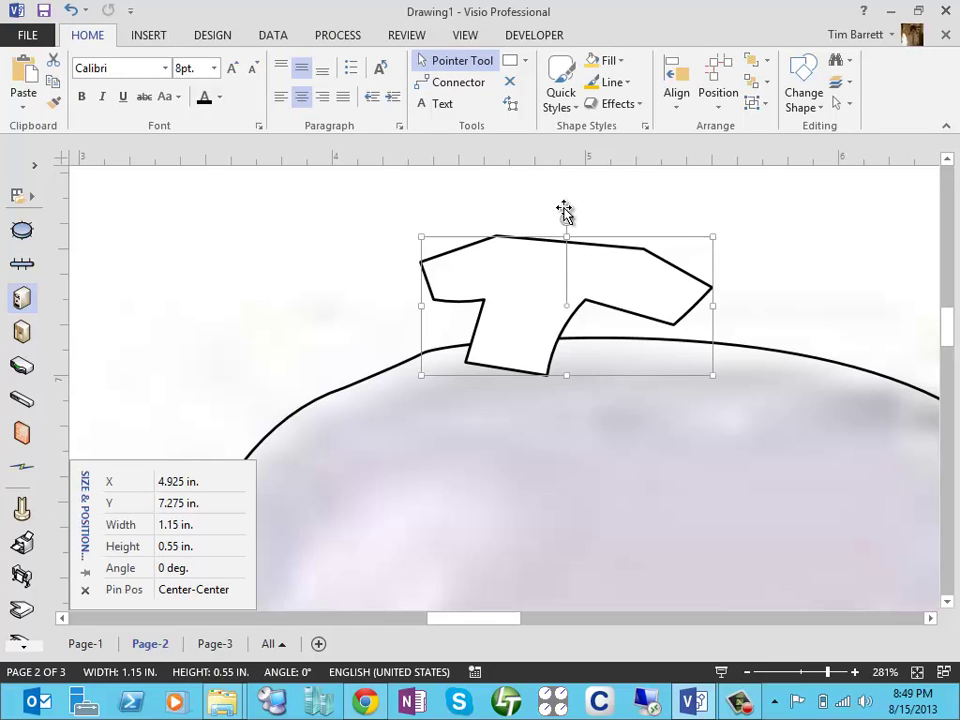
left_click(565, 210)
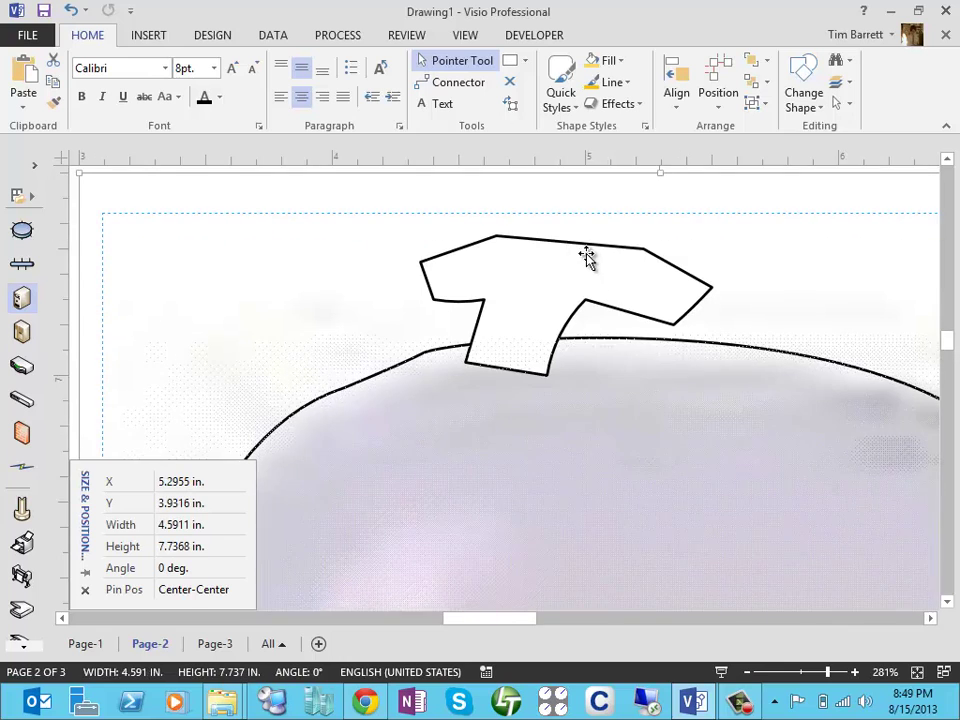
left_click(594, 245)
Step: Rotate the T-shaped drawing to -30 deg. and back to 0 deg. about an off-center pin, and place it over the hourglass's upper outline
mouse_move(568, 219)
left_mouse_down()
mouse_move(604, 231)
mouse_move(536, 364)
mouse_move(526, 251)
mouse_move(575, 238)
left_mouse_up()
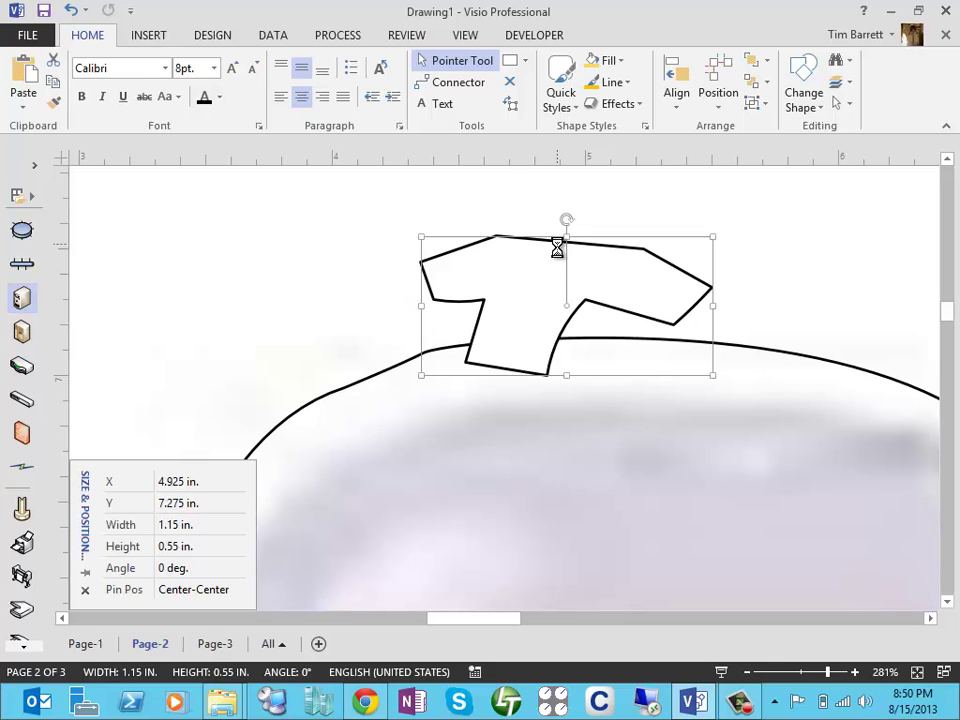
mouse_move(560, 222)
left_mouse_down()
mouse_move(581, 227)
mouse_move(557, 270)
mouse_move(542, 231)
mouse_move(565, 240)
mouse_move(508, 253)
mouse_move(561, 222)
mouse_move(568, 236)
left_mouse_up()
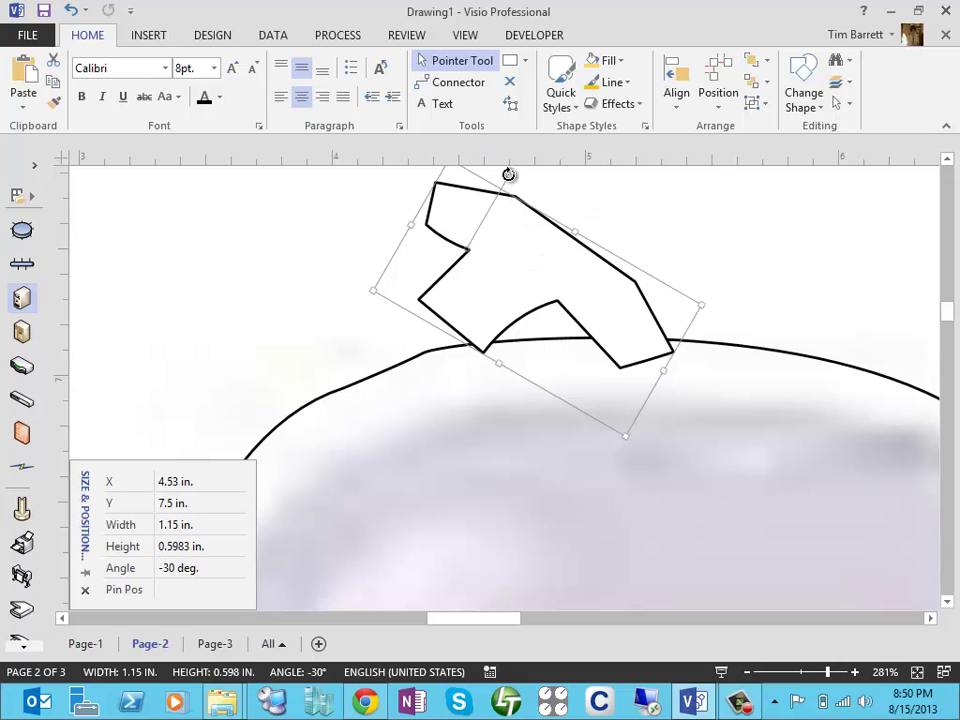
left_click_drag(508, 174, 465, 197)
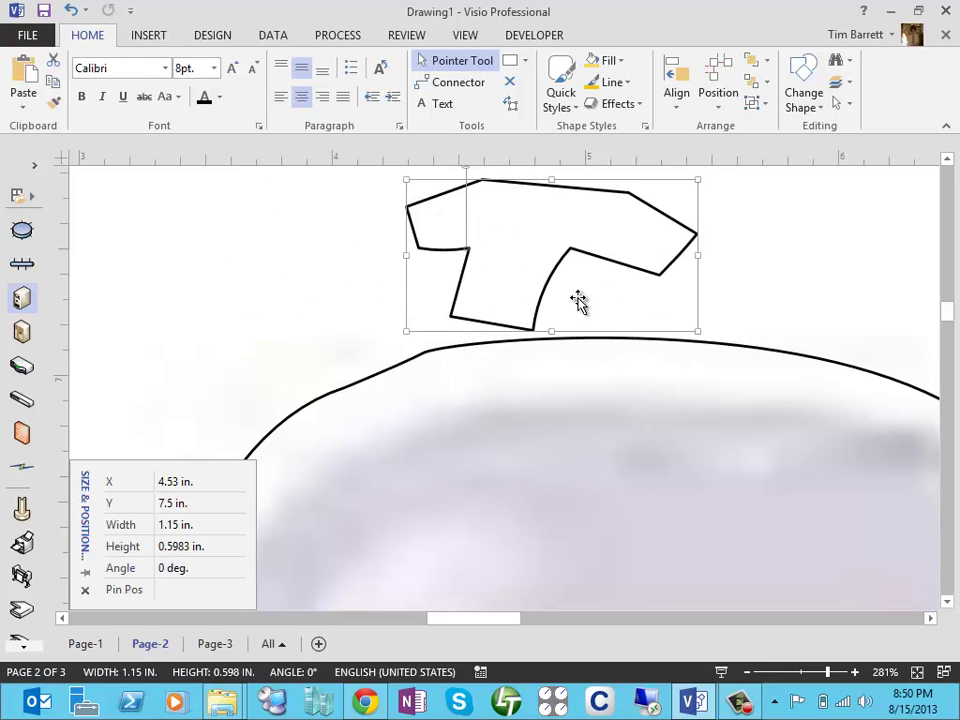
left_click_drag(555, 272, 637, 339)
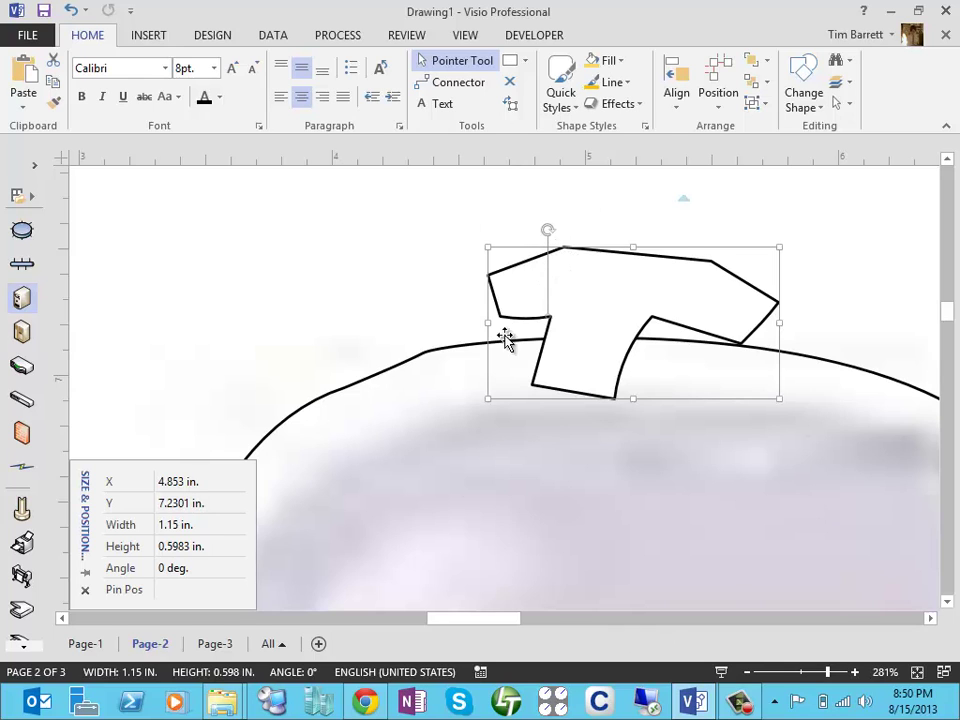
Step: On Page-3, move the gold rectangle to the right of the server and add a 1.39 × 1.6 in light blue rectangle below it
left_click(221, 652)
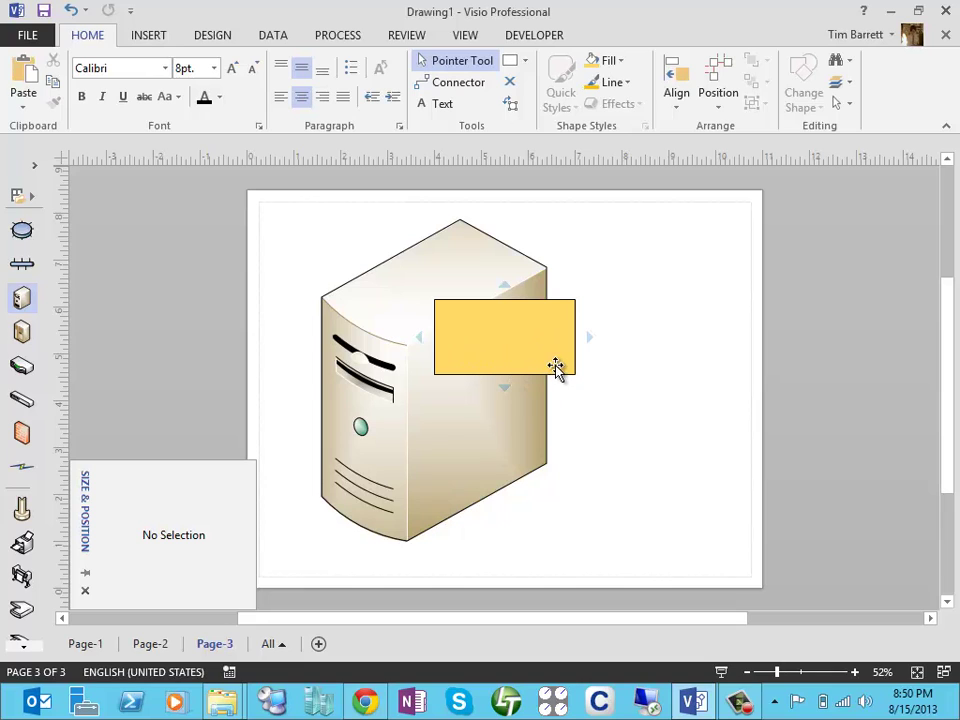
left_click_drag(556, 368, 673, 371)
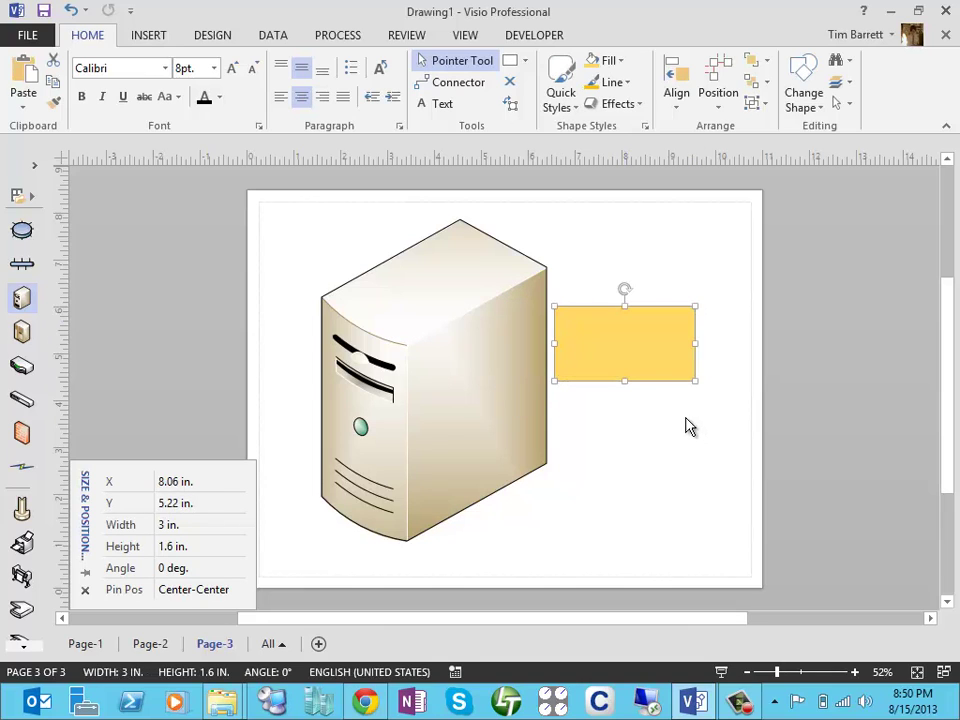
key("ctrl+d")
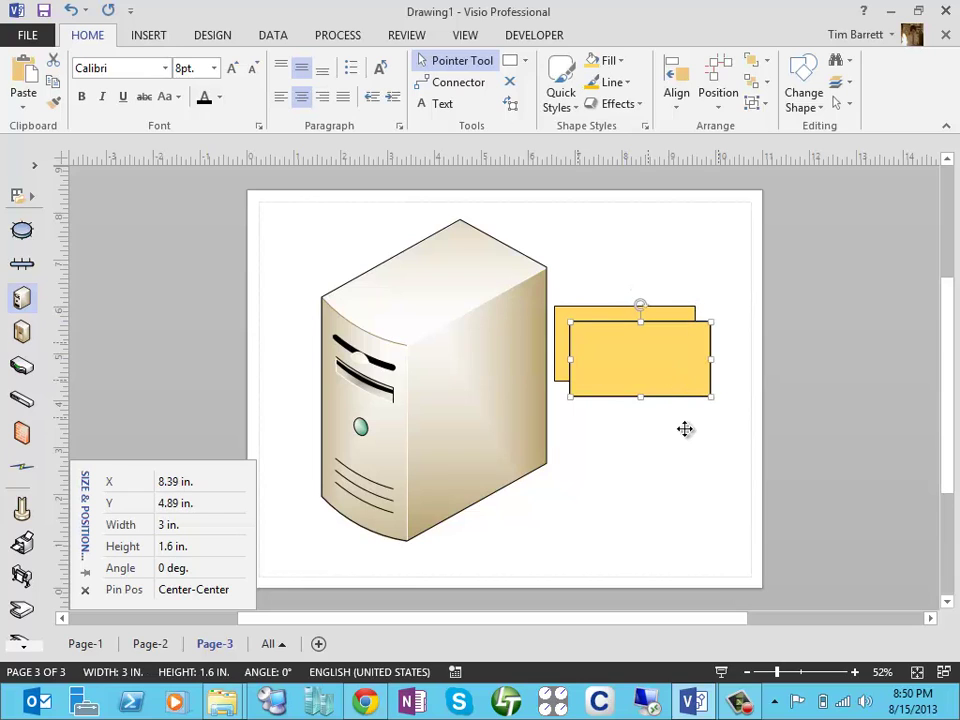
left_click_drag(686, 375, 648, 446)
left_click(606, 60)
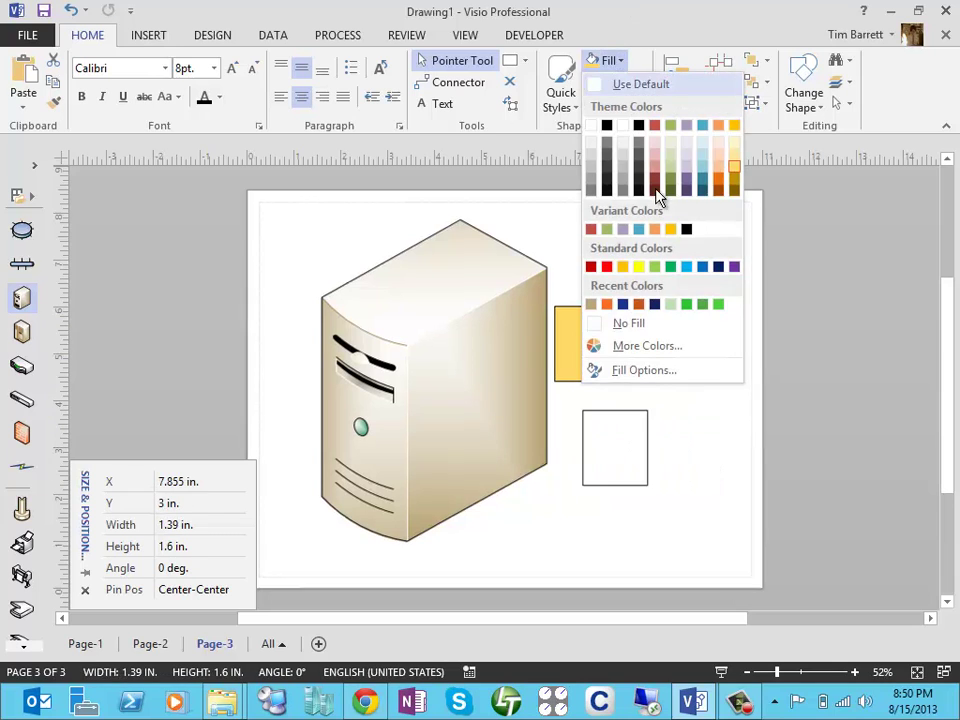
left_click(703, 178)
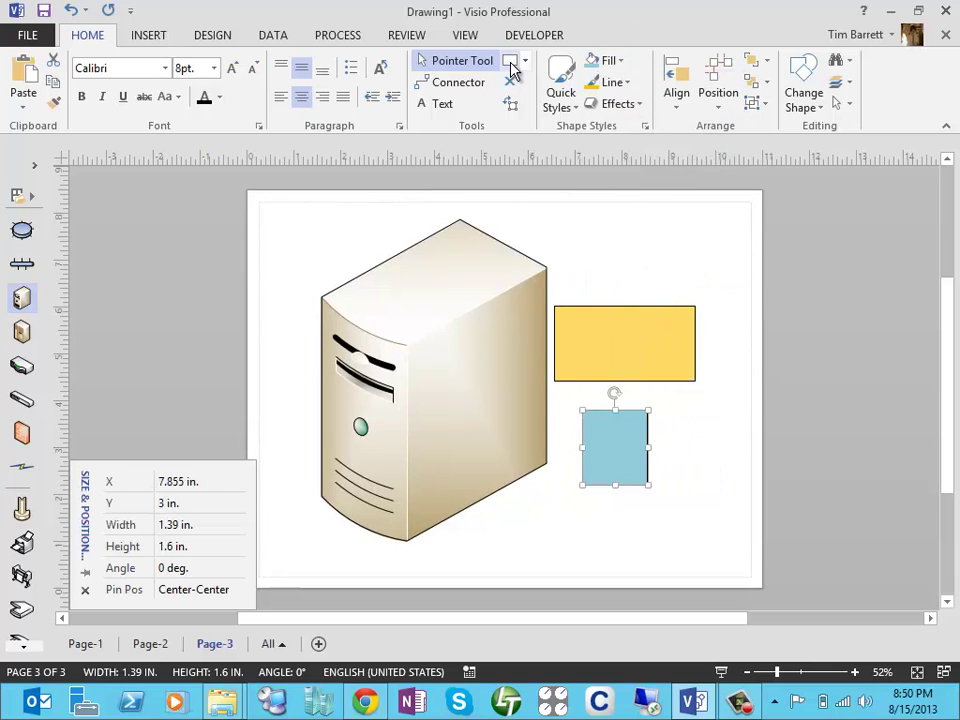
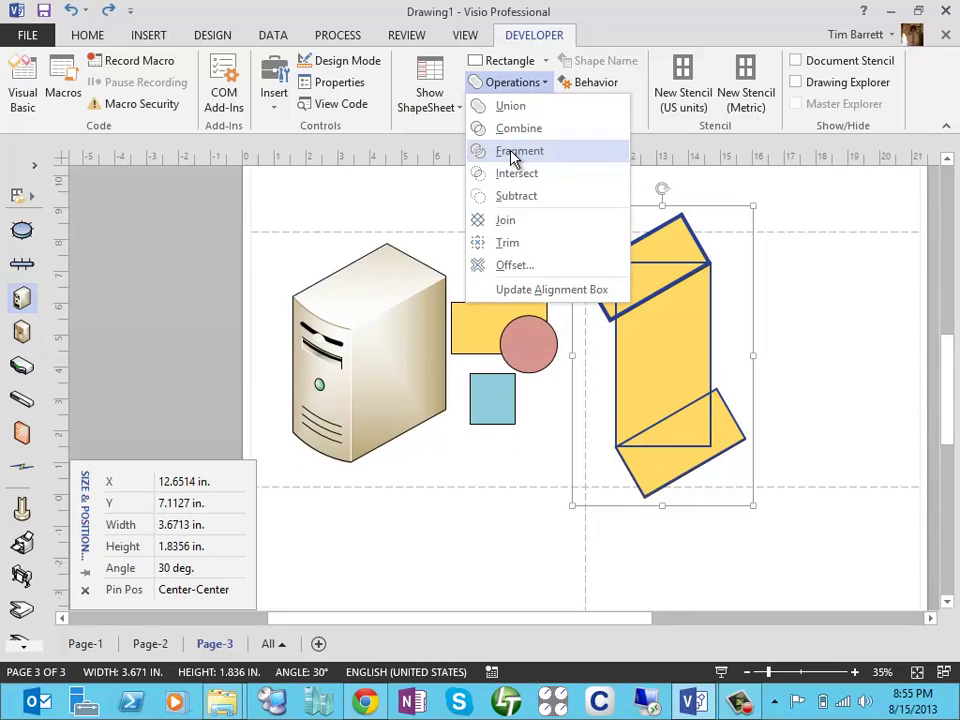
Step: Fragment the upright gold rectangle and the two rotated gold rectangles overlapping its ends
left_click(514, 153)
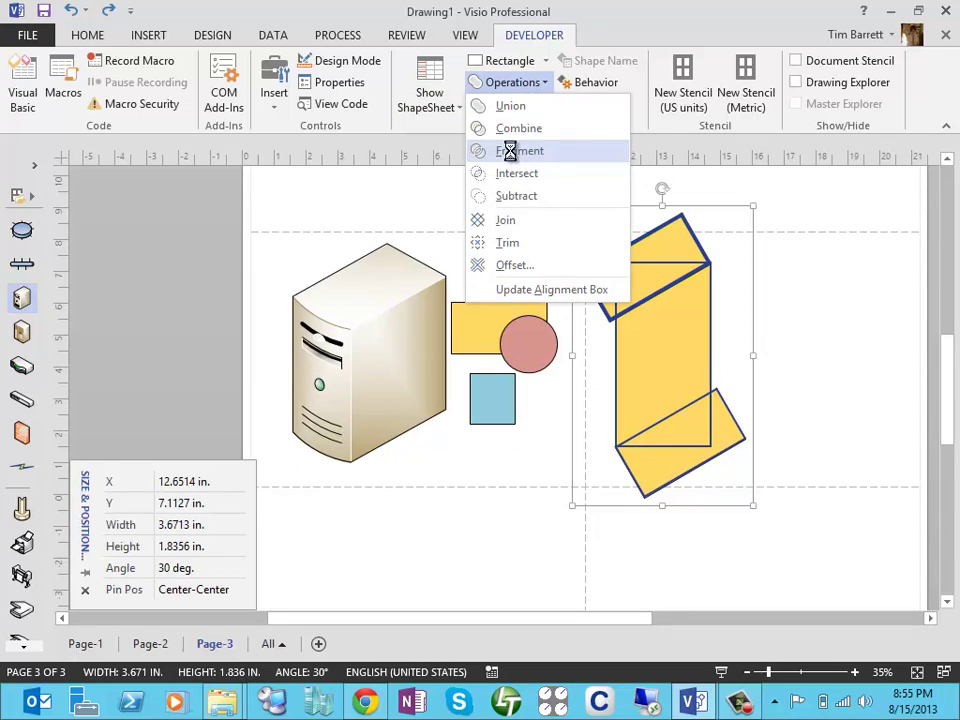
Step: Offset the outline of the central gold parallelogram by a distance of 0.2
left_click(532, 86)
left_click(508, 266)
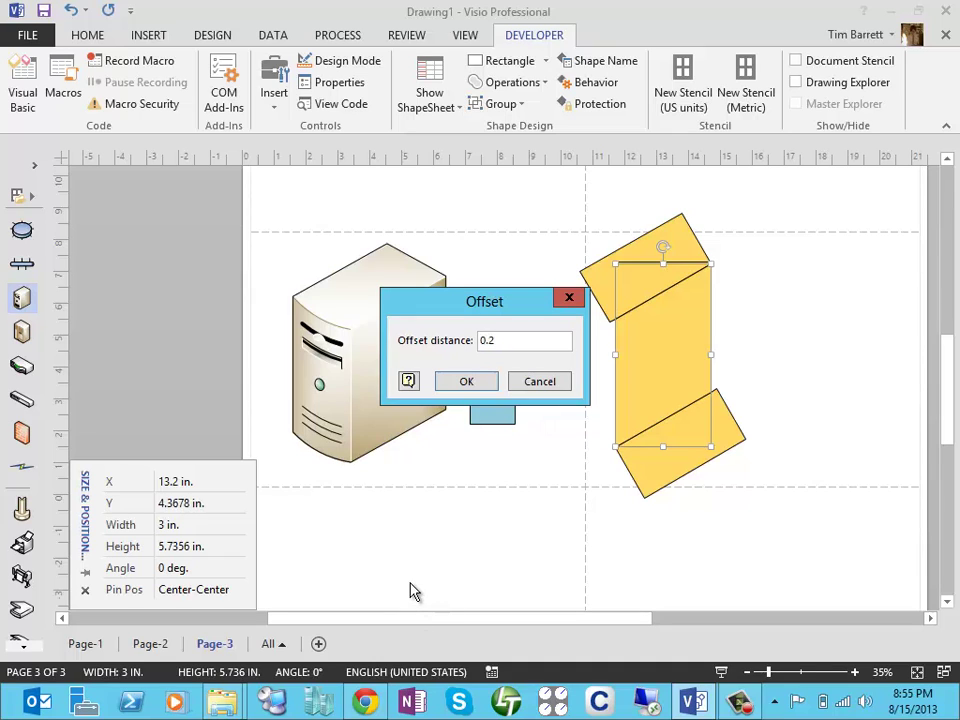
key("Return")
left_click(862, 314)
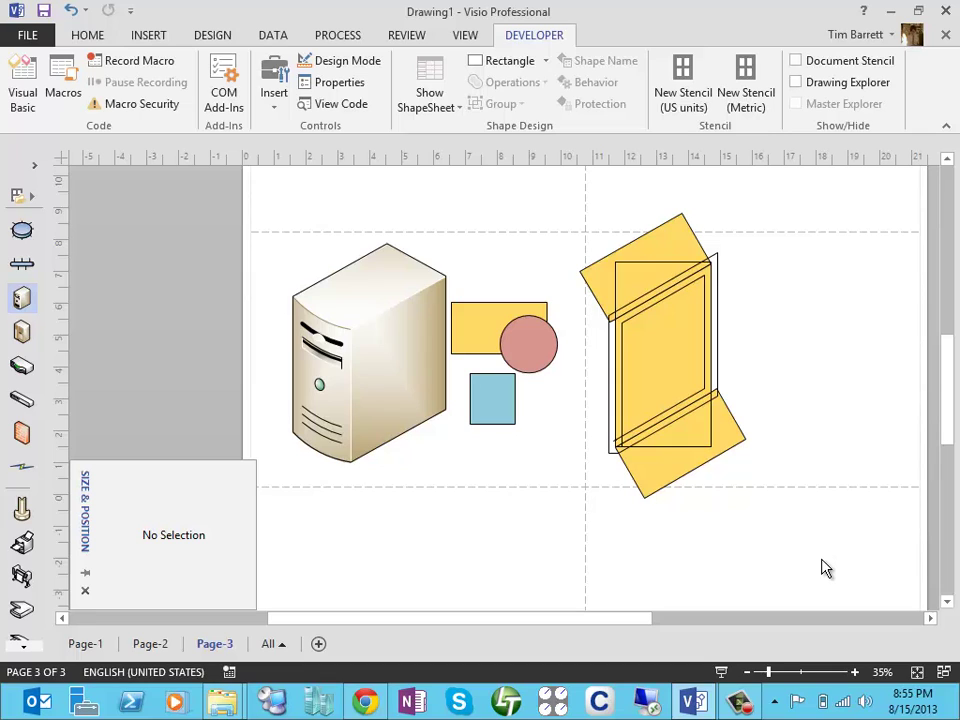
Step: Fragment the gold shapes together with the offset outlines, and pull the inner panel and a frame-shaped piece away from the stack
left_click_drag(553, 188, 813, 519)
left_click(512, 82)
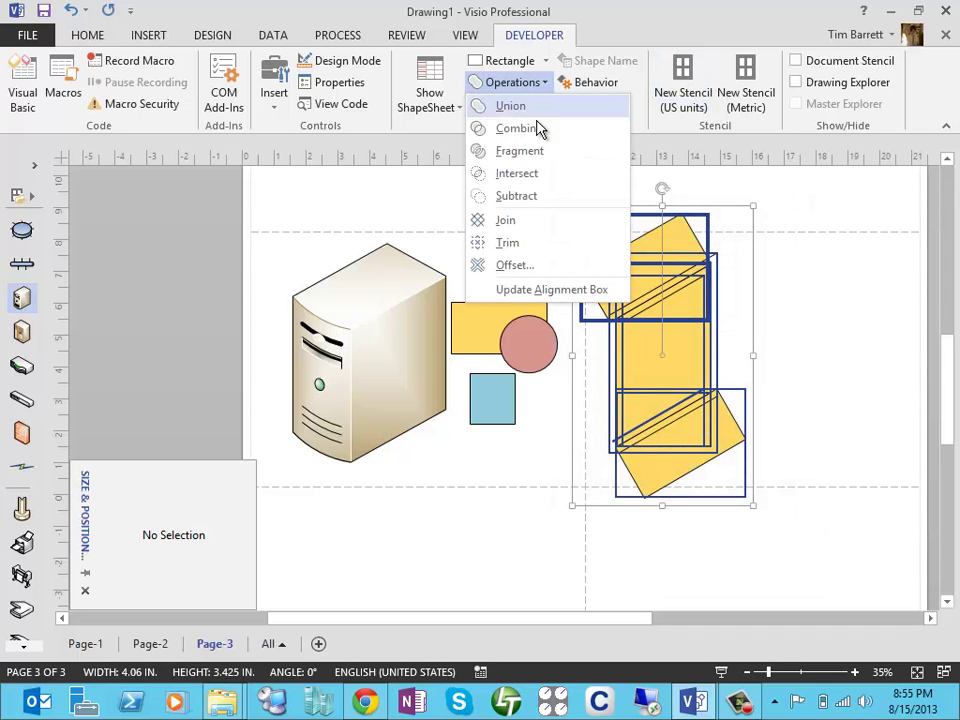
left_click(528, 150)
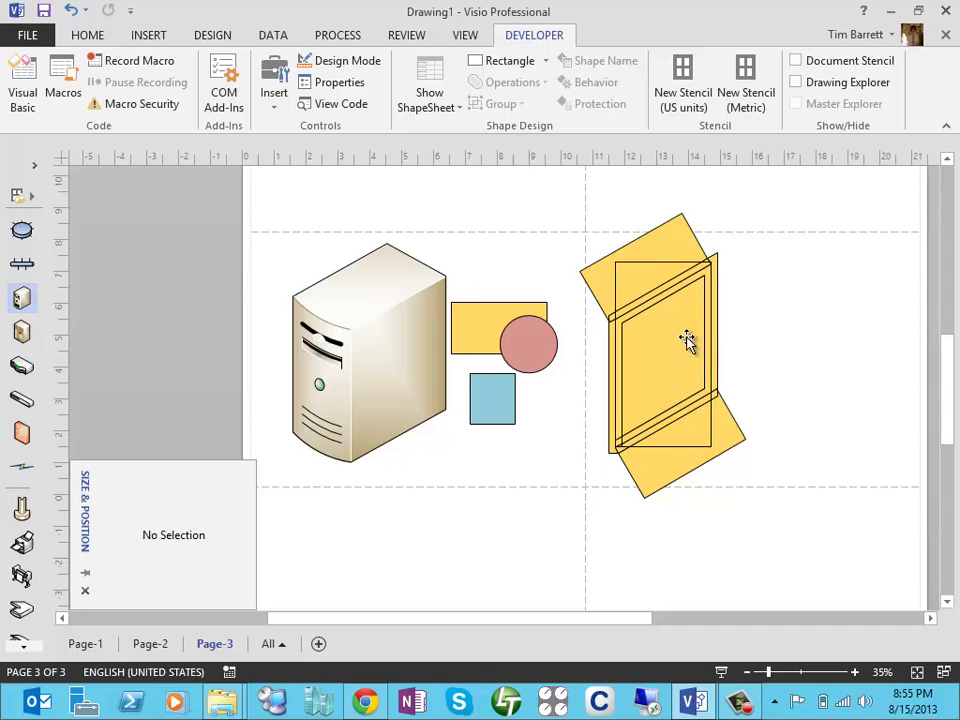
left_click_drag(688, 339, 833, 317)
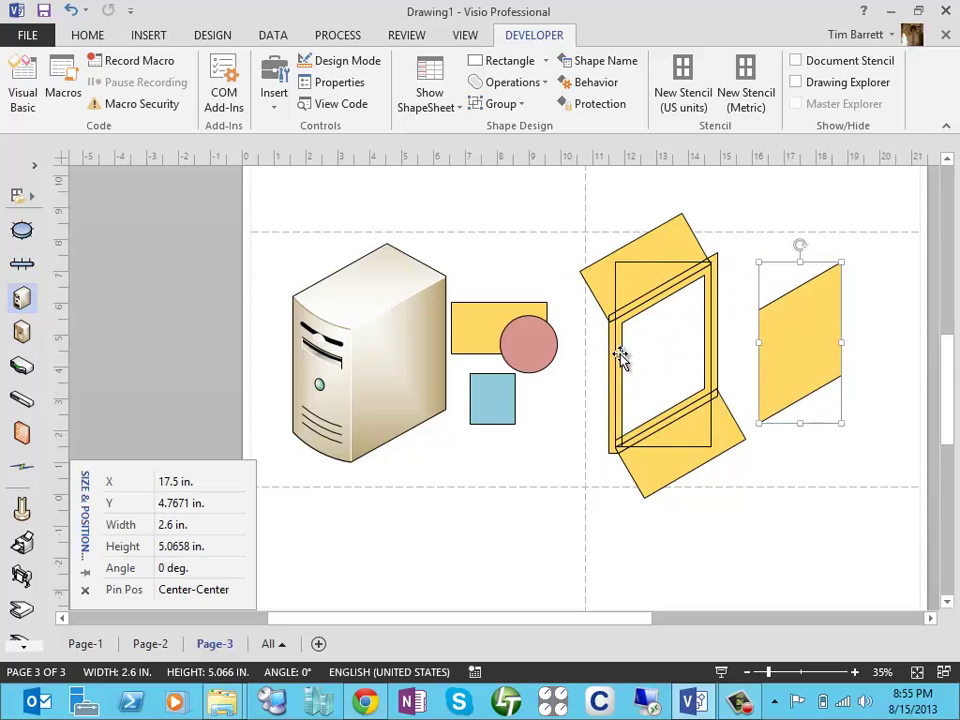
left_click_drag(612, 357, 443, 533)
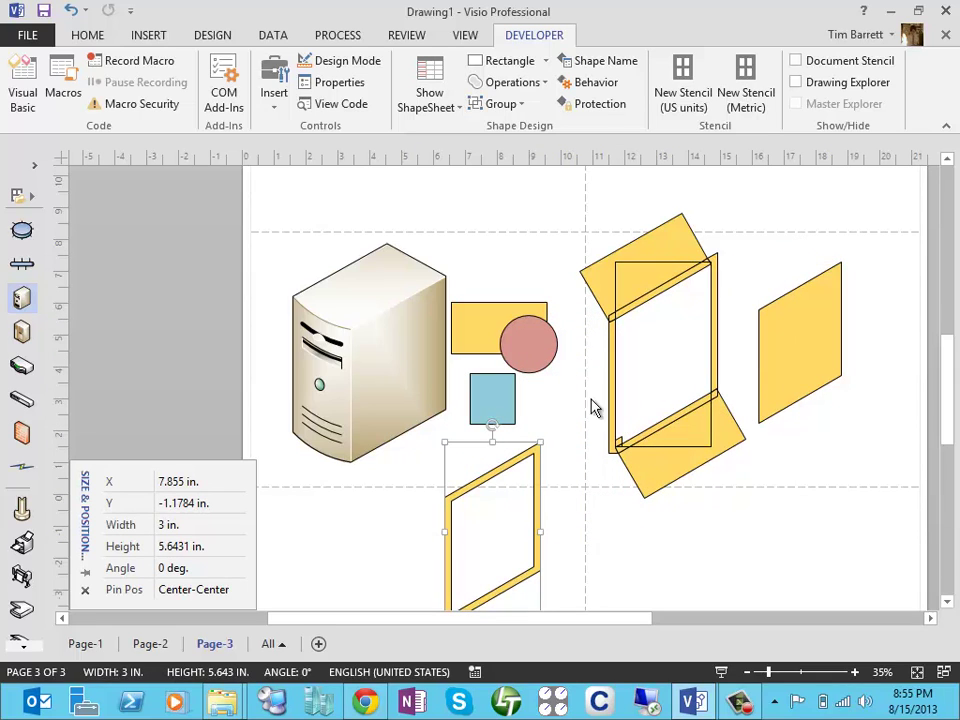
Step: Undo the piece moves, the second Fragment operation, and the offset
key("ctrl+z")
key("ctrl+z")
key("ctrl+z")
key("ctrl+z")
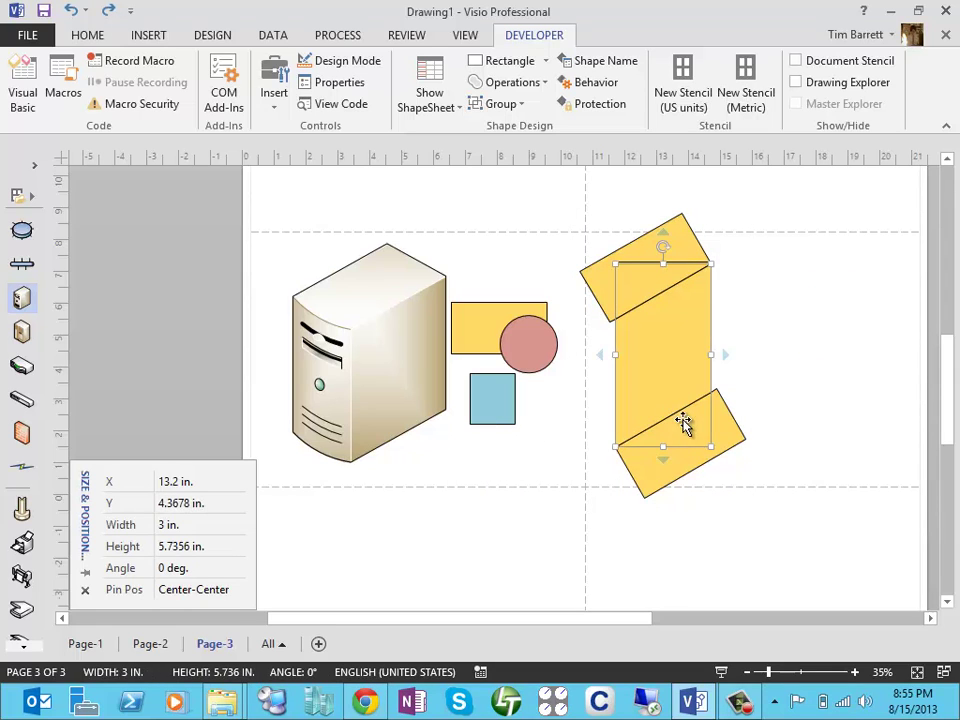
Step: Pull the central parallelogram out to the right of the fragments, and delete the leftover pieces and the small rectangles and circle
left_click(750, 314)
left_click_drag(697, 357, 831, 291)
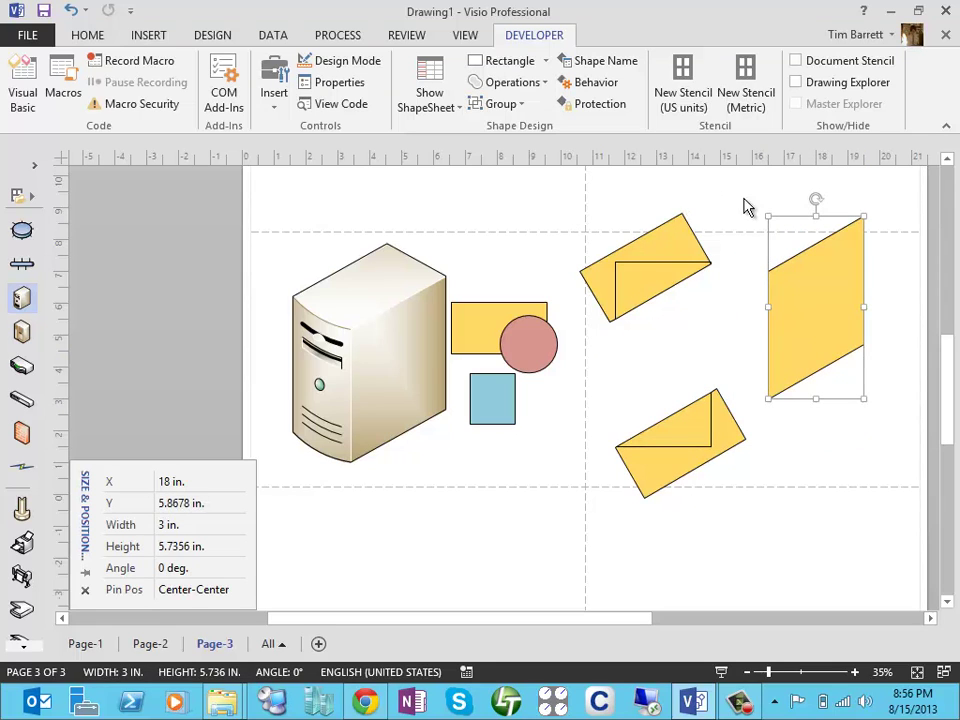
left_click_drag(744, 195, 531, 552)
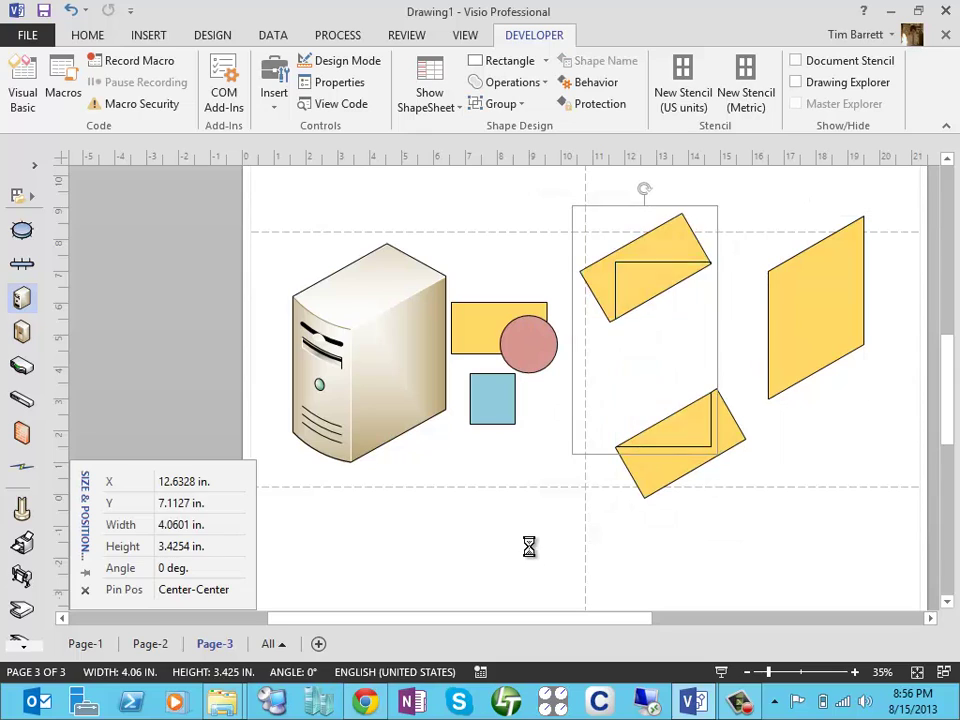
key("Delete")
left_click_drag(596, 287, 439, 446)
key("Delete")
Step: Move the gold parallelogram beside the server's side face, centered at about X 8.2 in, Y 5 in
left_click_drag(852, 372, 539, 400)
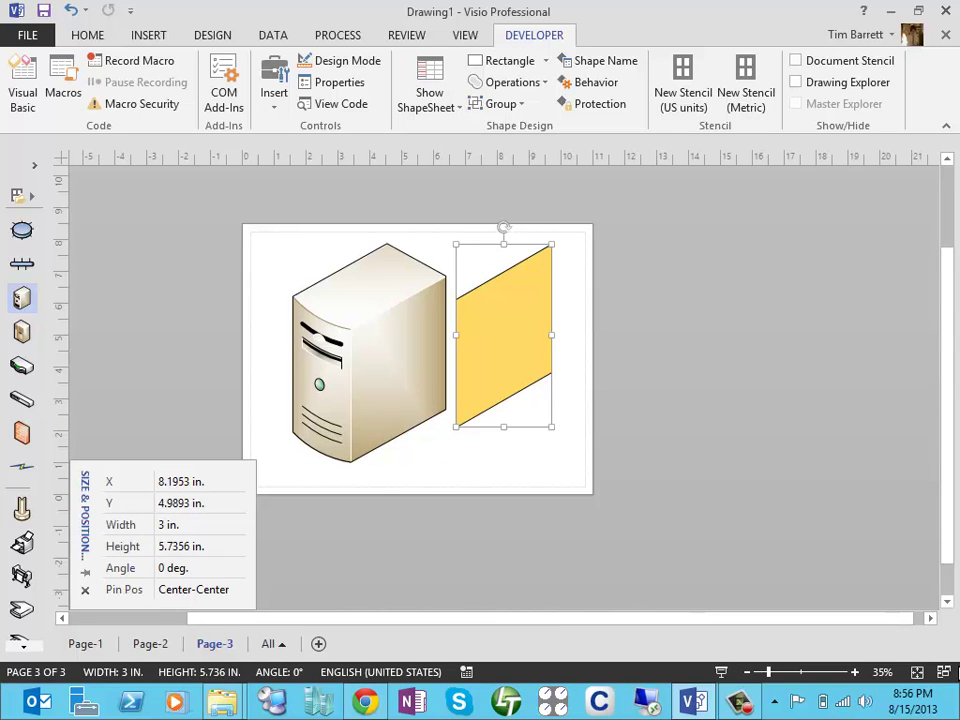
left_click(917, 672)
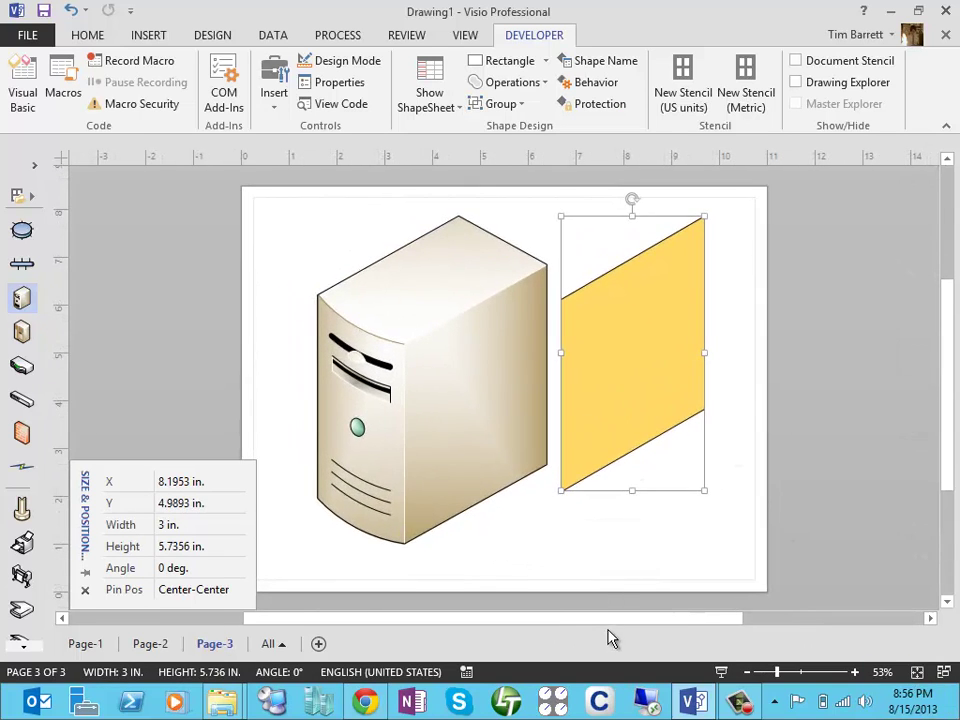
Step: Clear the selection and capture a screen clip around the server shape
left_click(608, 557)
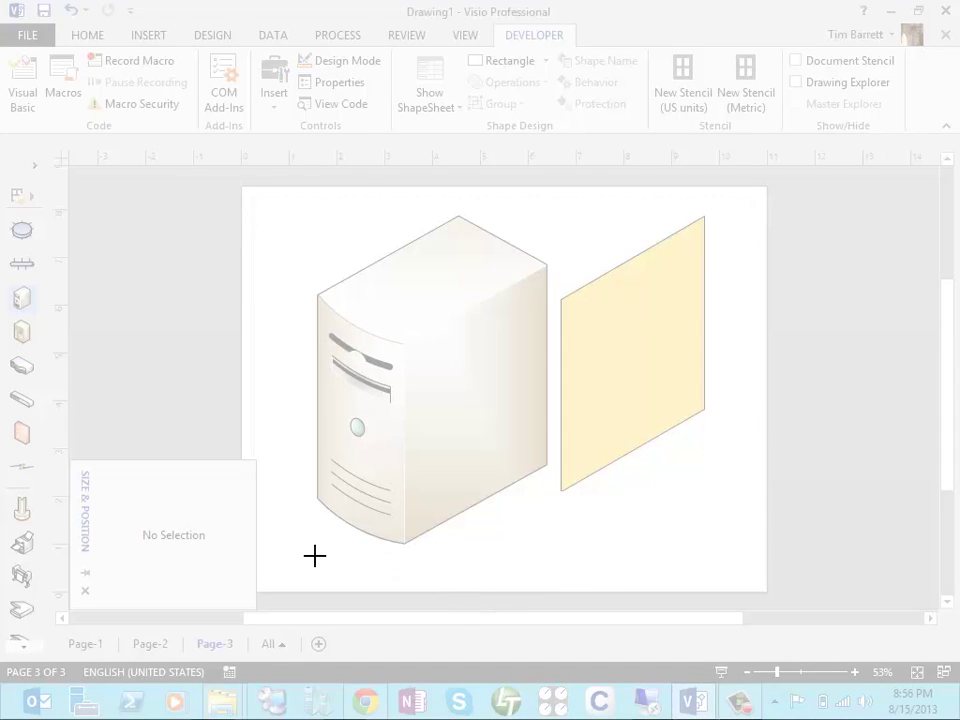
left_click_drag(297, 544, 562, 205)
Step: Launch Paint through an app search and paste the captured server image into a new picture
left_click(5, 713)
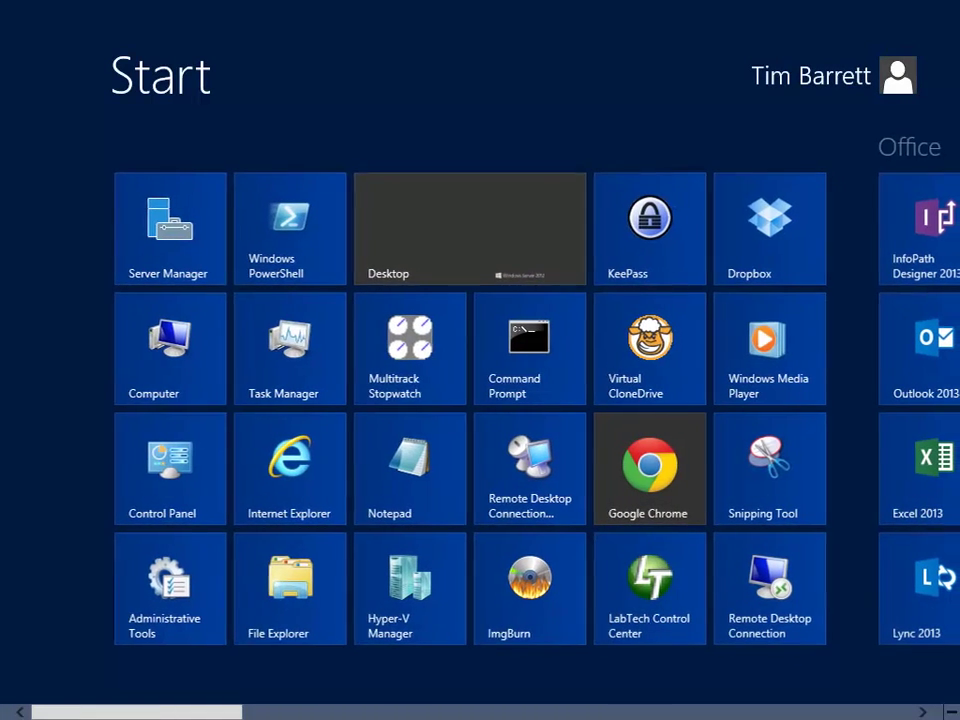
type("paiunt")
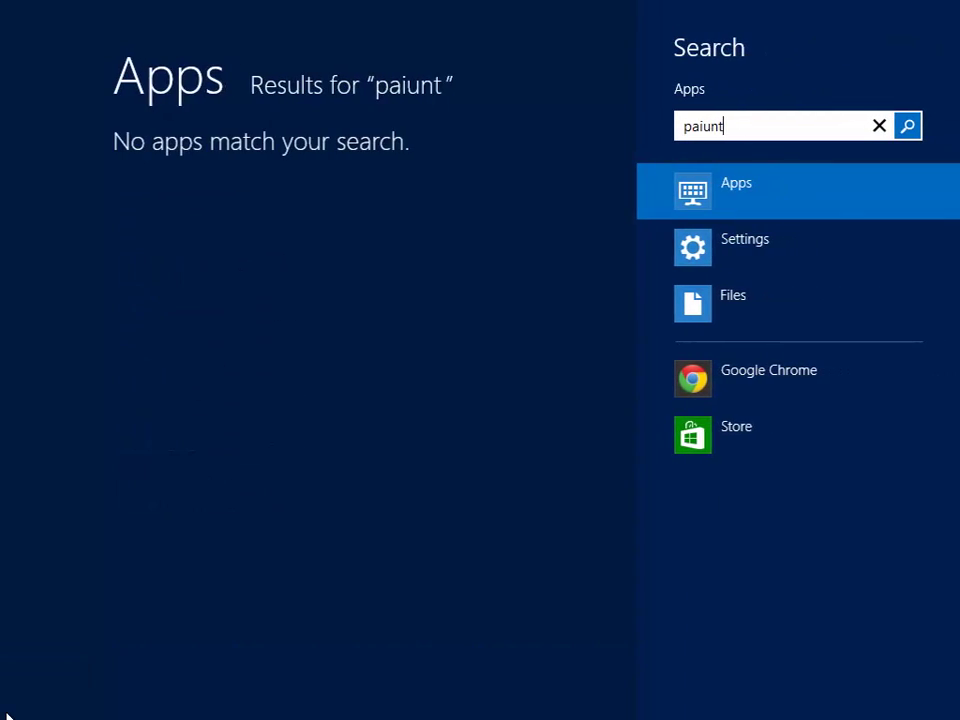
key("BackSpace")
key("BackSpace")
key("BackSpace")
type("nt")
key("Return")
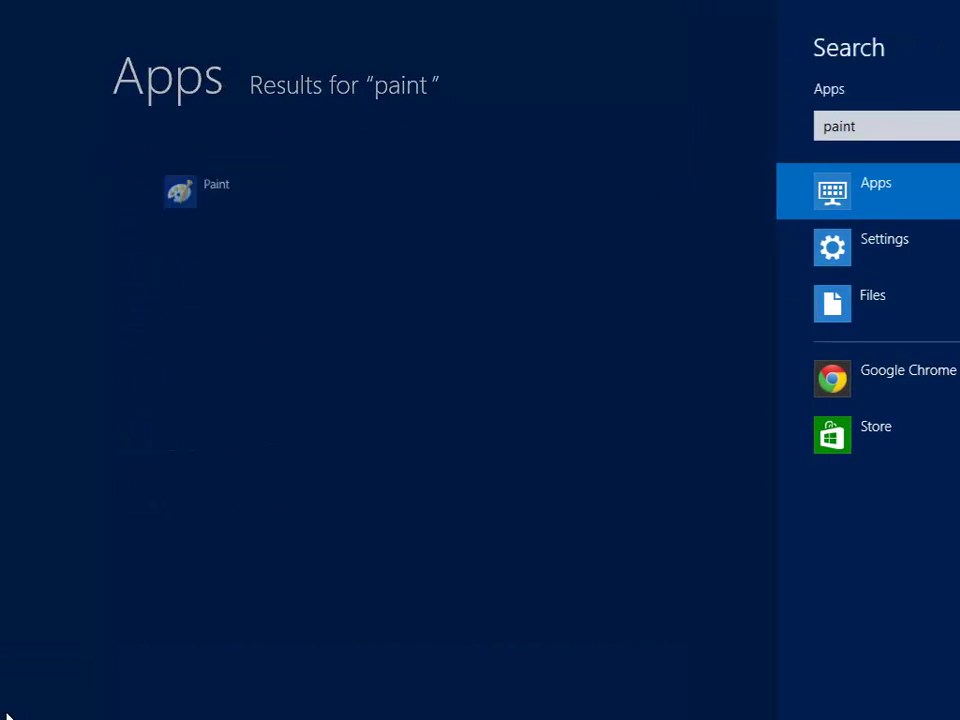
key("ctrl+v")
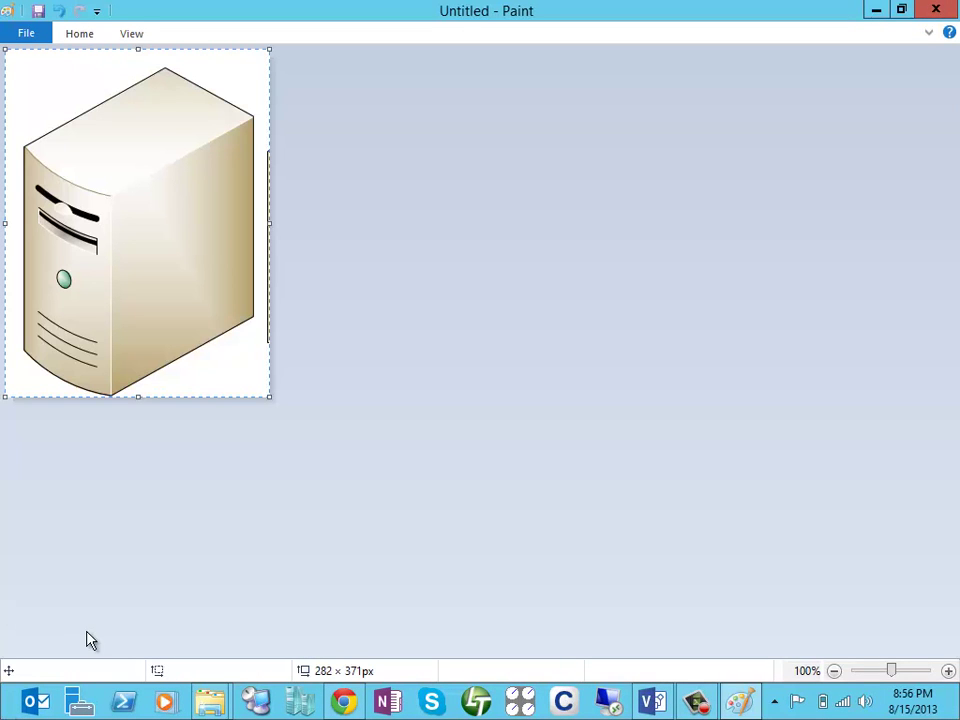
Step: Sample the tan at the lower front corner of the server's side face and open the color editor for its RGB values
double_click(73, 34)
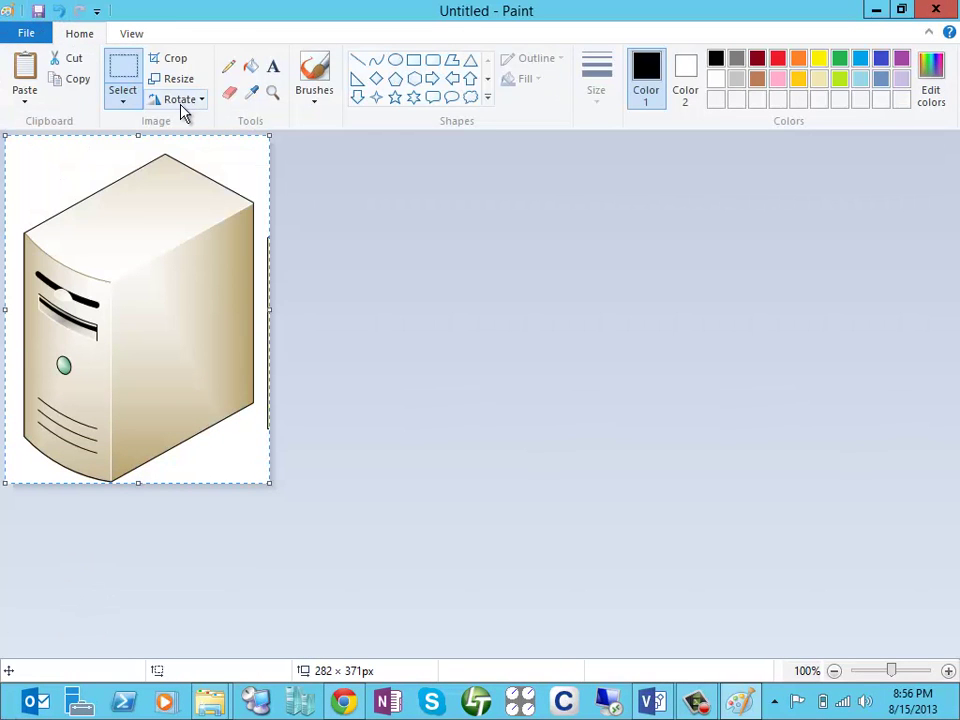
left_click(251, 92)
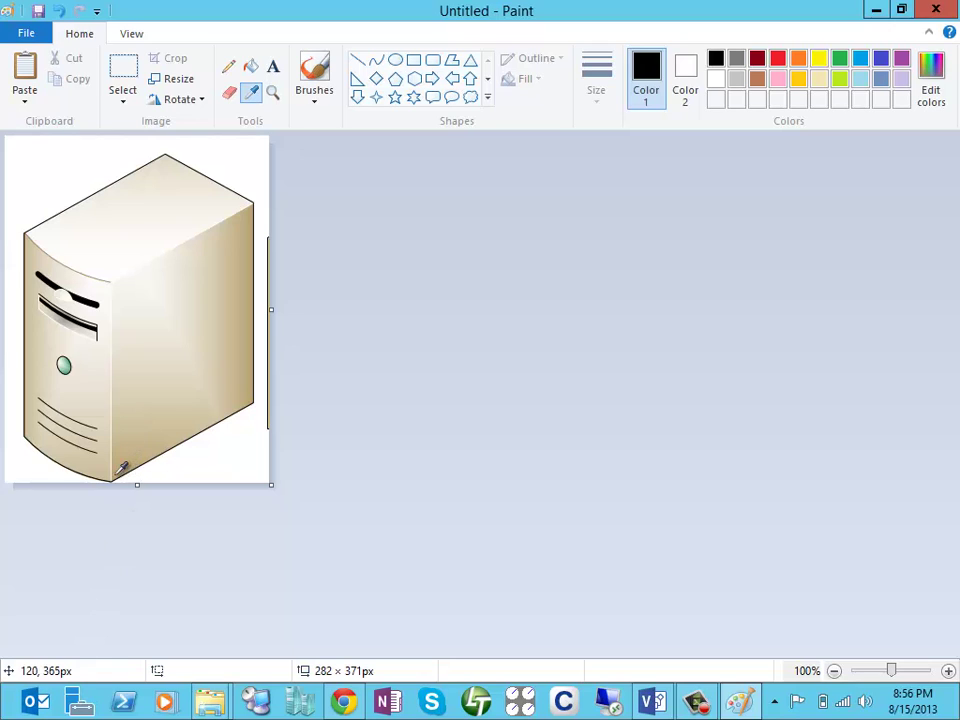
left_click(114, 476)
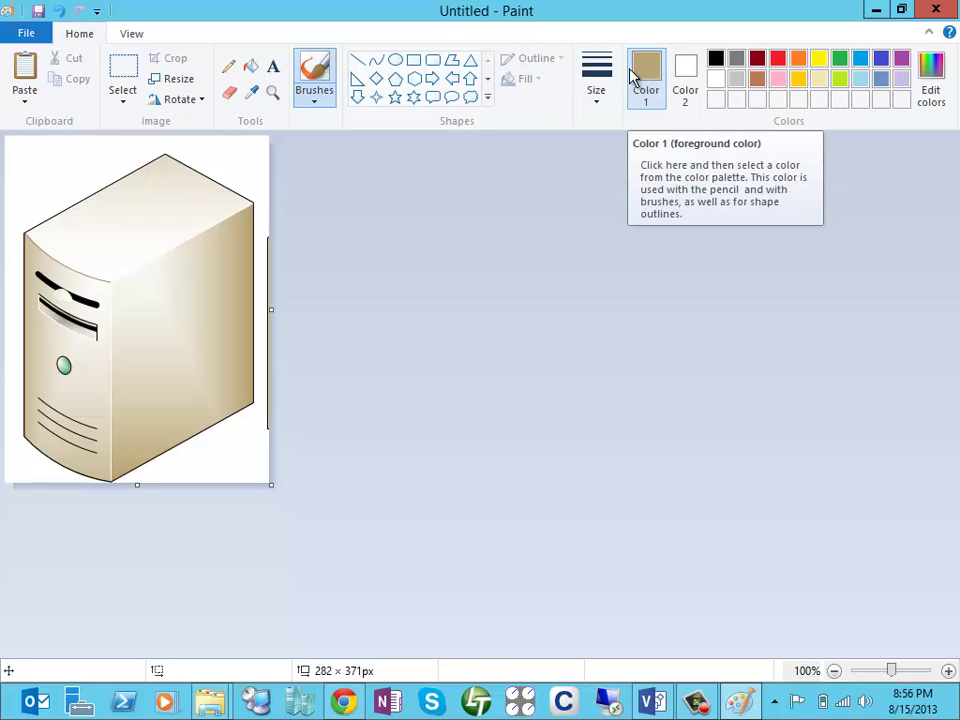
left_click(937, 105)
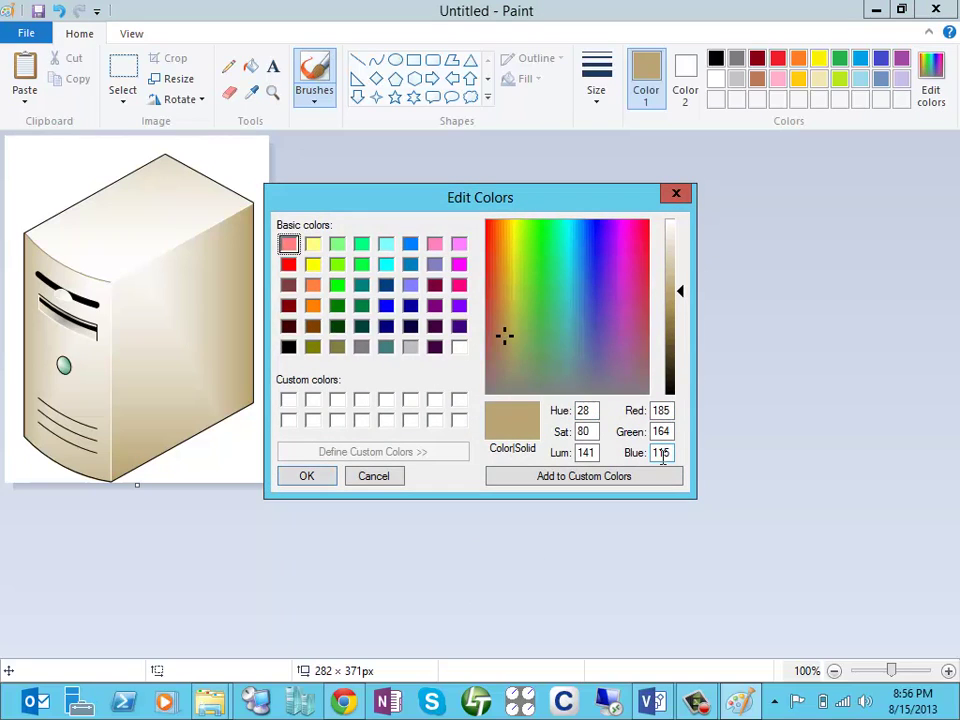
Step: Switch to Visio and fill the gold parallelogram with a custom RGB color of red 185, green 164, blue 115
left_click(660, 703)
left_click(617, 386)
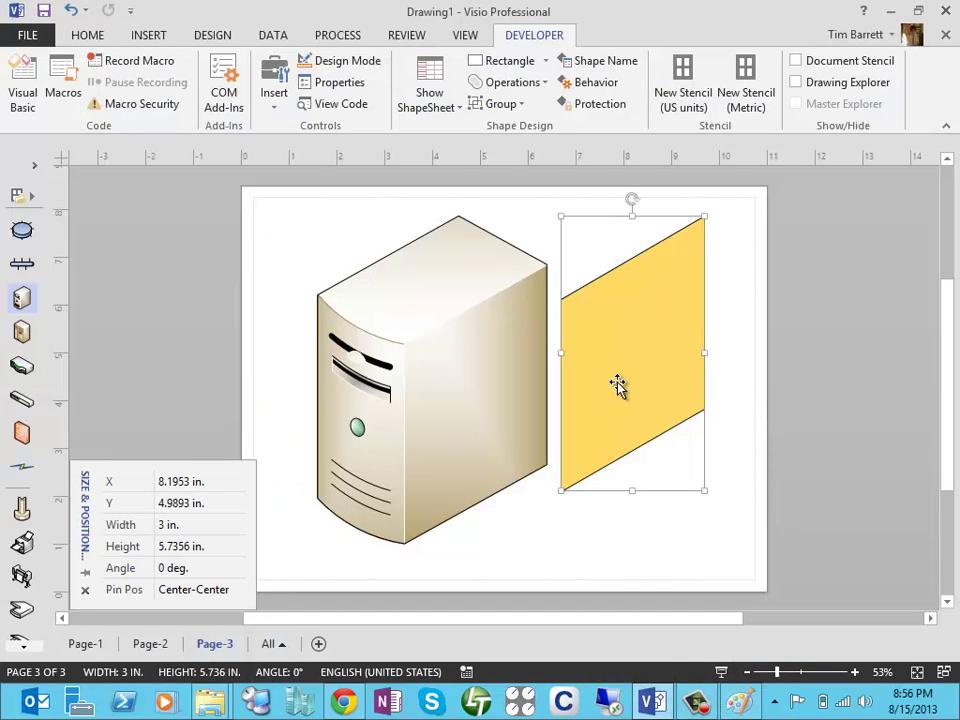
left_click(87, 35)
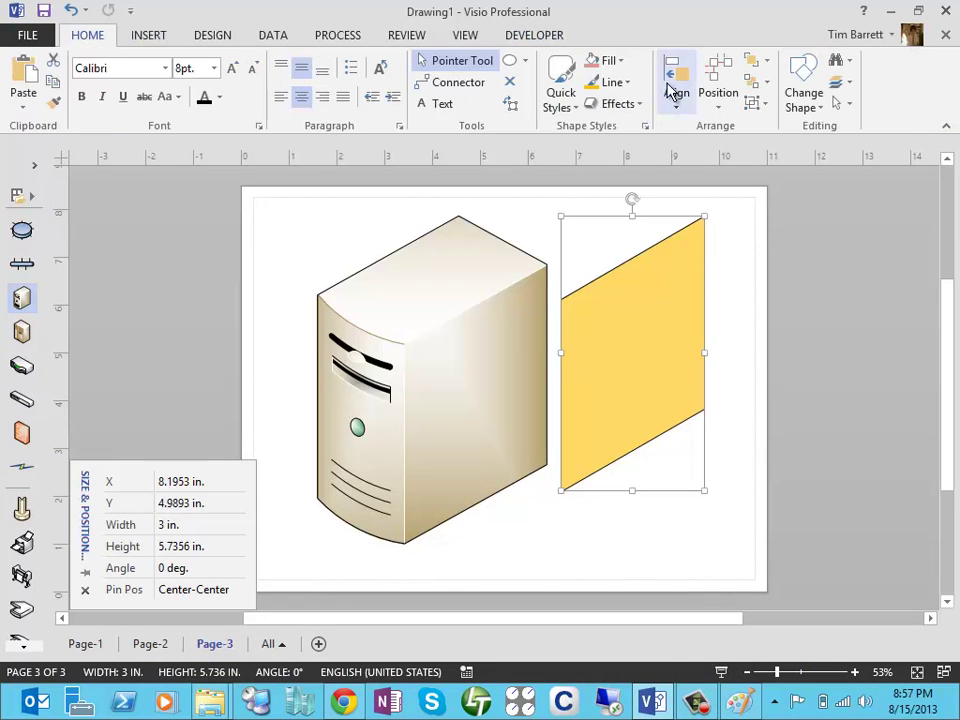
left_click(621, 64)
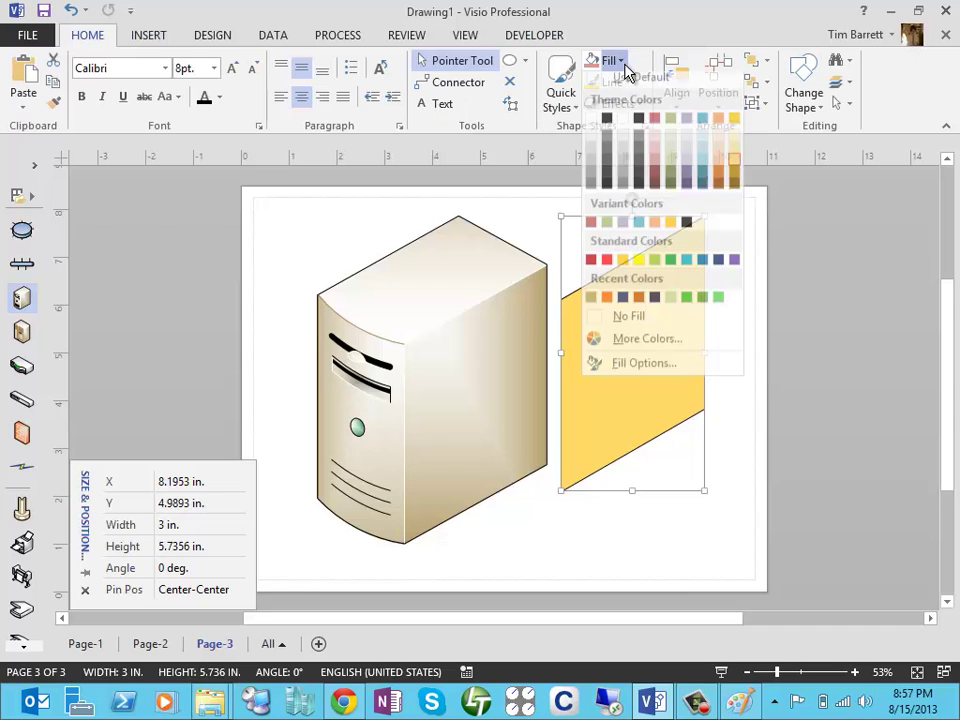
left_click(666, 348)
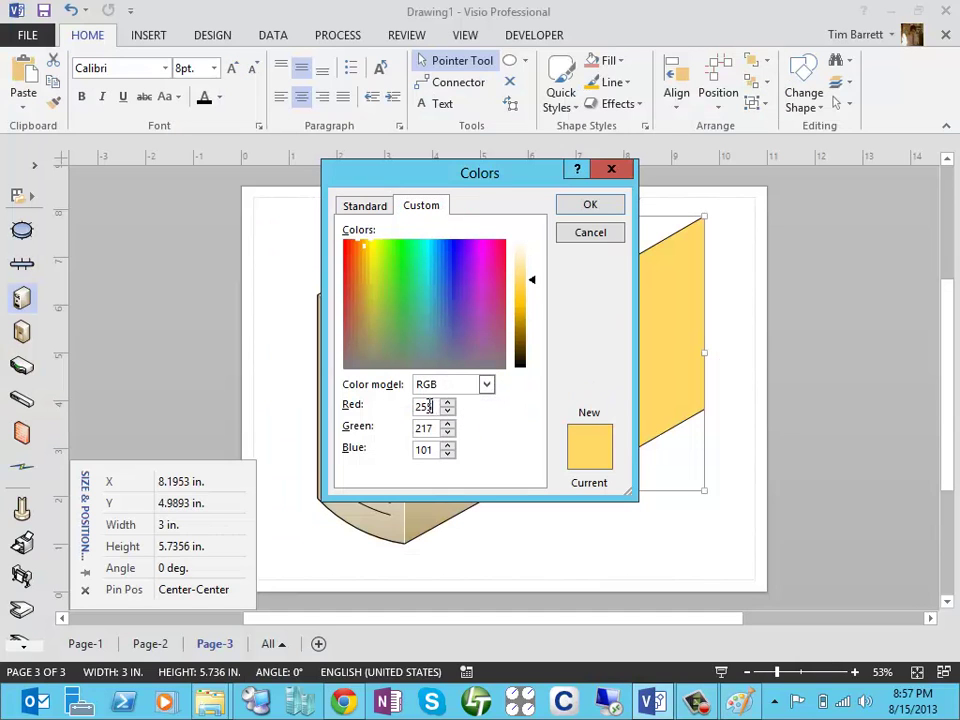
double_click(422, 406)
type("185")
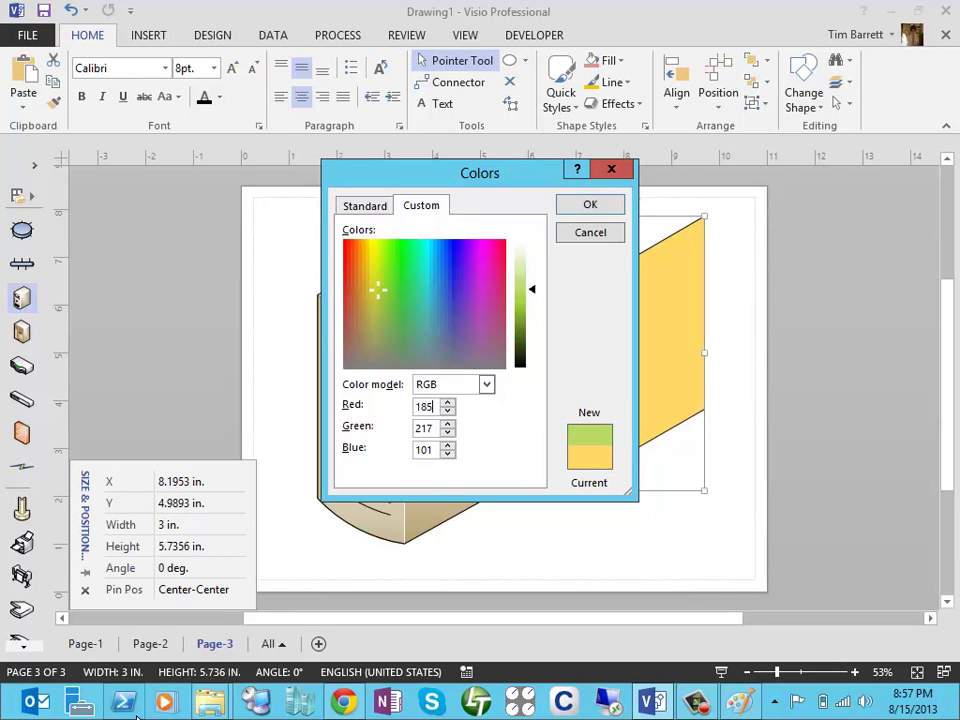
key("Tab")
type("164")
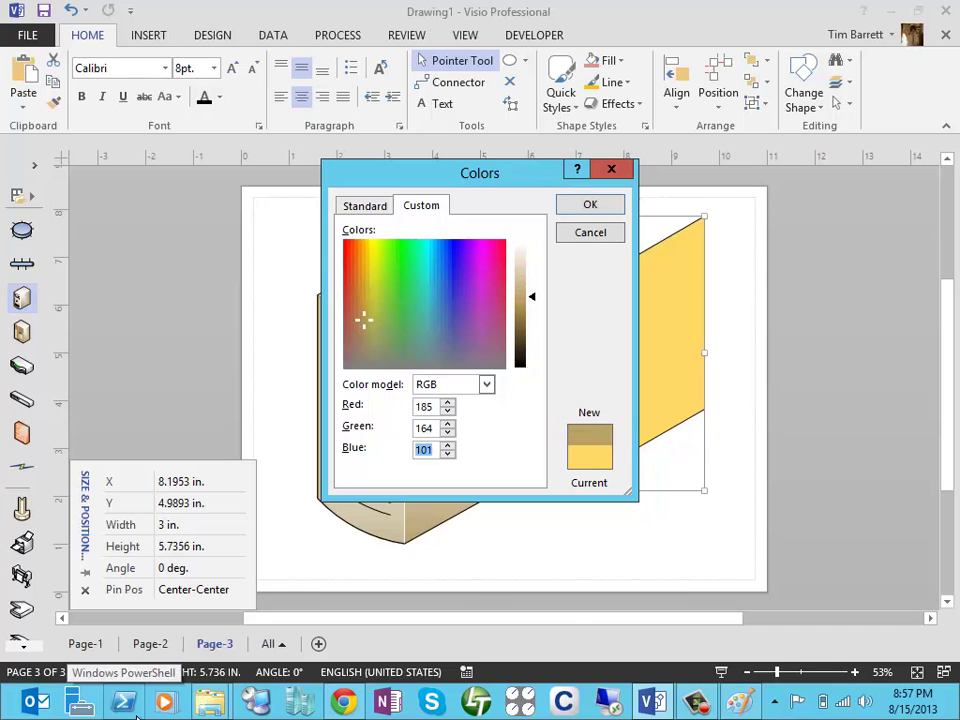
key("alt+Tab")
key("alt+Tab")
type("1")
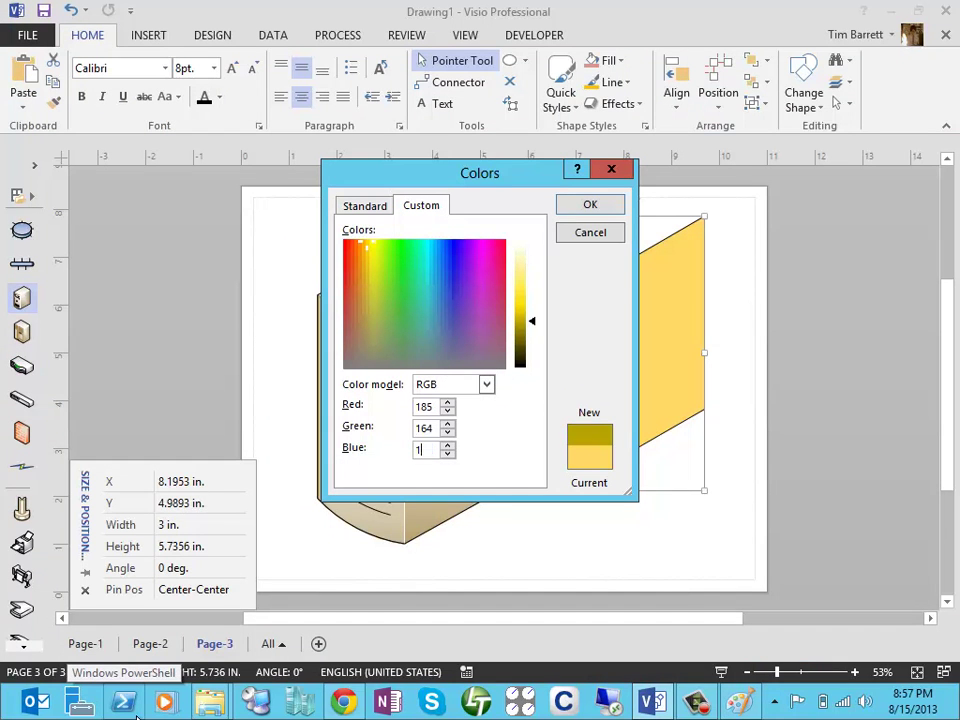
type("15")
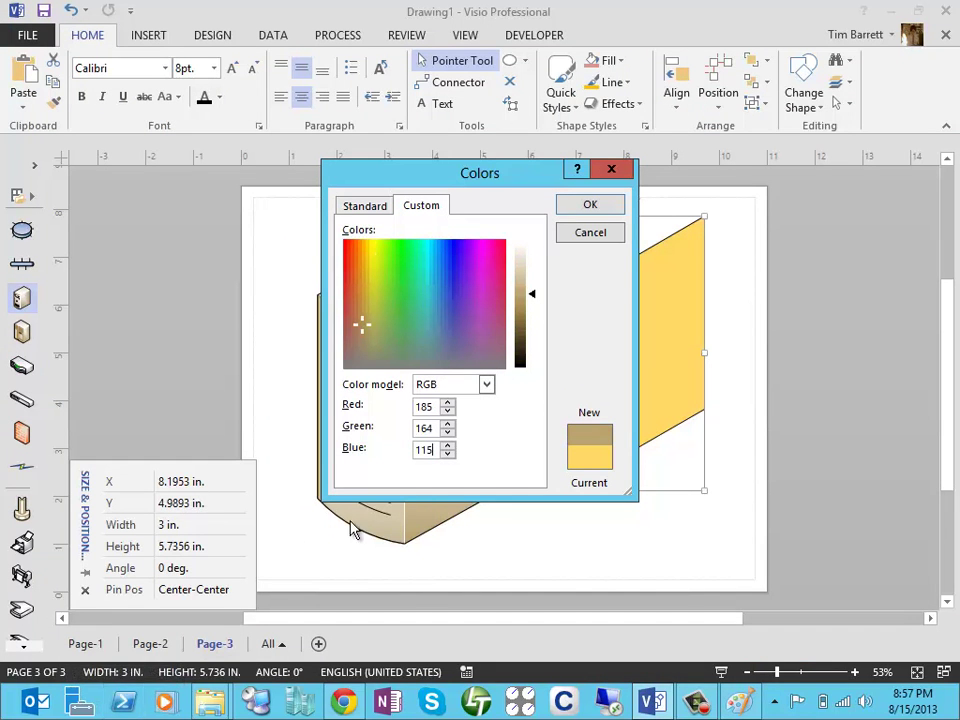
left_click(582, 208)
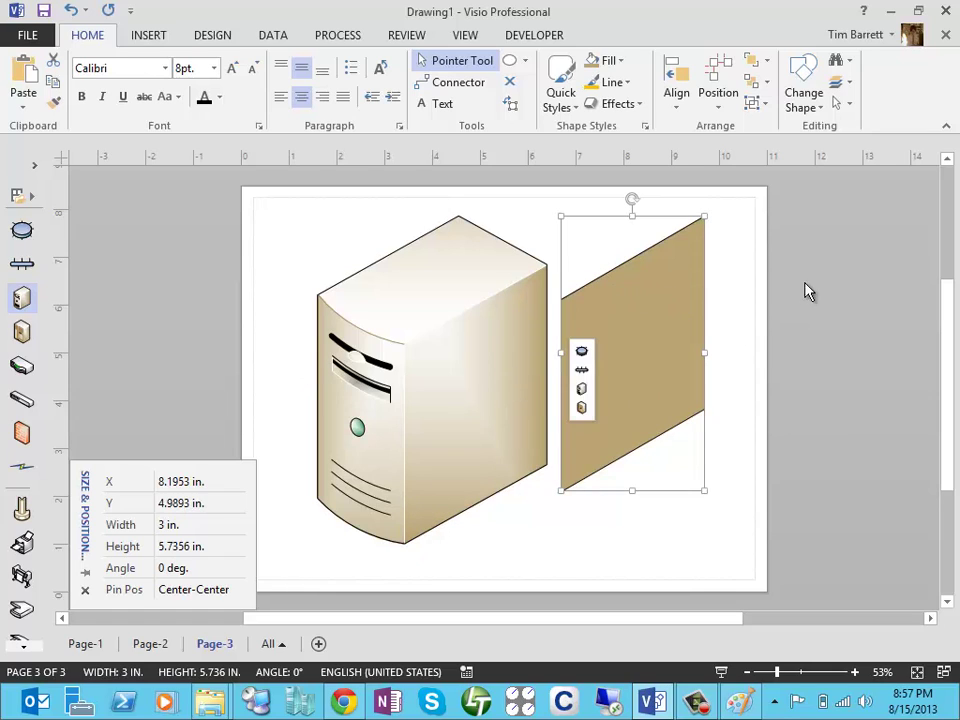
Step: Change the parallelogram to a gradient fill and shift its two inner gradient stops toward the middle, one of them to 60%
left_click(618, 61)
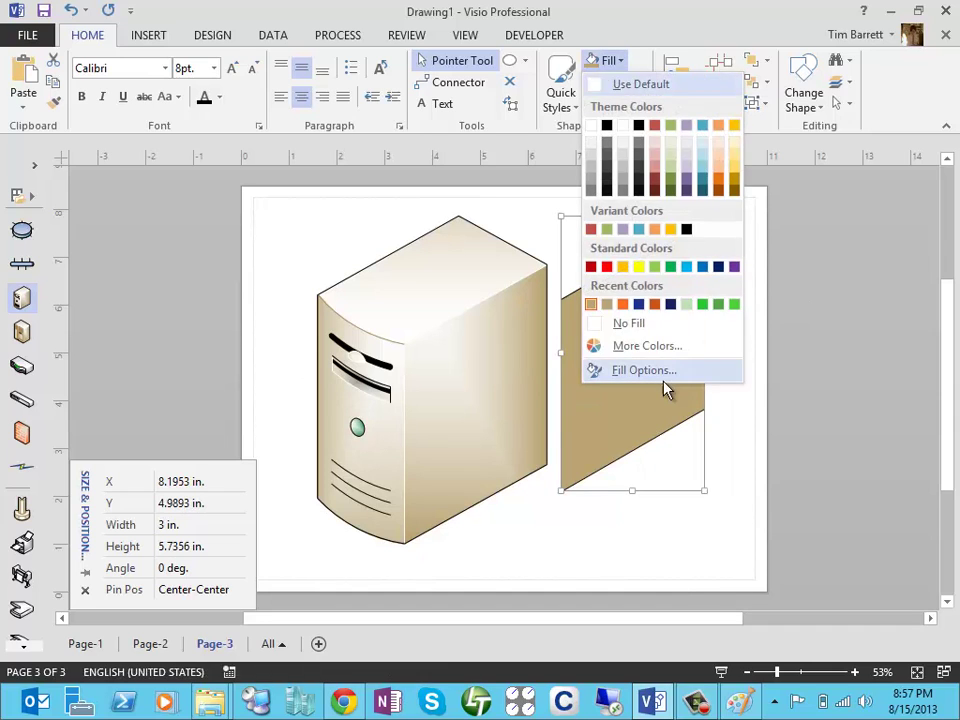
left_click(664, 380)
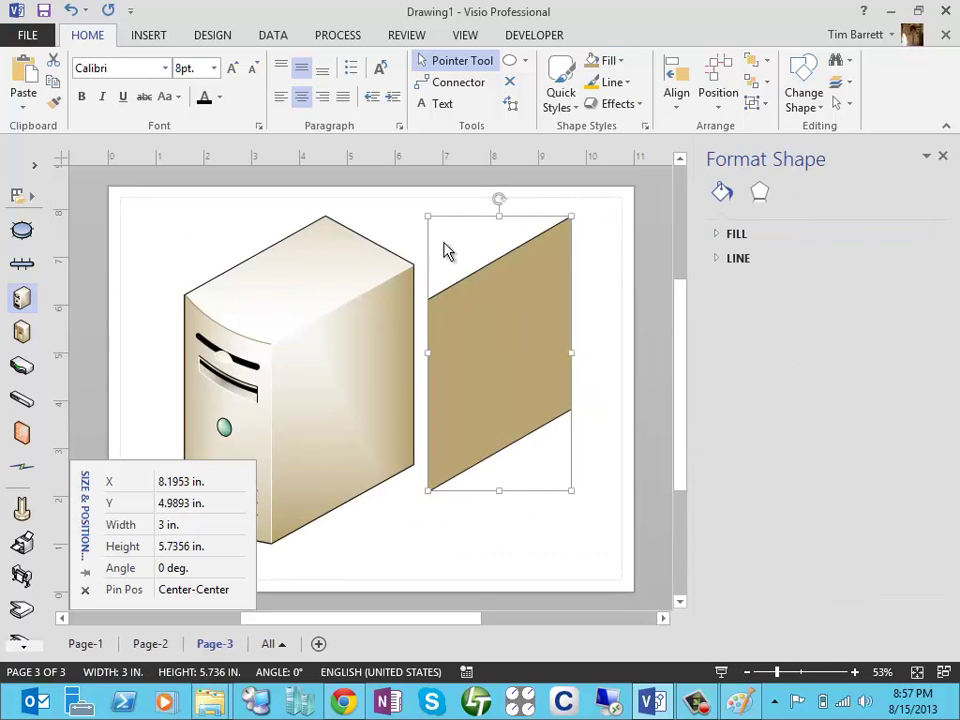
left_click(716, 235)
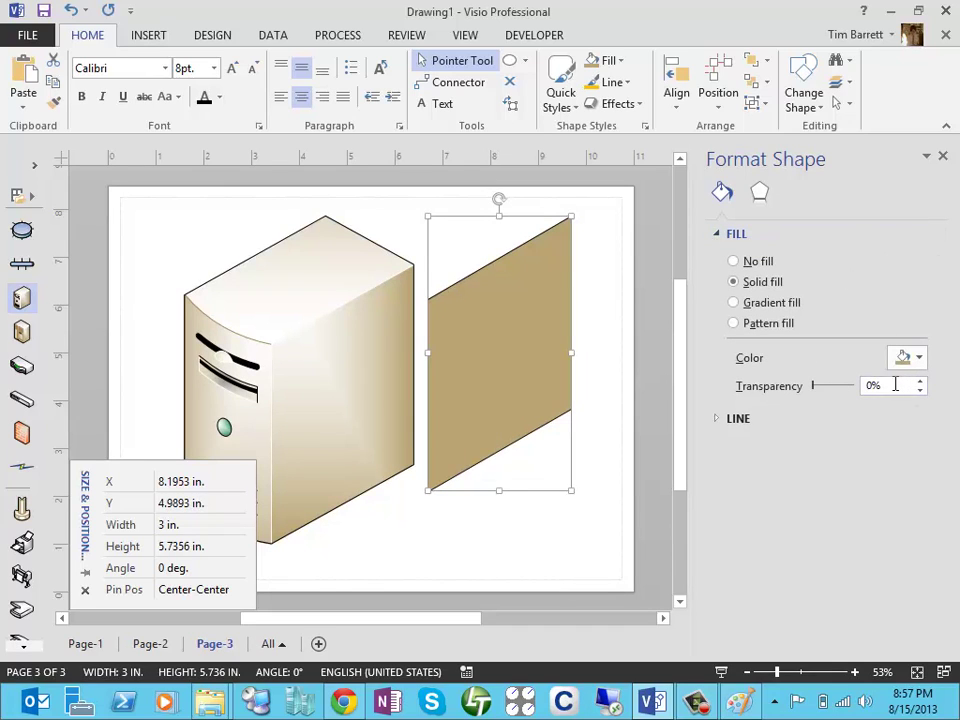
left_click(738, 303)
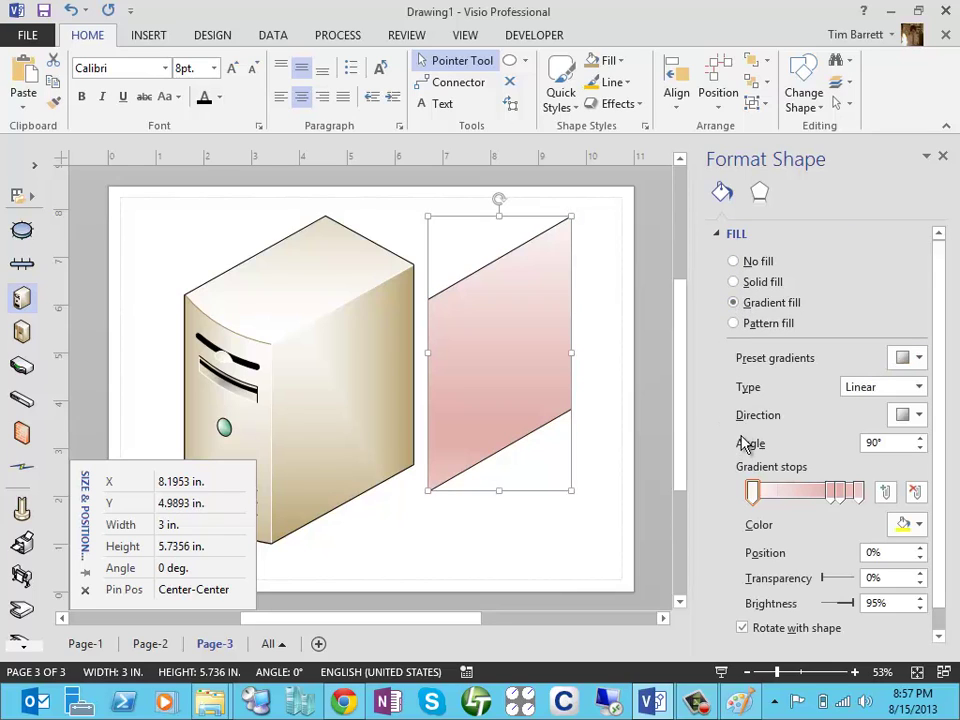
left_click(828, 492)
mouse_move(815, 498)
left_mouse_down()
mouse_move(799, 493)
mouse_move(840, 493)
mouse_move(820, 495)
left_mouse_up()
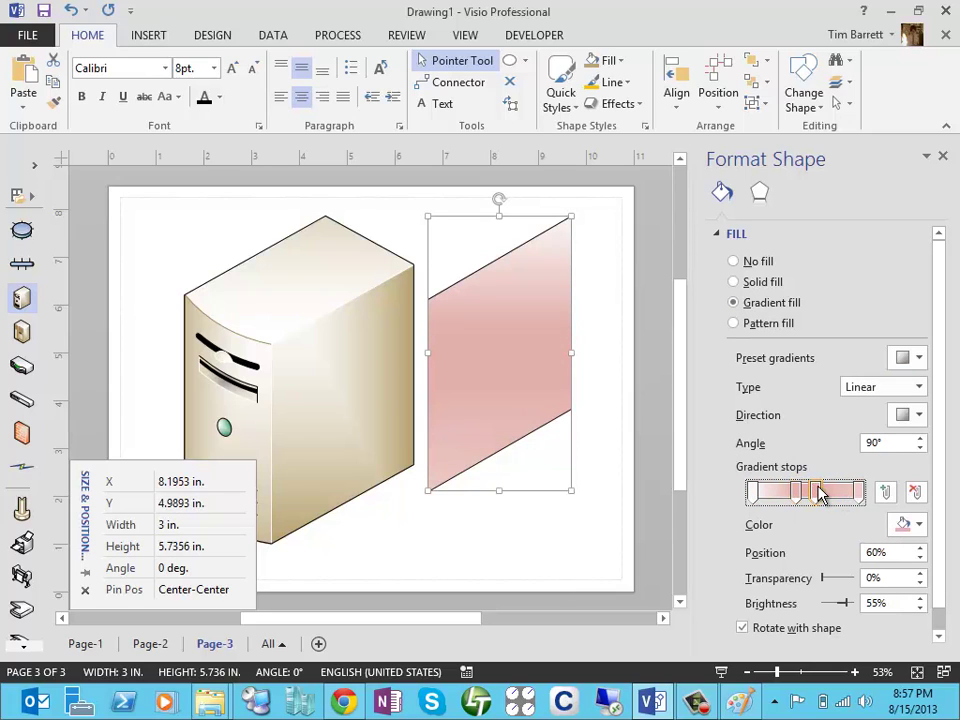
Step: Apply the light green preset gradient to the parallelogram and remove its inner gradient stops, keeping only the two end stops
left_click(919, 362)
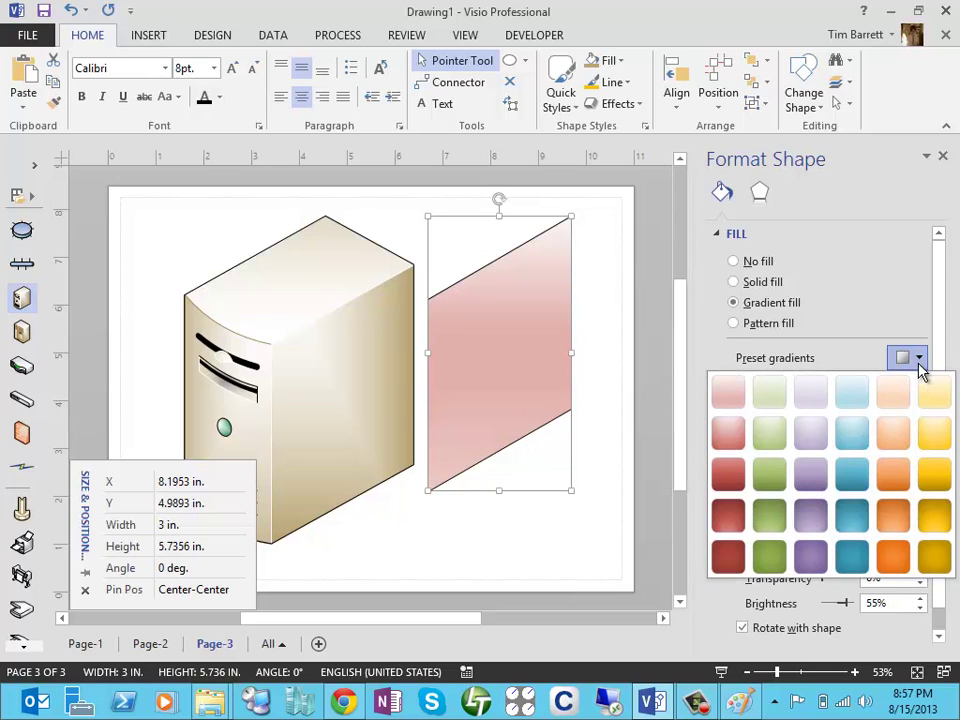
left_click(776, 403)
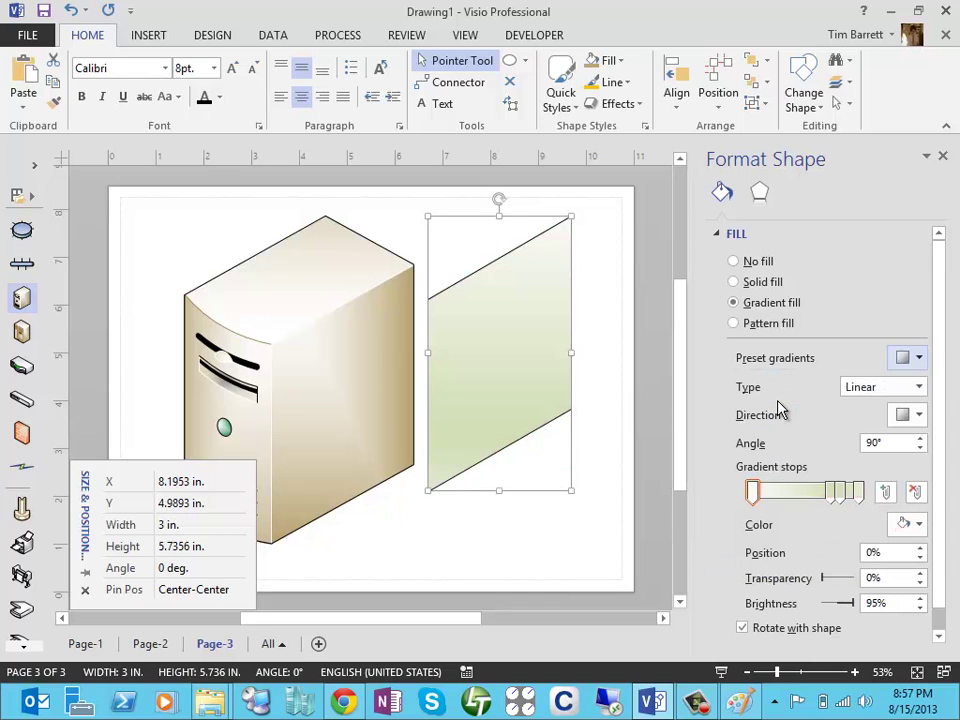
left_click(843, 495)
left_click_drag(846, 497, 835, 497)
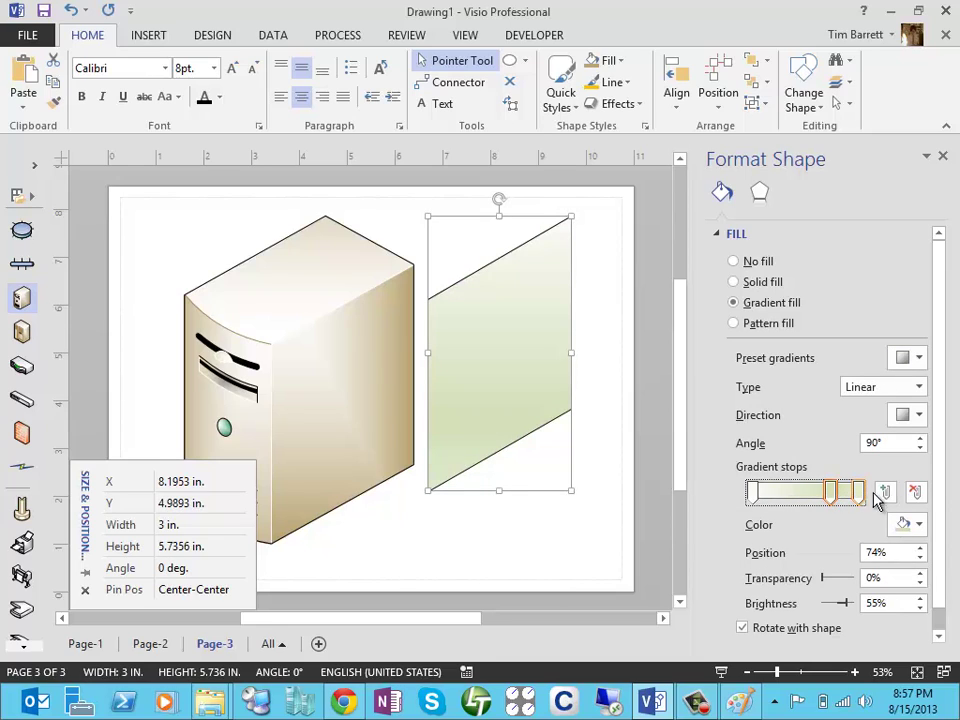
left_click(915, 492)
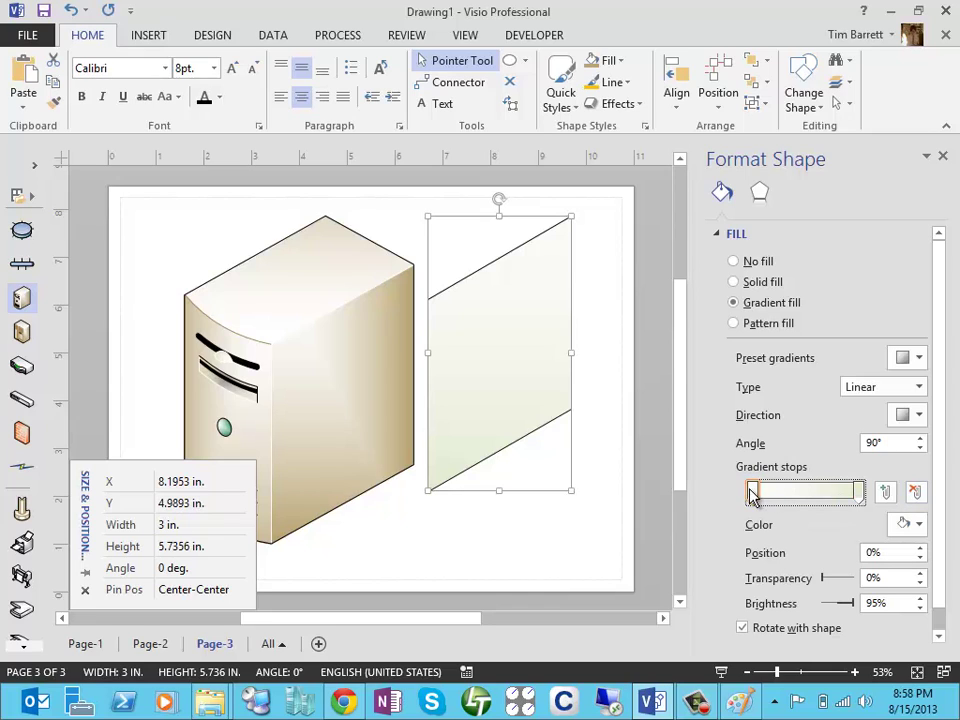
Step: Color the gradient's first stop black and its last stop the recent tan, and set a diagonal linear direction of 45°
left_click(918, 524)
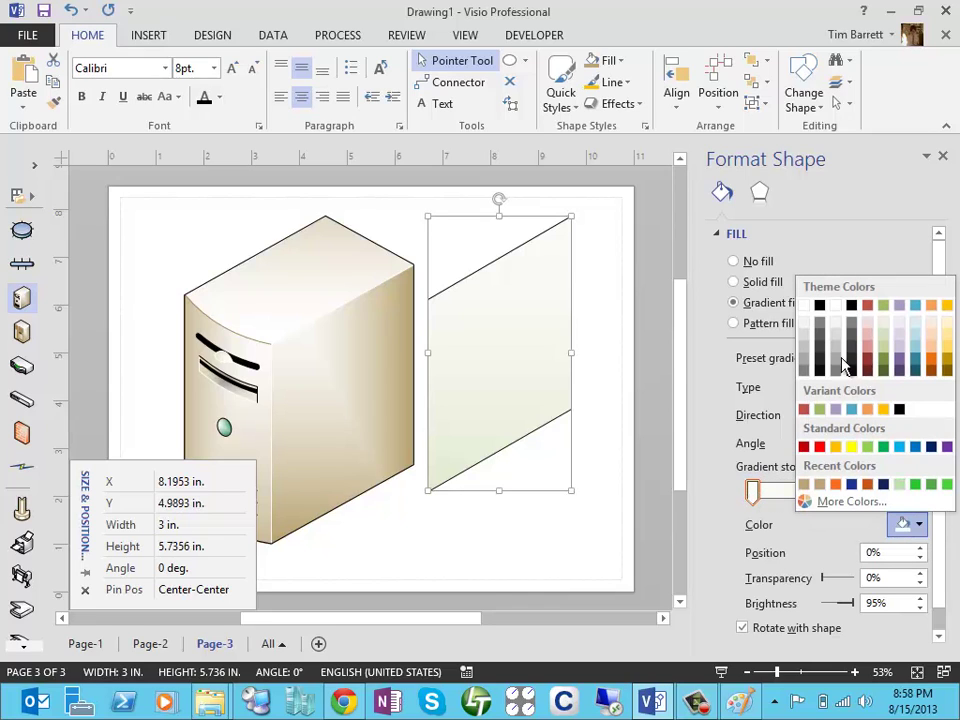
left_click(819, 305)
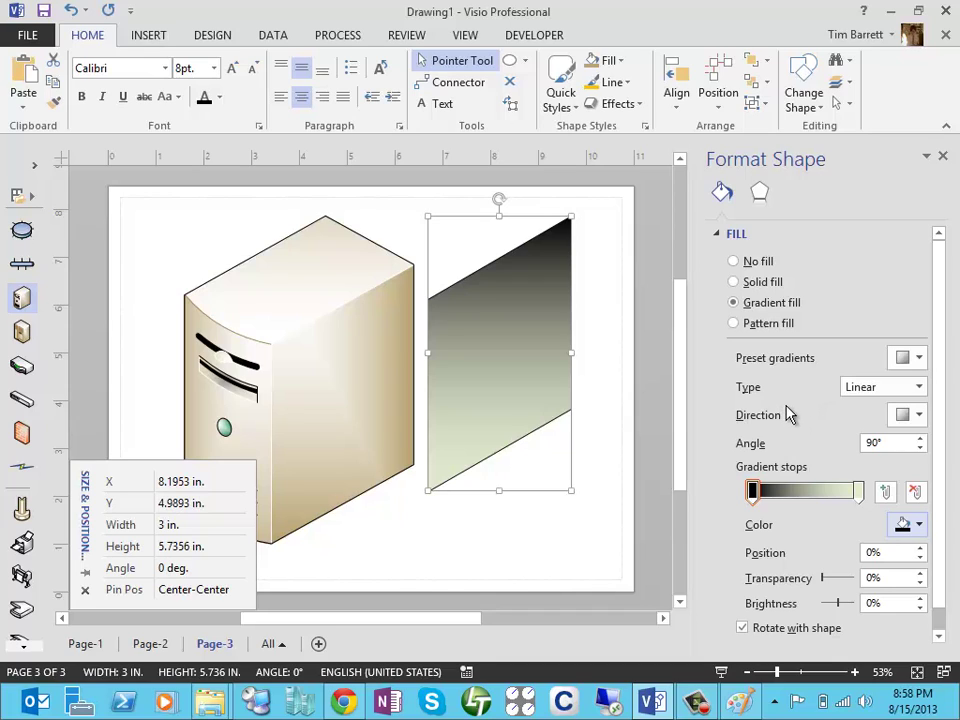
left_click(859, 492)
left_click(918, 525)
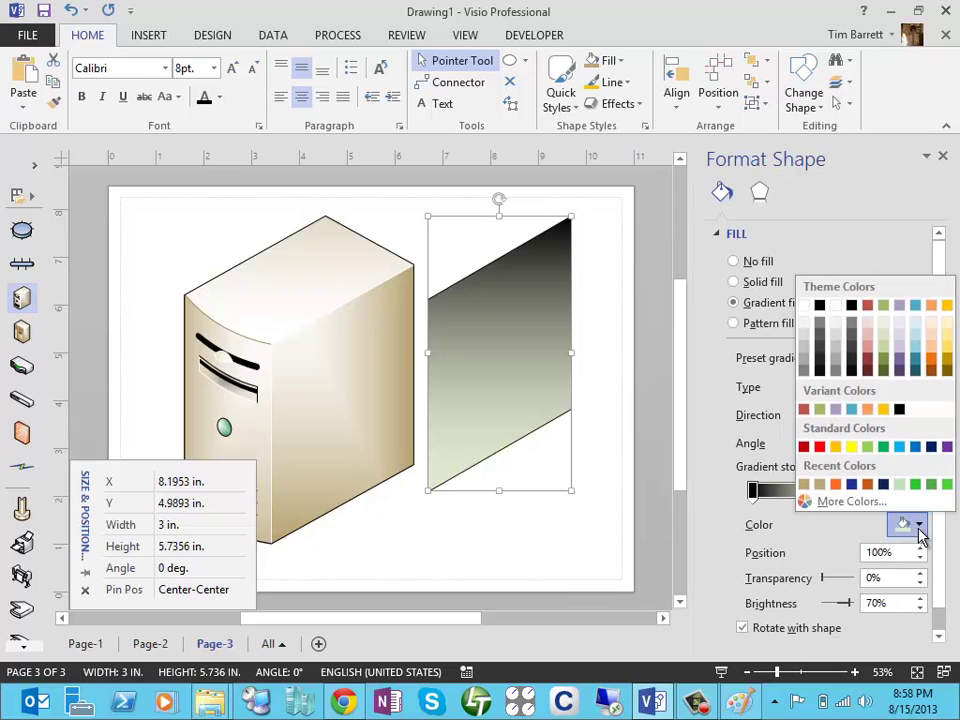
left_click(804, 486)
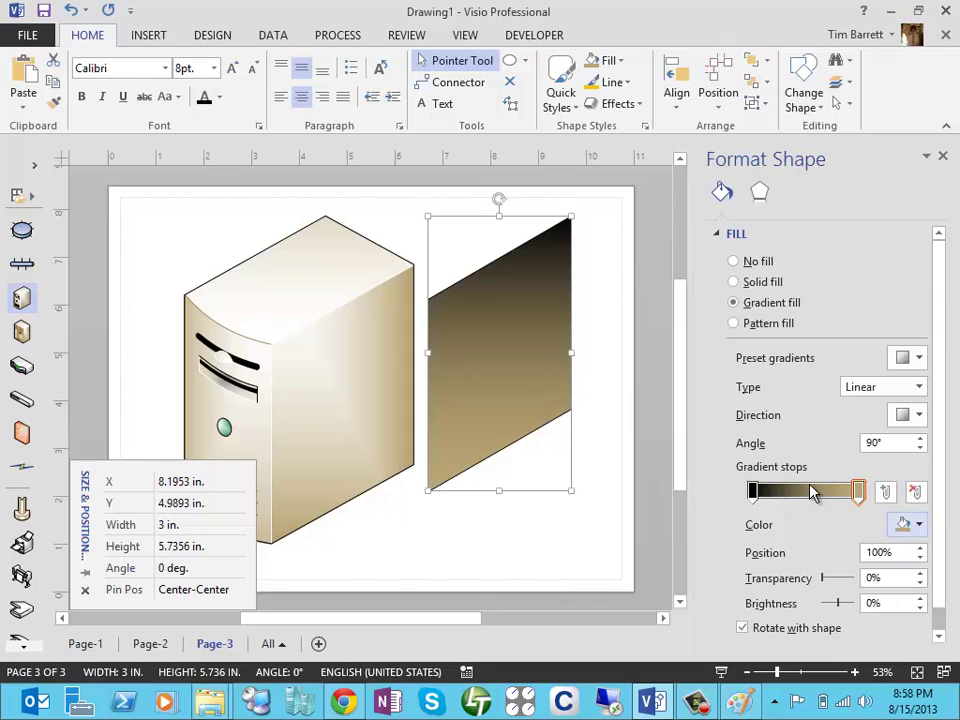
left_click(921, 418)
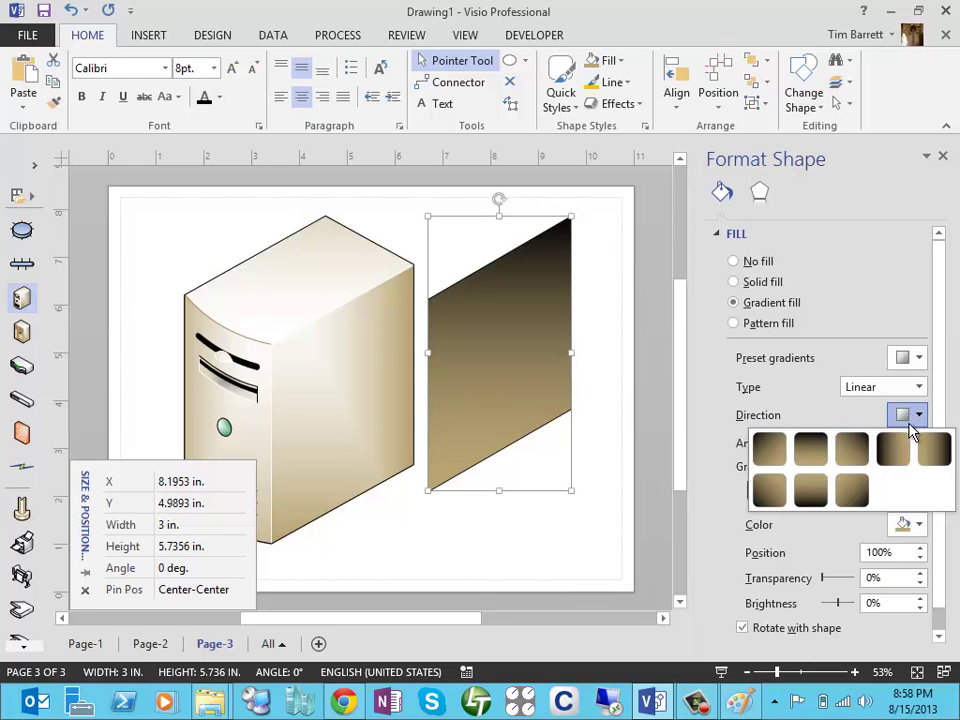
left_click(784, 454)
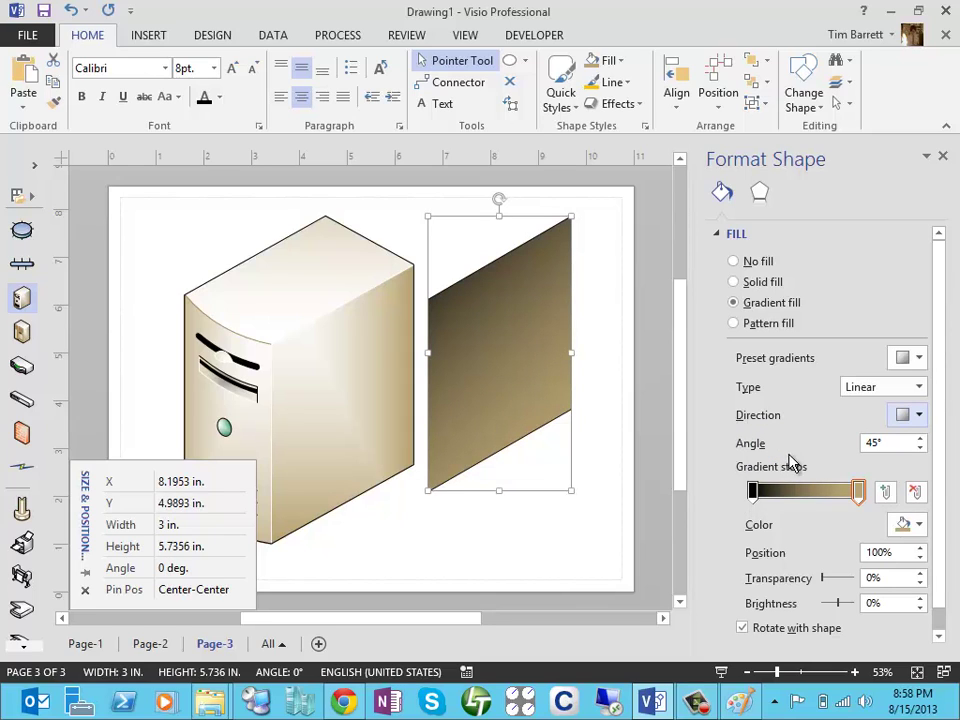
Step: Change the gradient's black stop to white, move the tan stop to 80%, and deselect the parallelogram
left_click(753, 490)
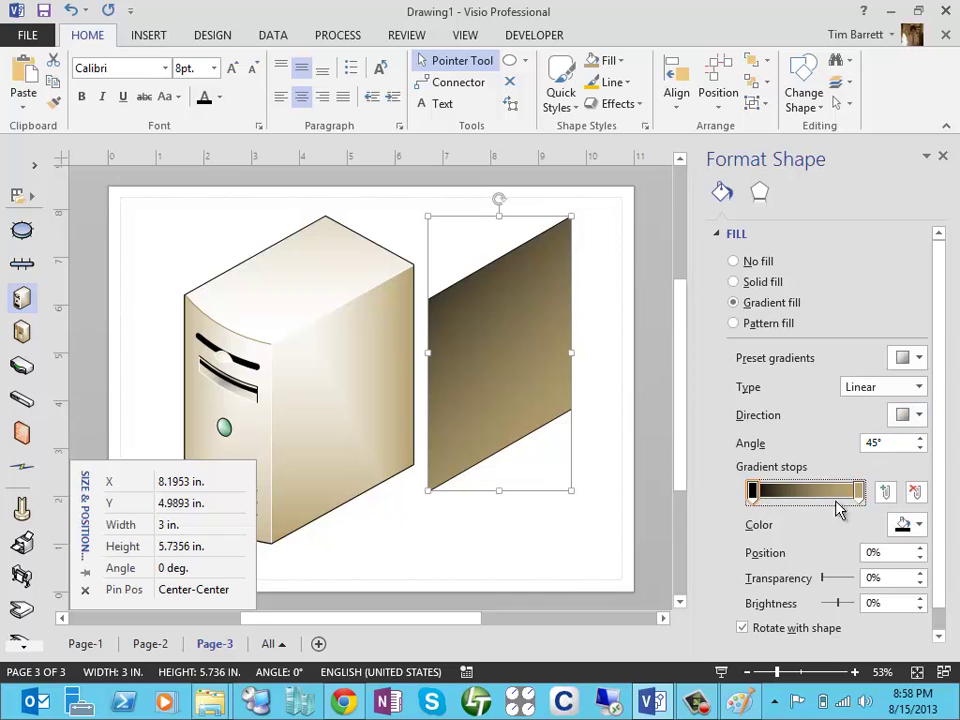
left_click(920, 525)
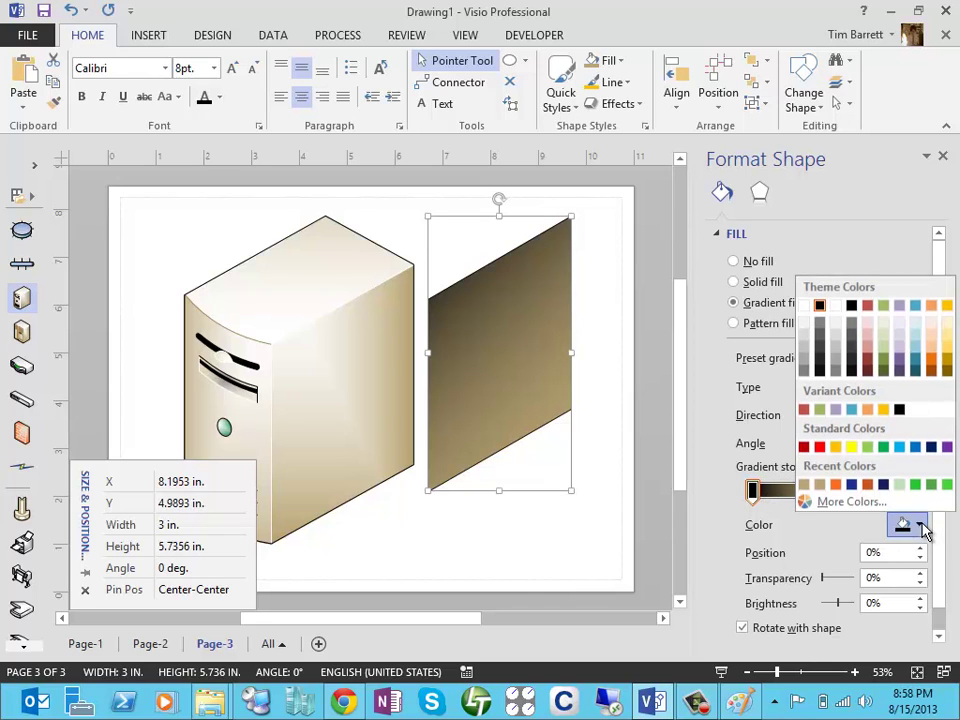
left_click(805, 306)
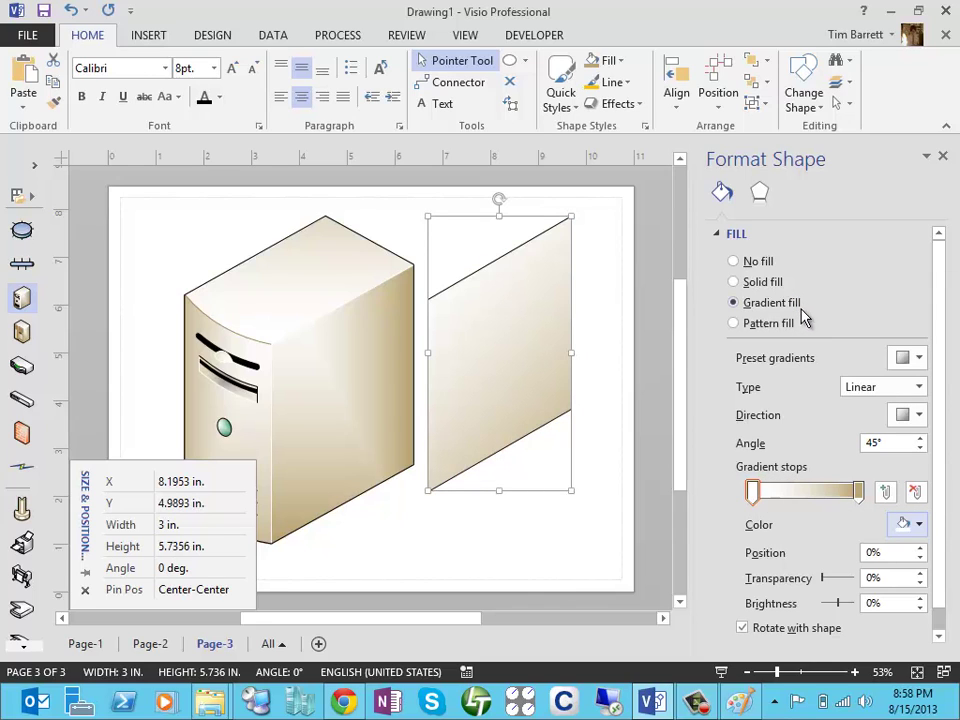
left_click_drag(857, 491, 829, 490)
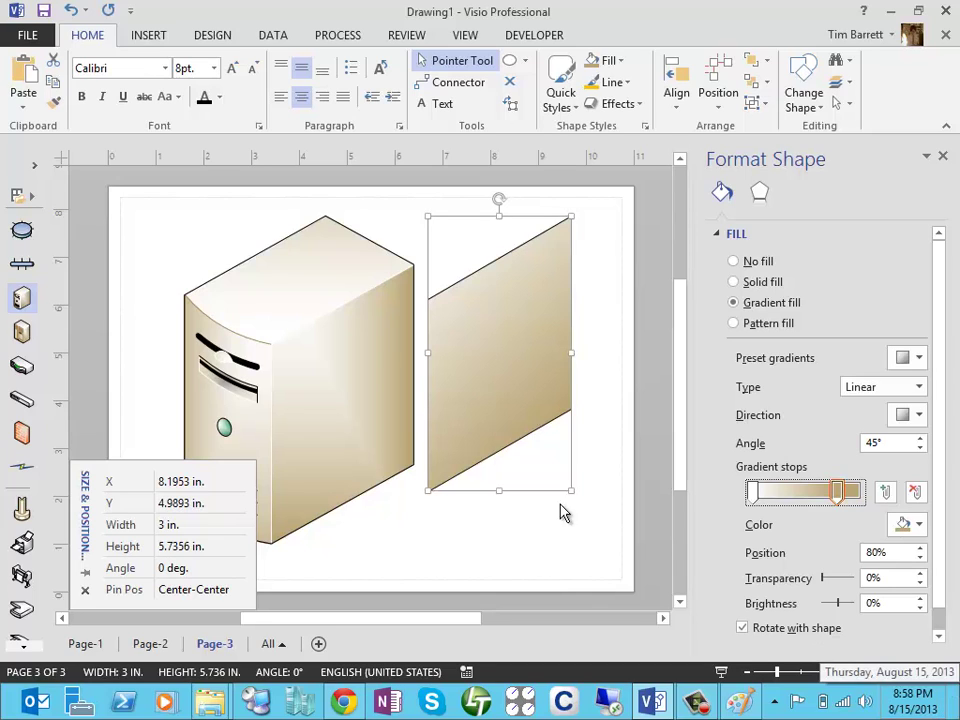
left_click(591, 362)
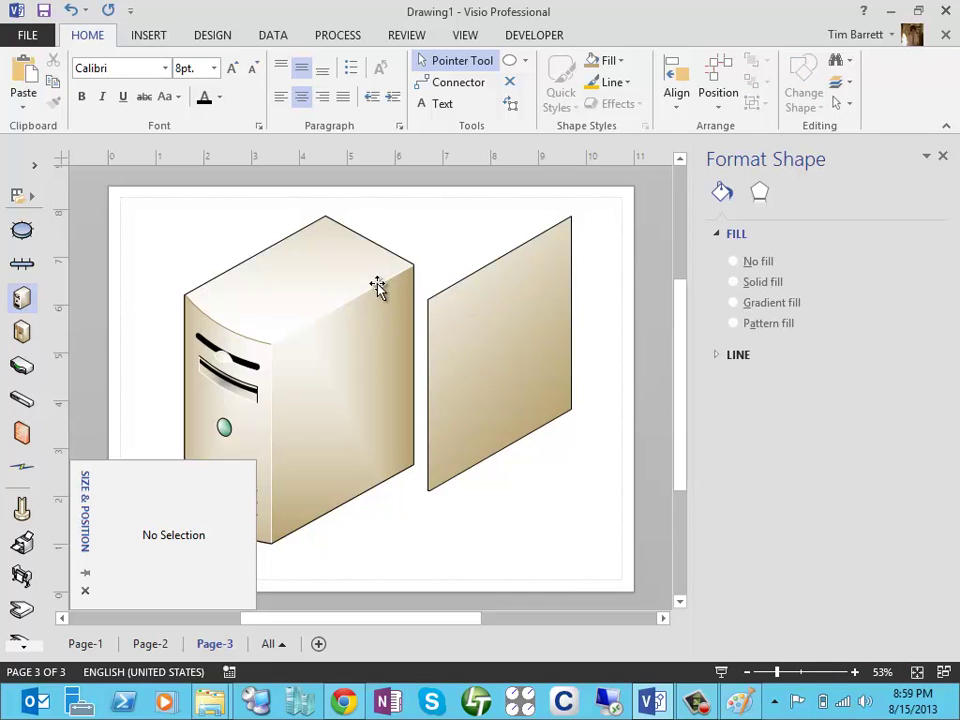
Step: Remove the outline from the gradient-filled parallelogram beside the server and deselect it
left_click(521, 258)
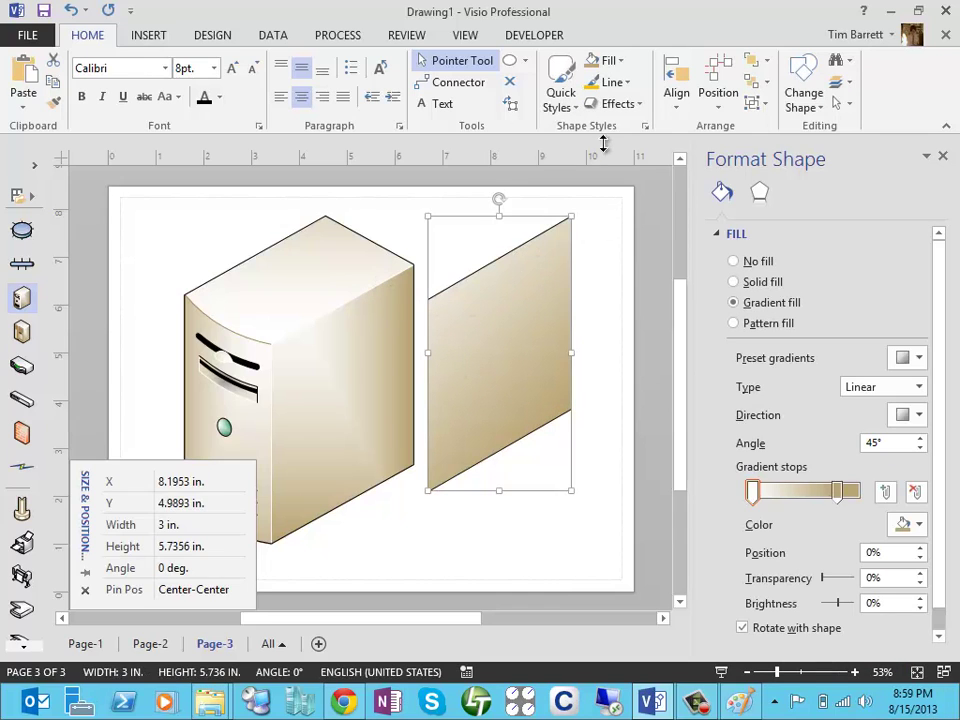
left_click(626, 83)
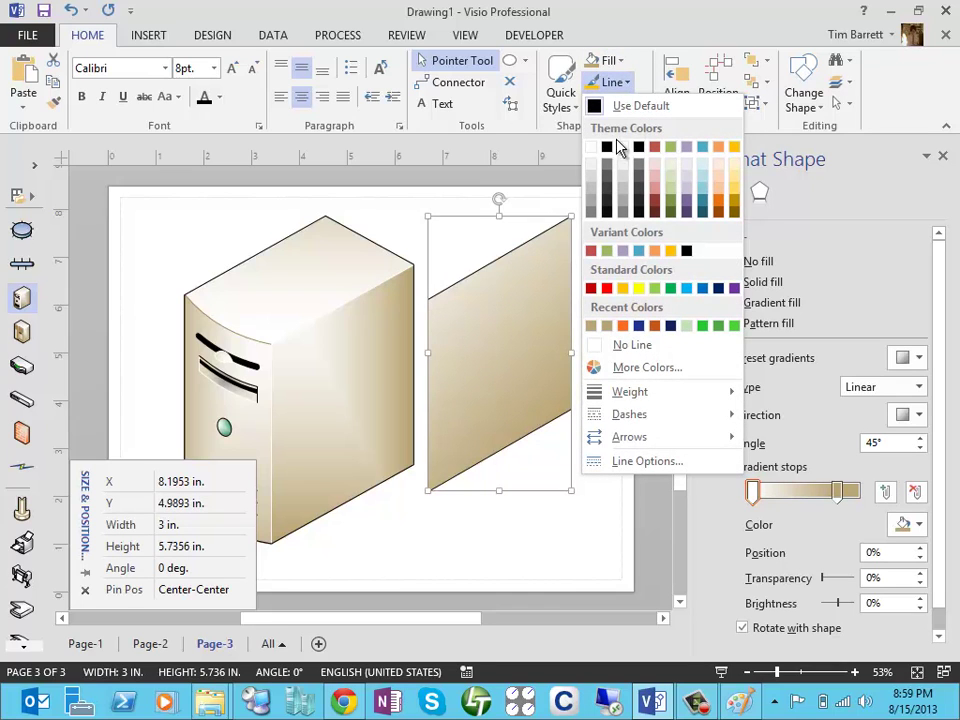
key("Escape")
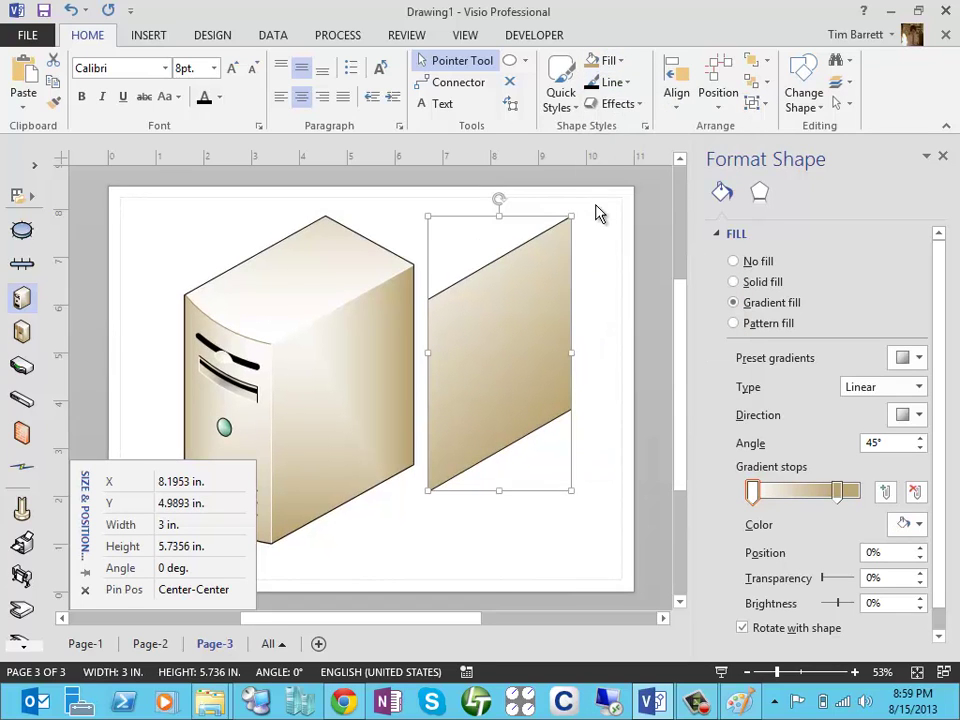
left_click(615, 81)
left_click(610, 344)
left_click(553, 587)
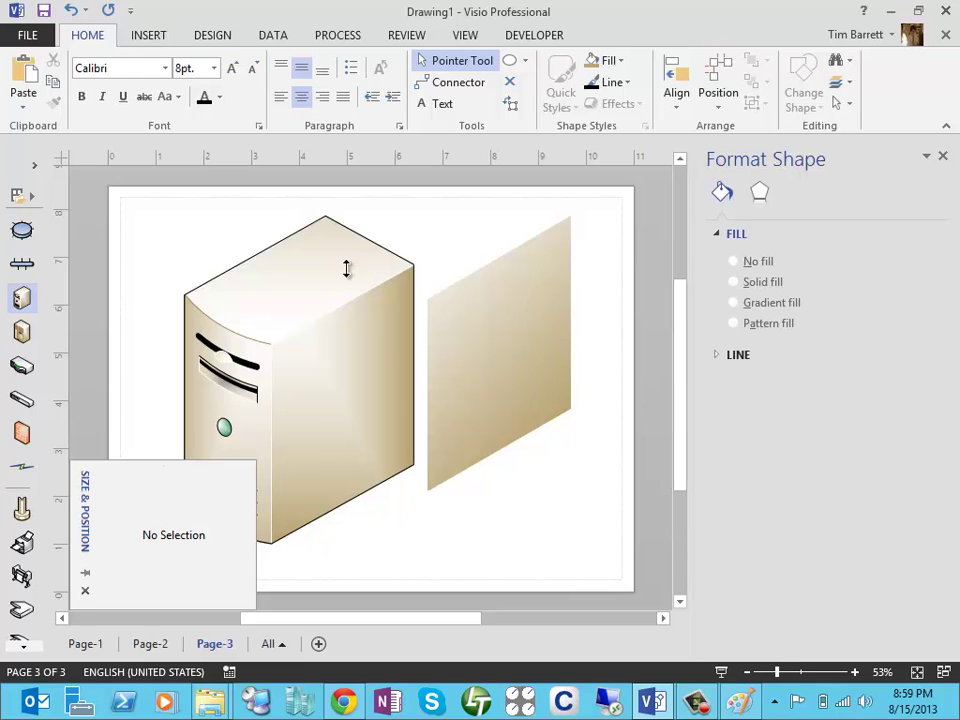
Step: Draw a freeform curve about 1.16 in. long along the upper drive slot on the server's front
left_click(524, 61)
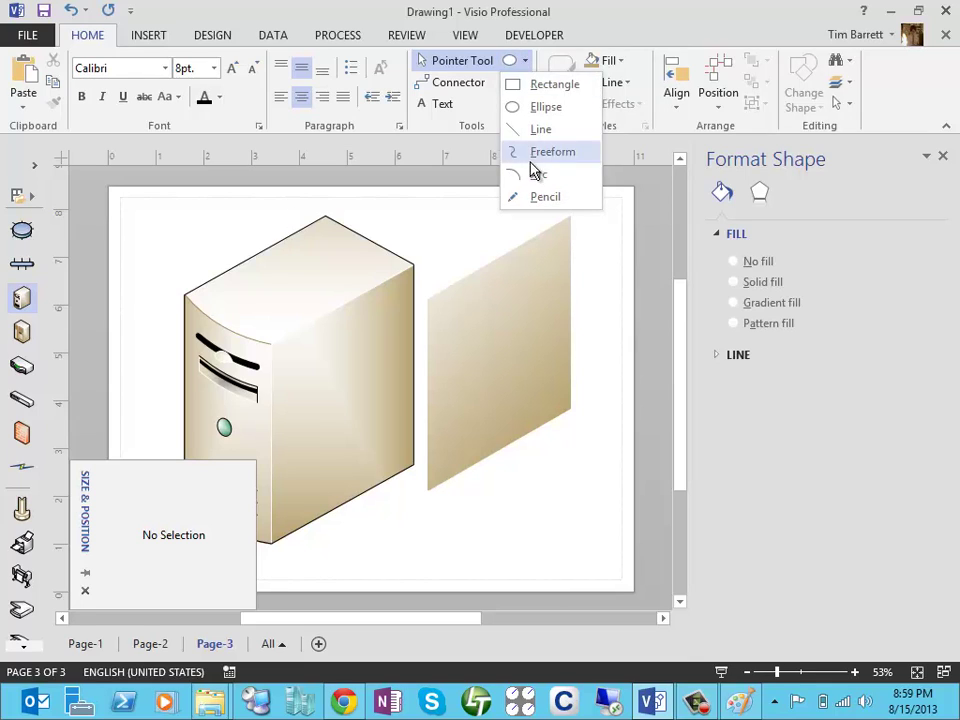
left_click(522, 155)
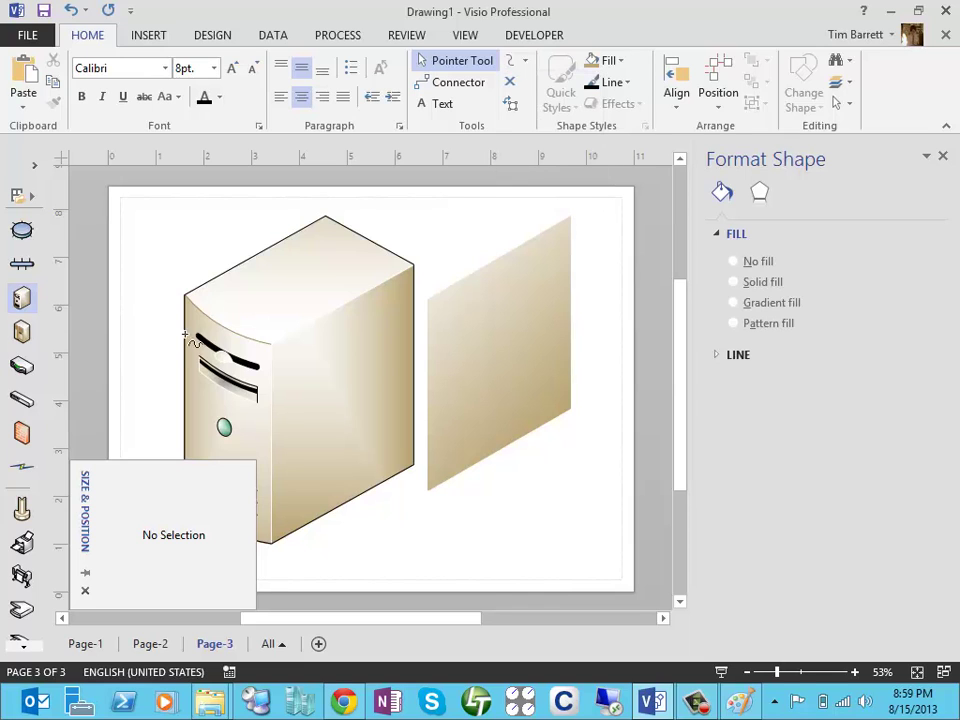
left_click_drag(254, 362, 258, 360)
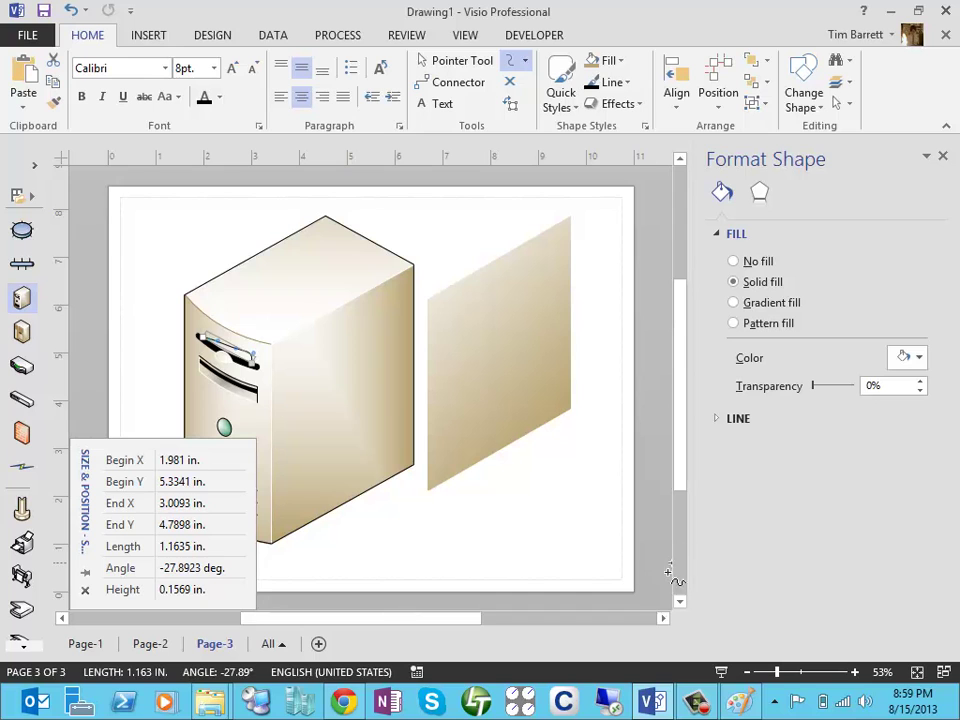
Step: Switch to Chrome and search Google for "computer power cord" in place of the previous query
left_click(343, 702)
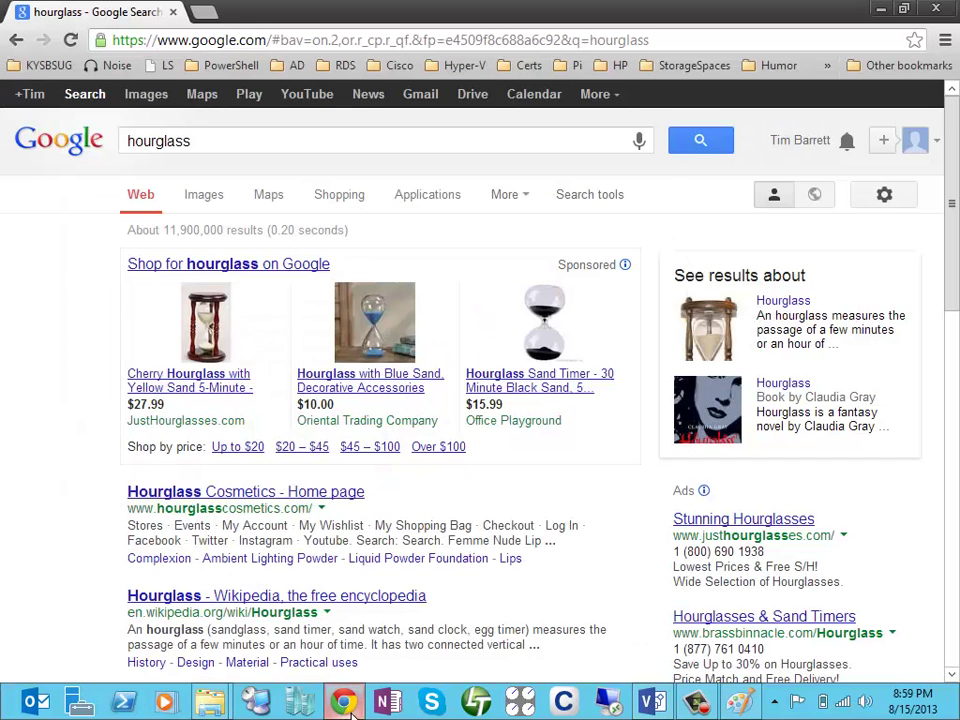
left_click(193, 141)
mouse_move(2, 717)
key("BackSpace")
key("BackSpace")
key("BackSpace")
key("BackSpace")
key("BackSpace")
key("BackSpace")
key("BackSpace")
key("BackSpace")
key("BackSpace")
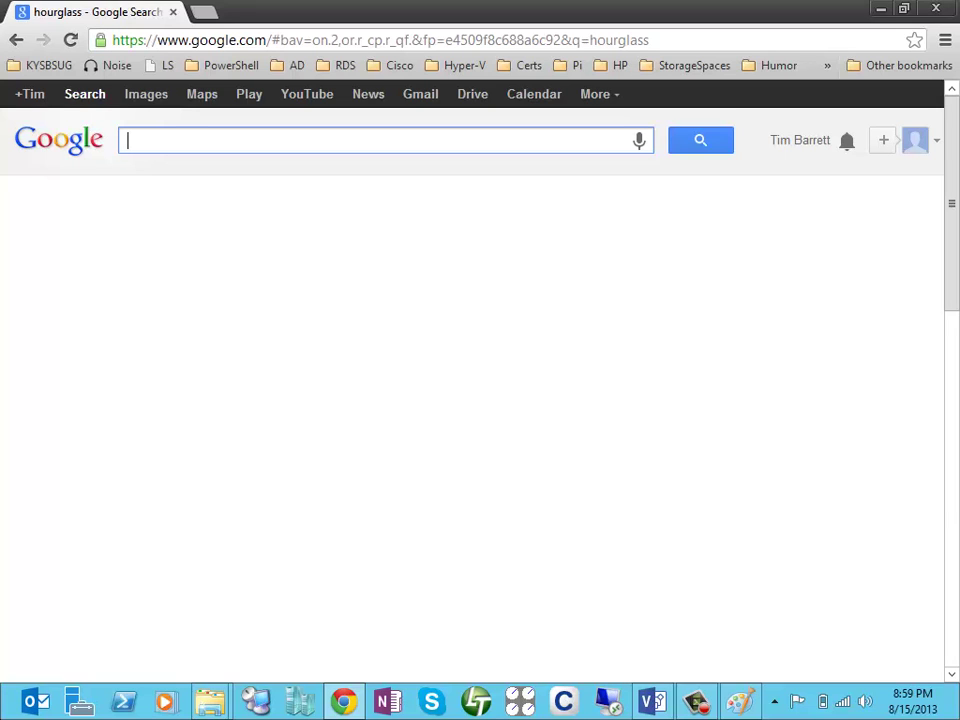
type("computer power")
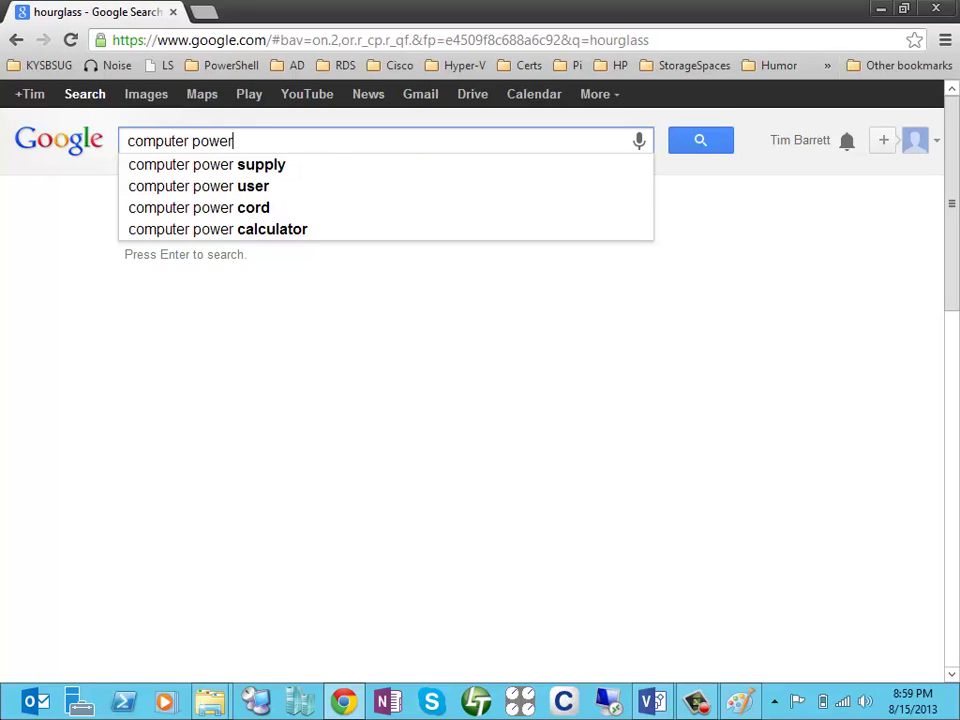
type(" cord")
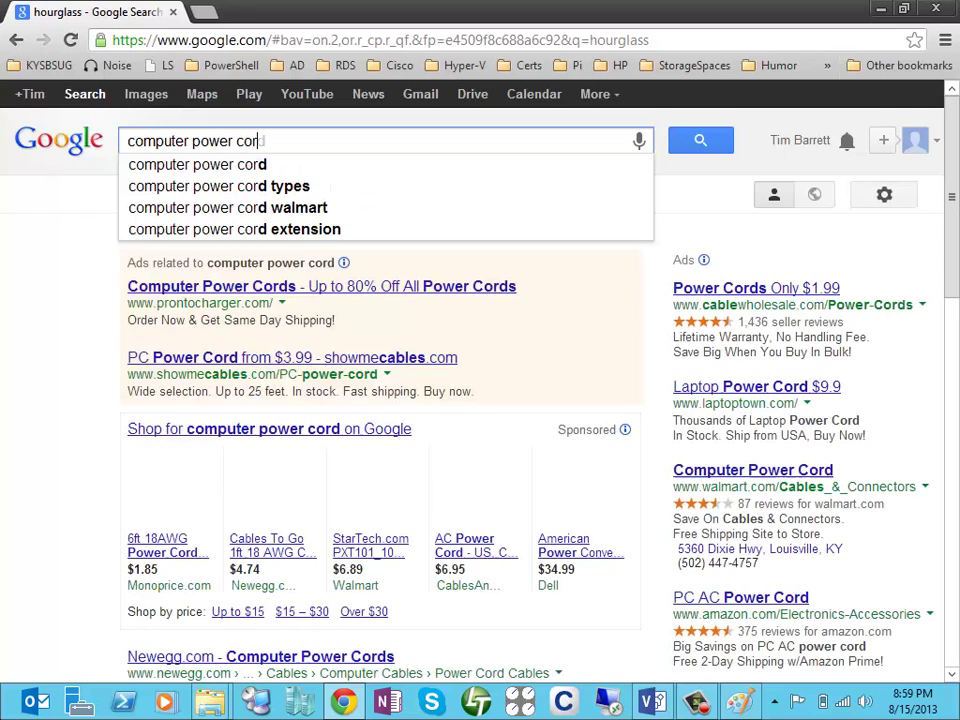
key("Return")
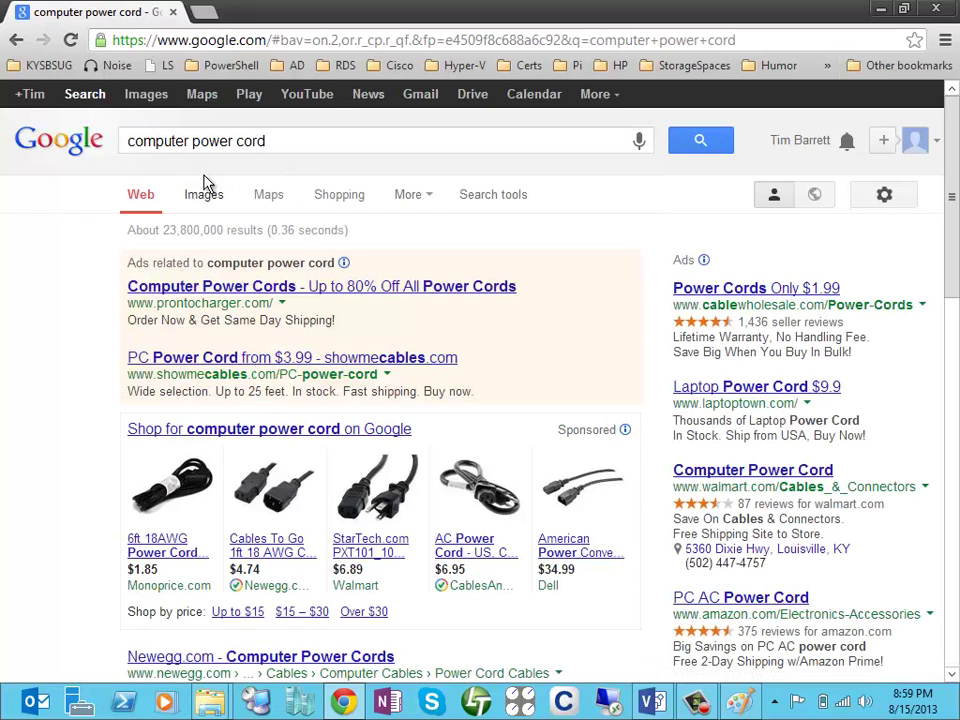
Step: From the image results, open the original picture of the coiled black power cord with both plugs and copy it
left_click(204, 198)
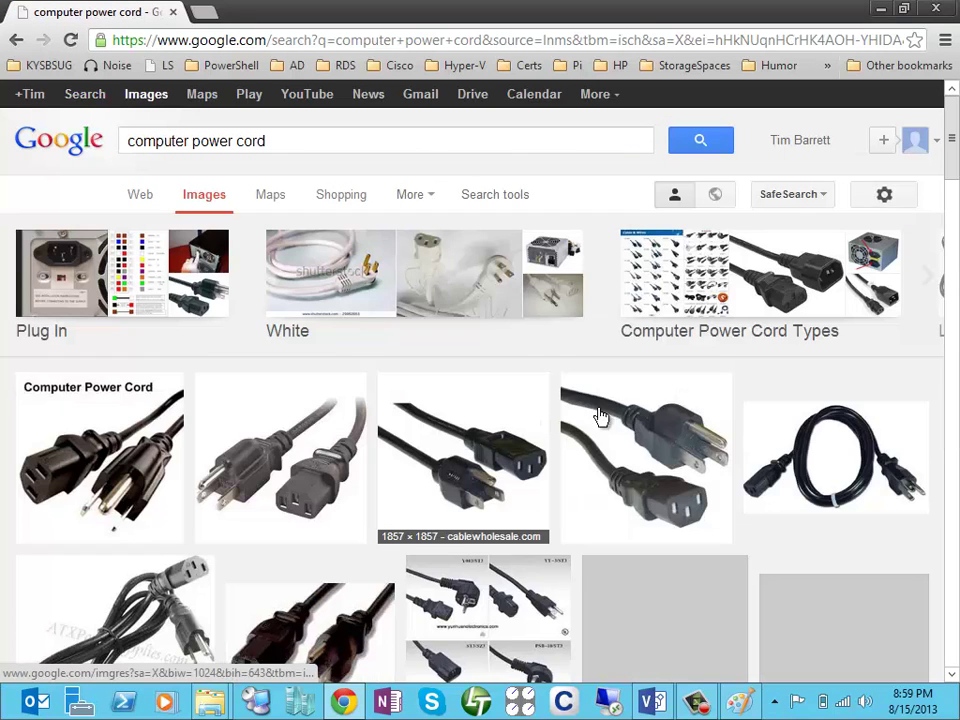
left_click(858, 443)
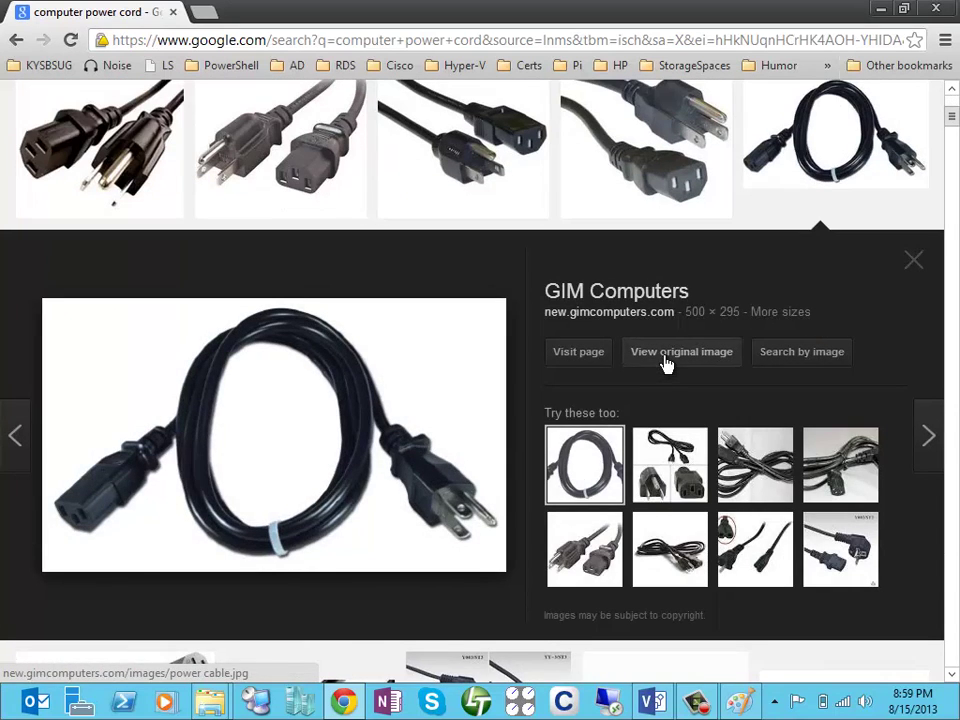
left_click(667, 355)
right_click(314, 255)
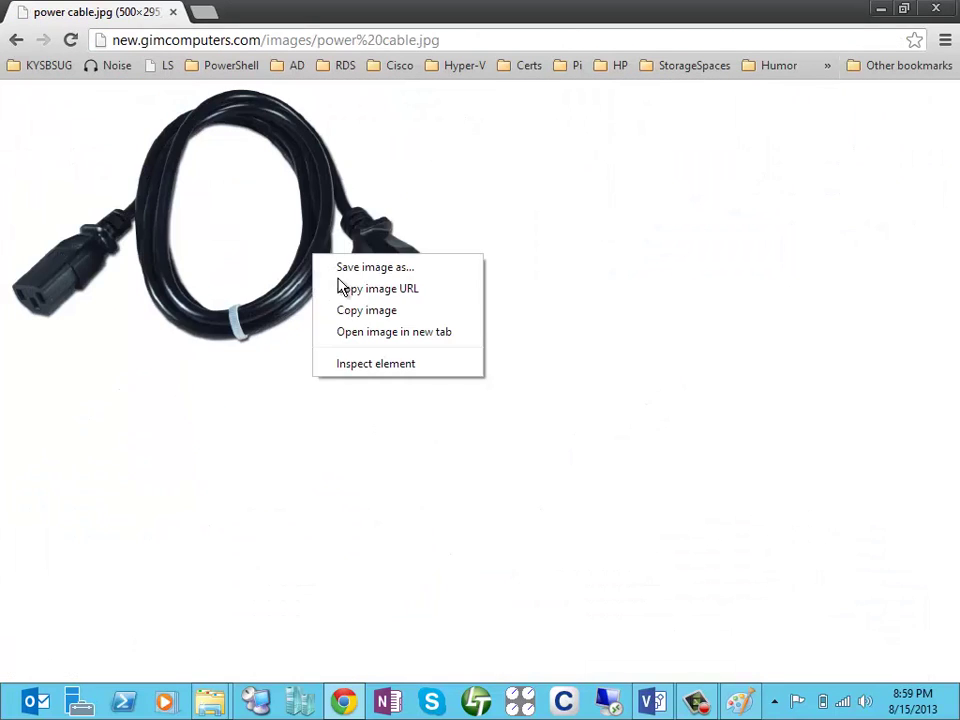
left_click(367, 313)
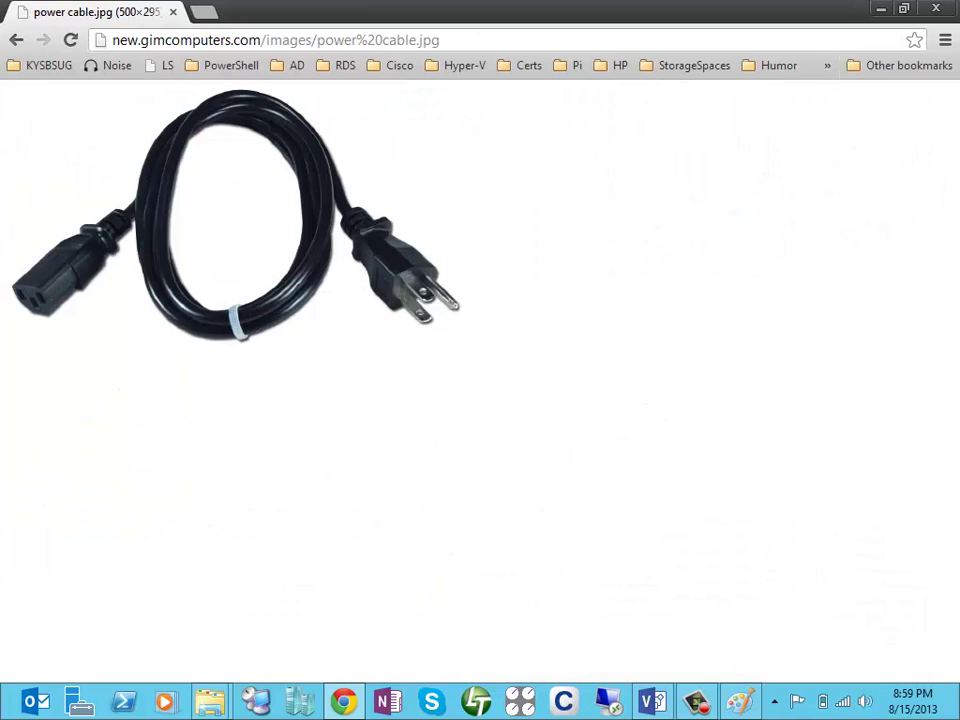
Step: Return to Visio, add a new page, and draw a rectangle about 6.8 by 3.2 in. filled with the recent tan
left_click(655, 703)
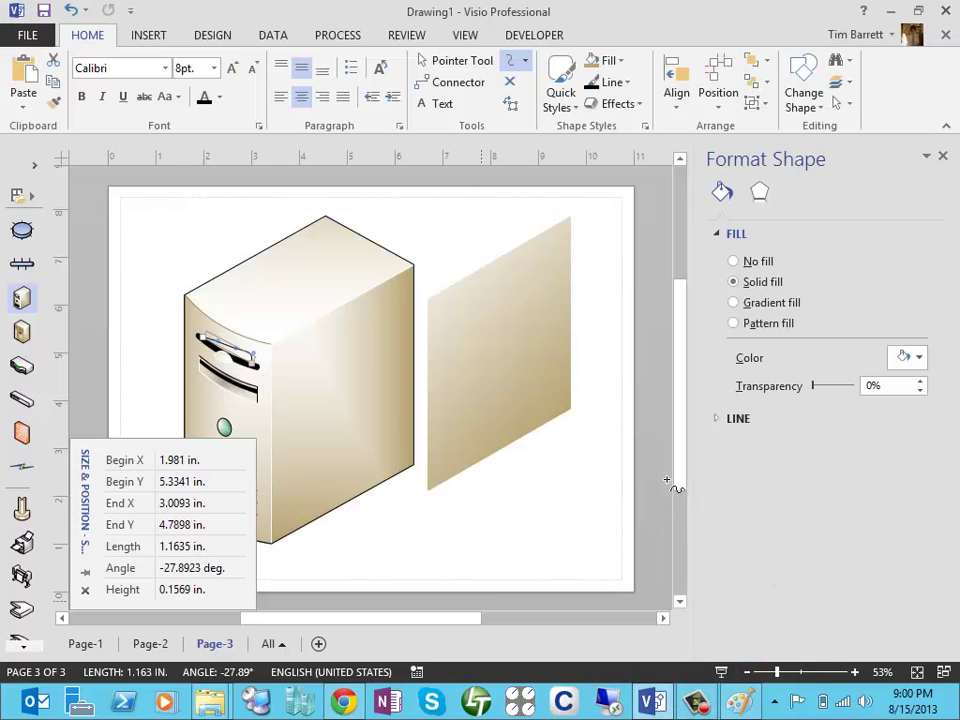
left_click(318, 643)
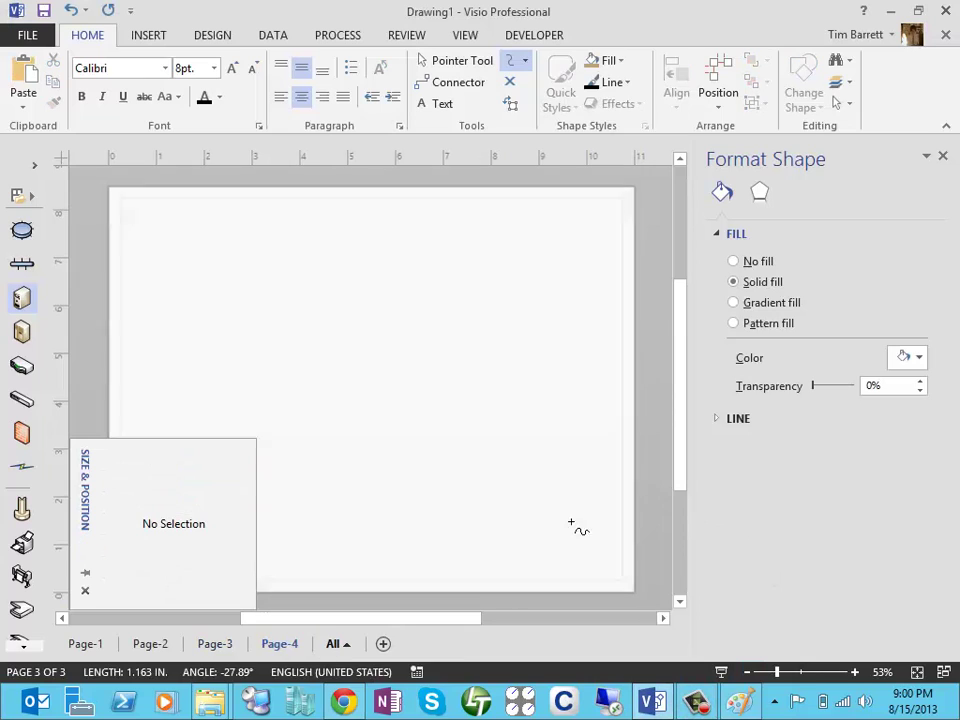
left_click(522, 62)
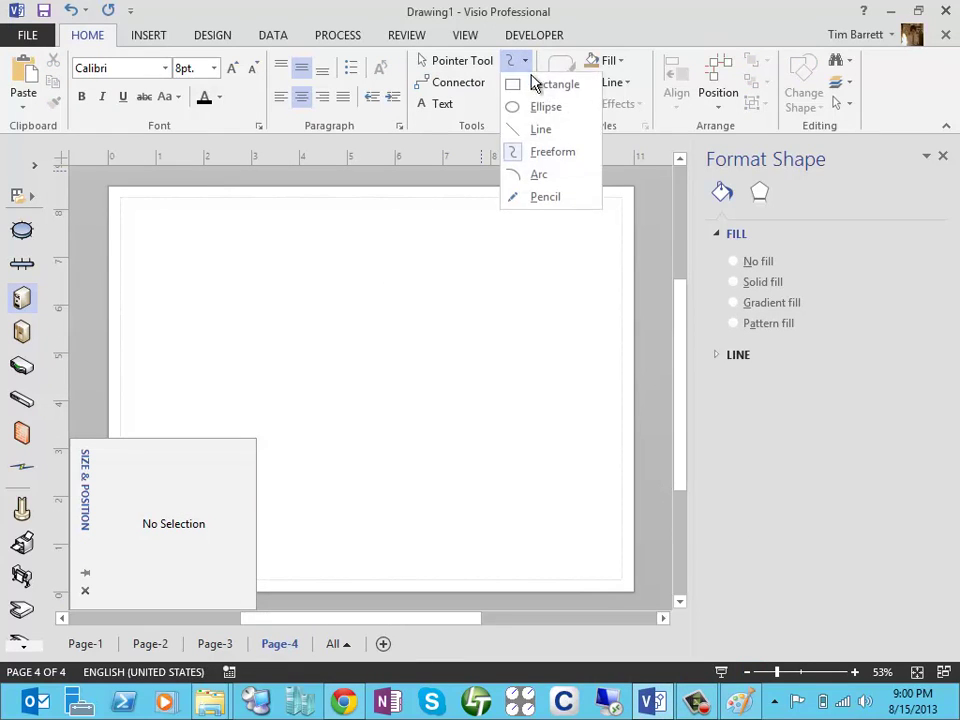
left_click(532, 81)
left_click_drag(213, 267, 538, 419)
left_click(612, 61)
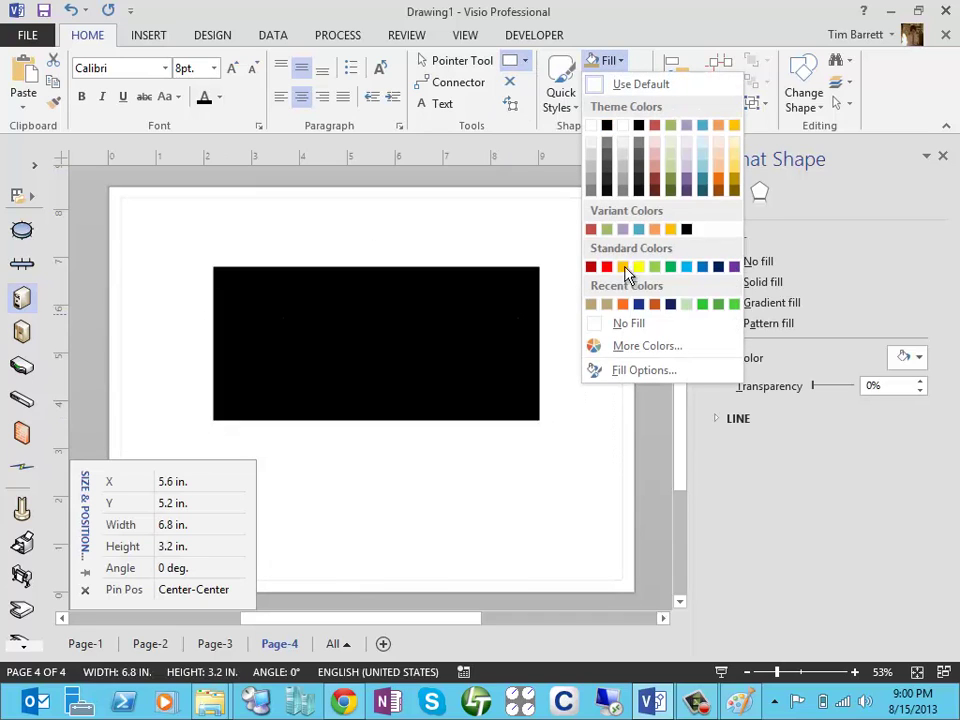
left_click(529, 465)
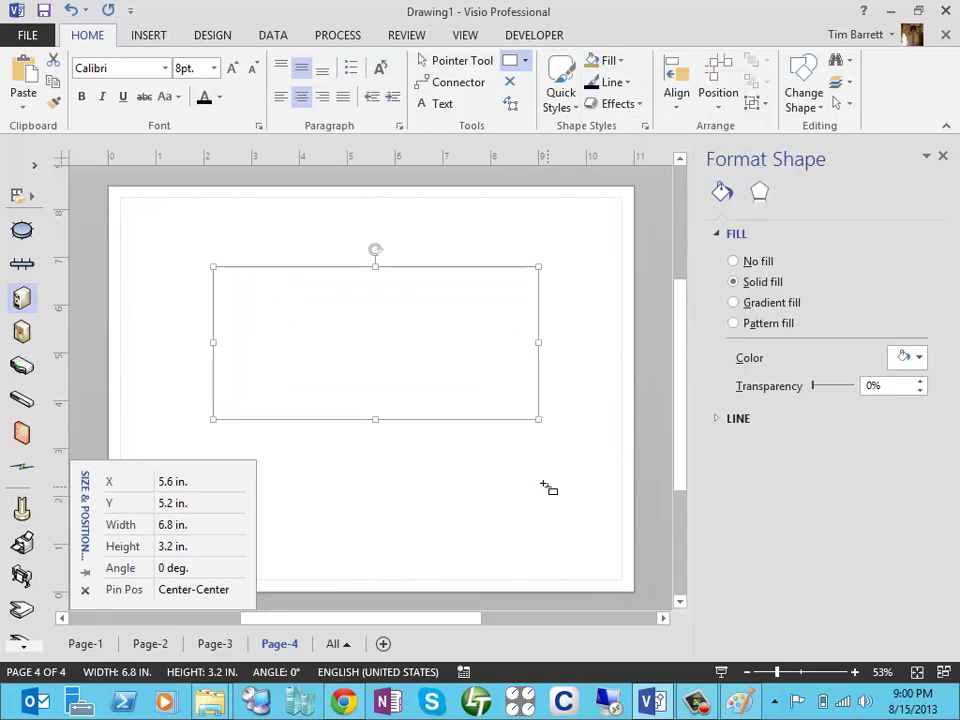
left_click(592, 60)
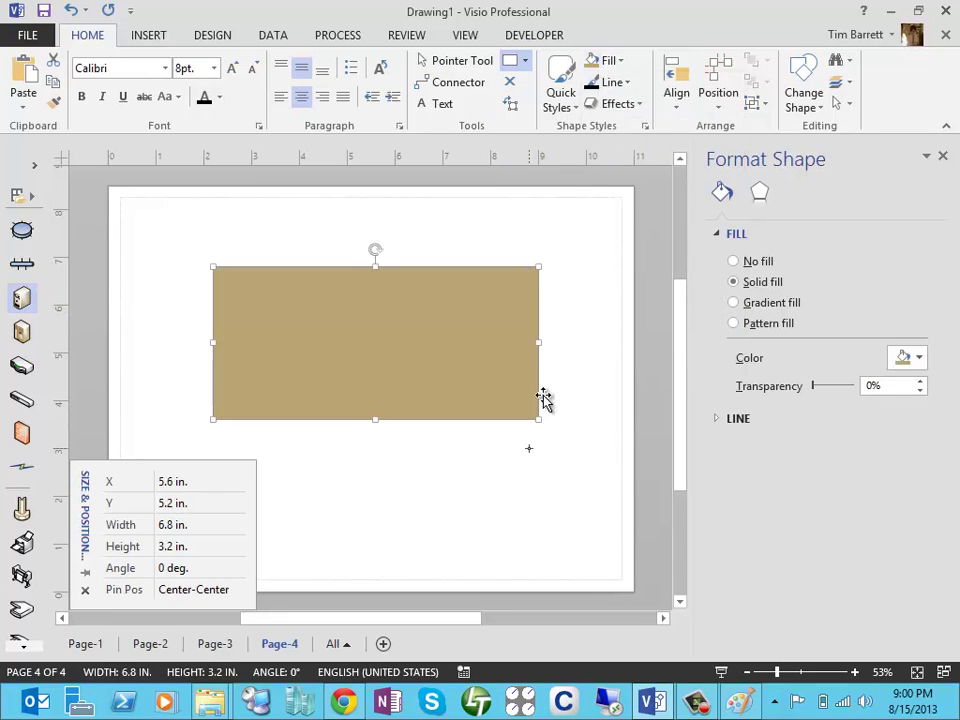
Step: Paste the copied power cord picture onto the page and move it over the tan rectangle's lower-right corner
left_click(424, 58)
left_click(549, 542)
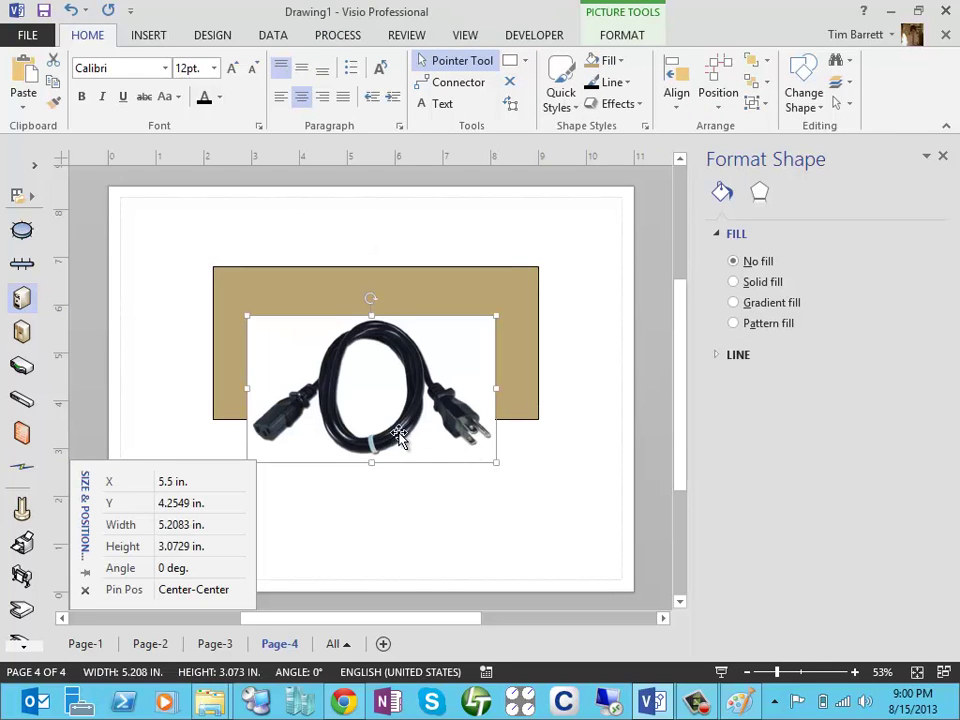
left_click_drag(382, 388, 424, 400)
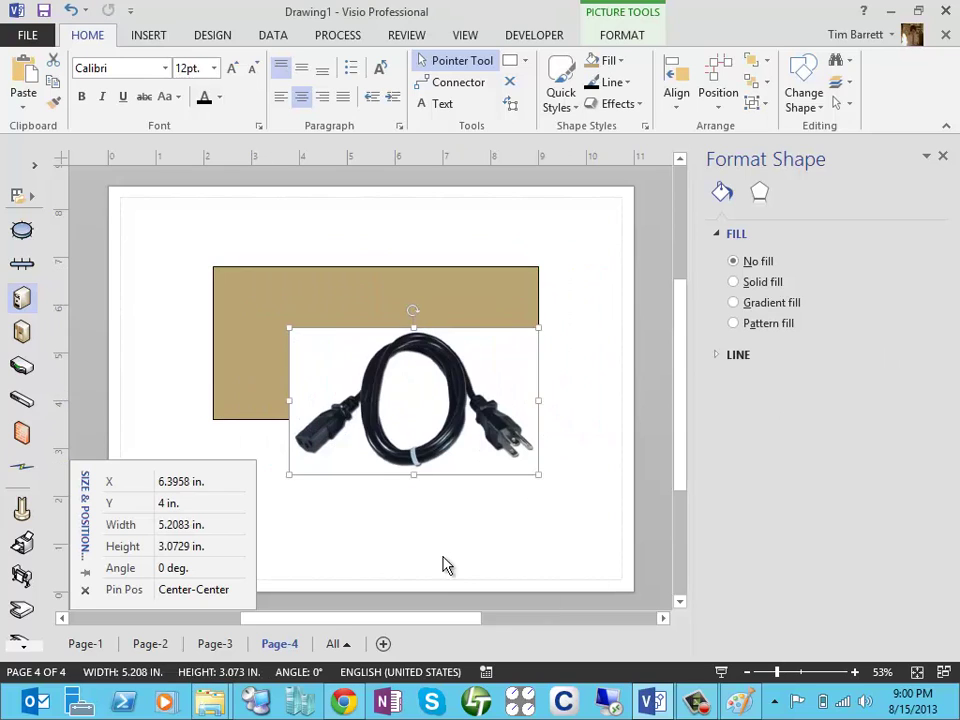
Step: Expand the shapes list and create a new stencil in US units
left_click(35, 170)
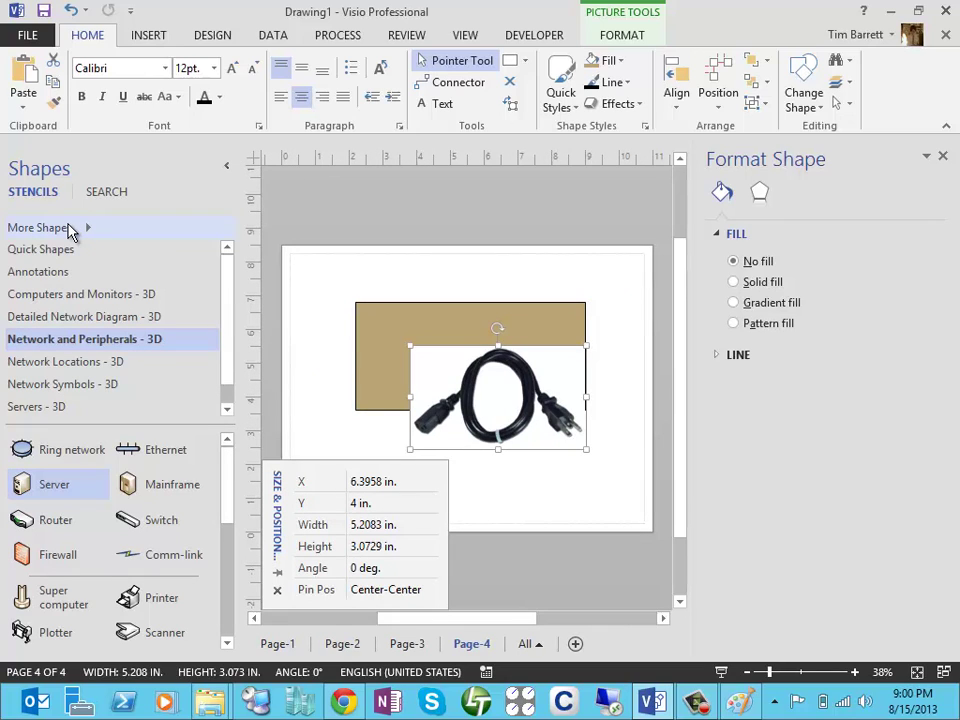
left_click(67, 233)
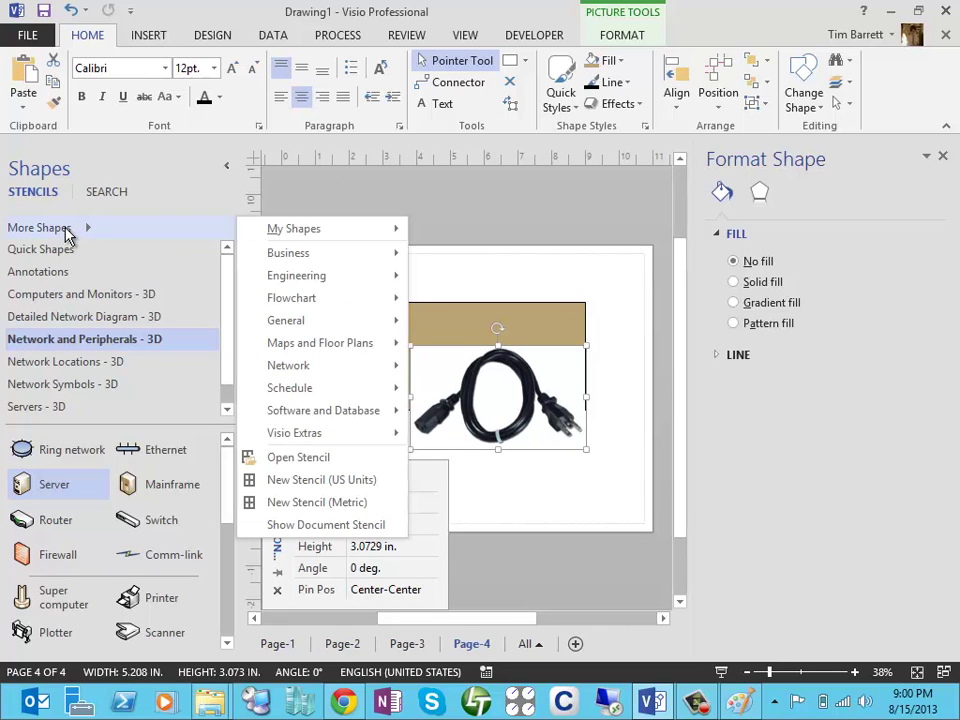
left_click(340, 482)
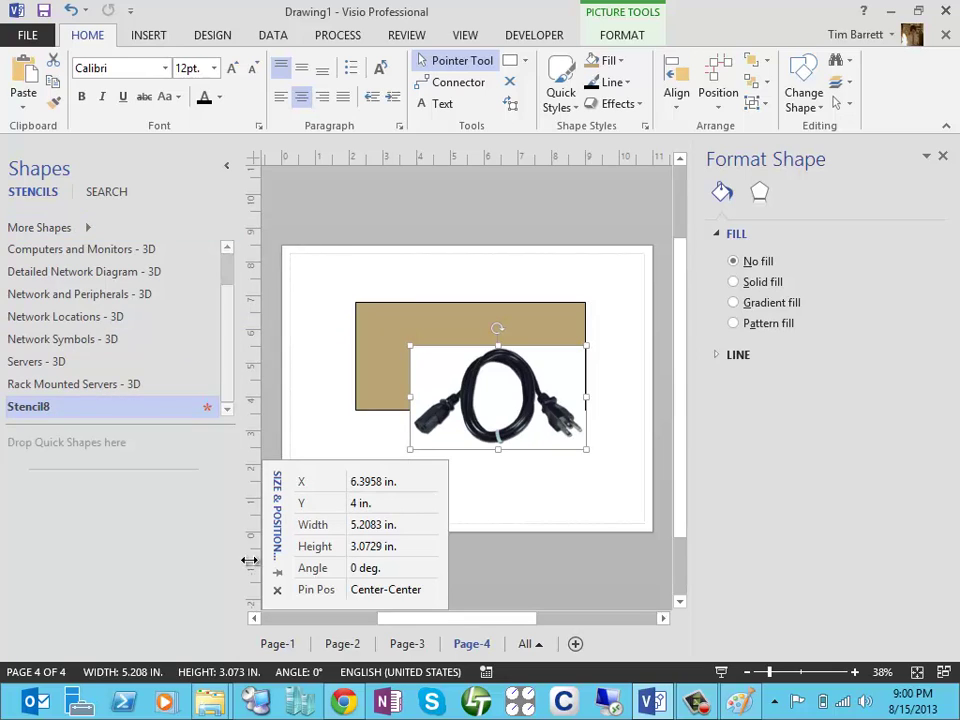
right_click(28, 406)
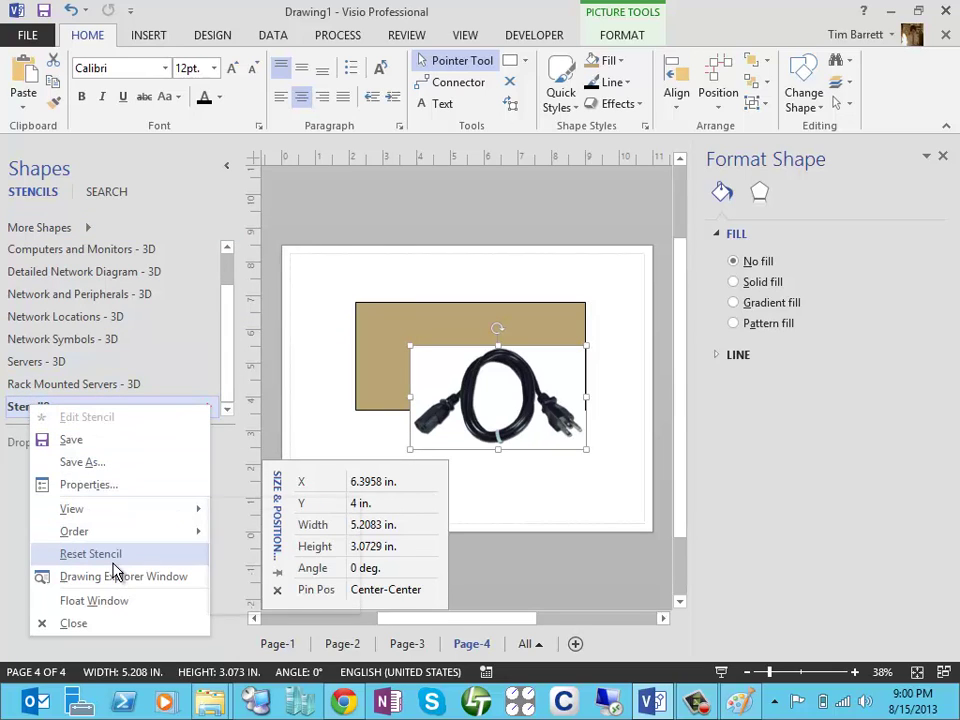
left_click(110, 486)
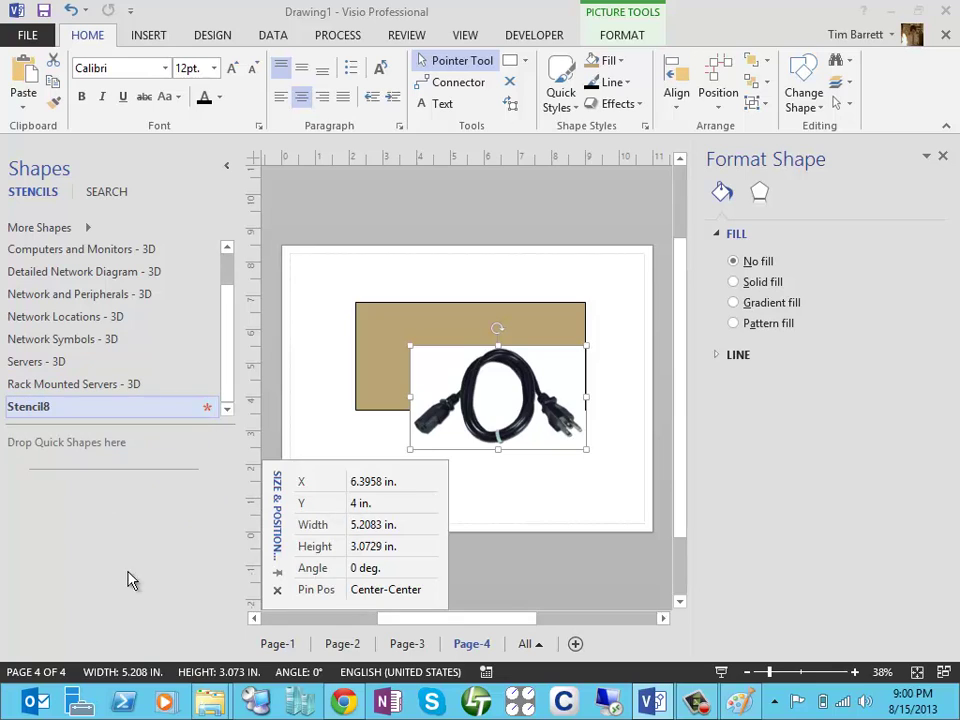
left_click(312, 152)
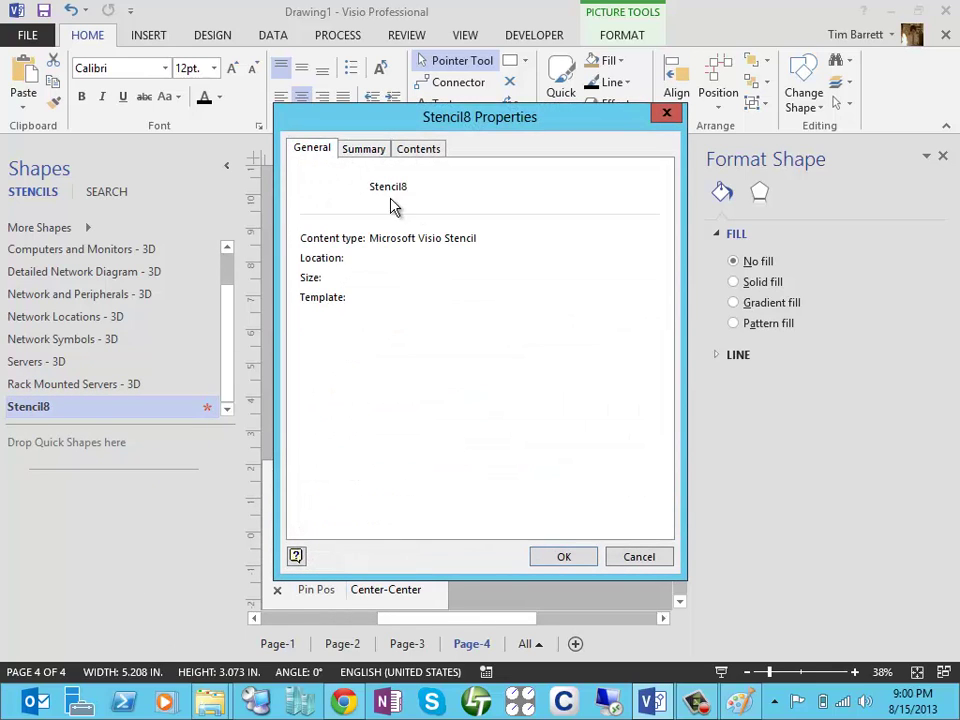
left_click(623, 563)
Step: Save the new stencil in My Shapes as KYSBSUG and move the power cord picture into it as a master
right_click(42, 410)
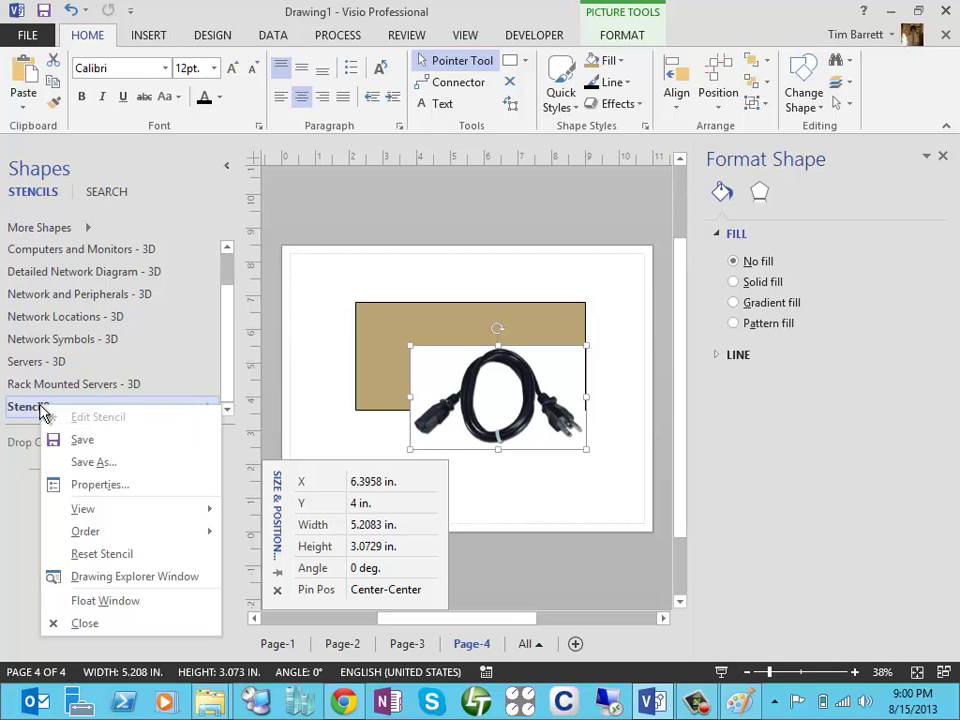
left_click(62, 462)
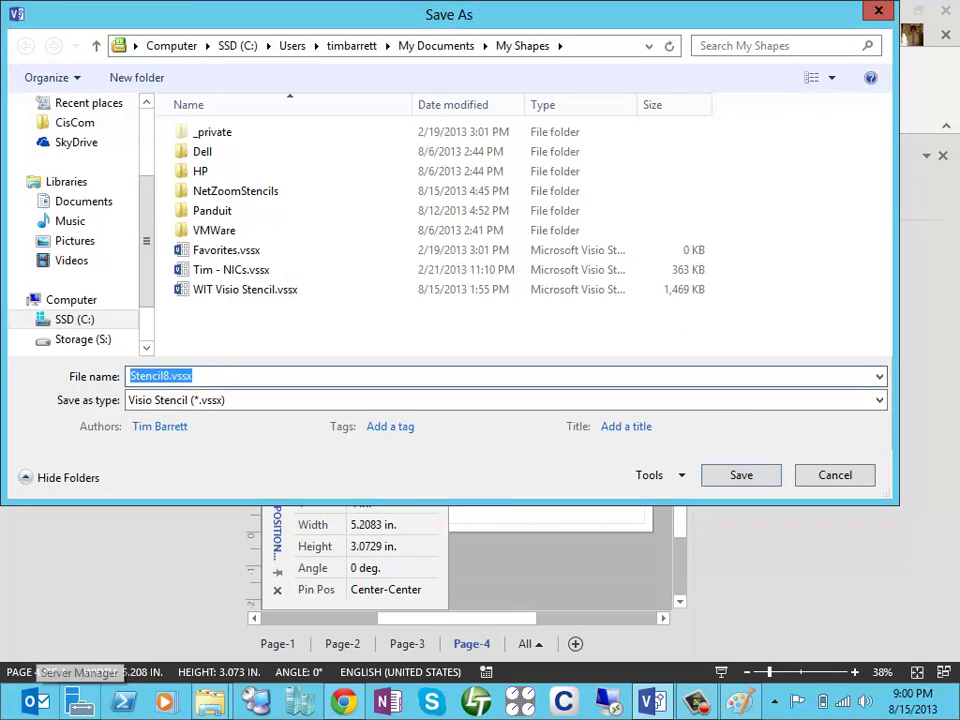
type("KYSBSUG")
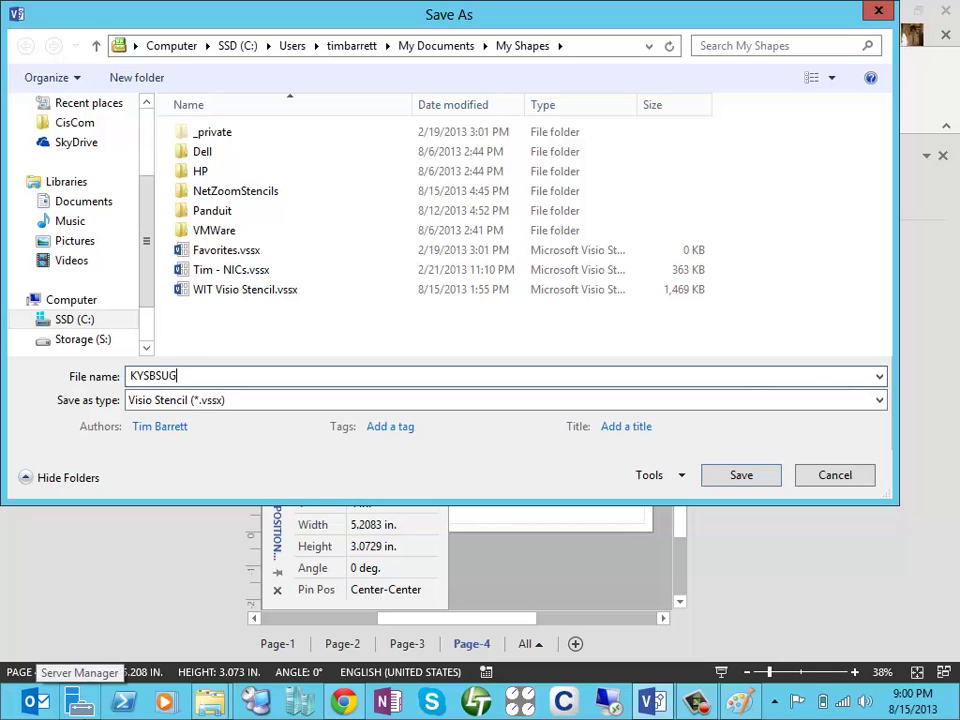
key("Return")
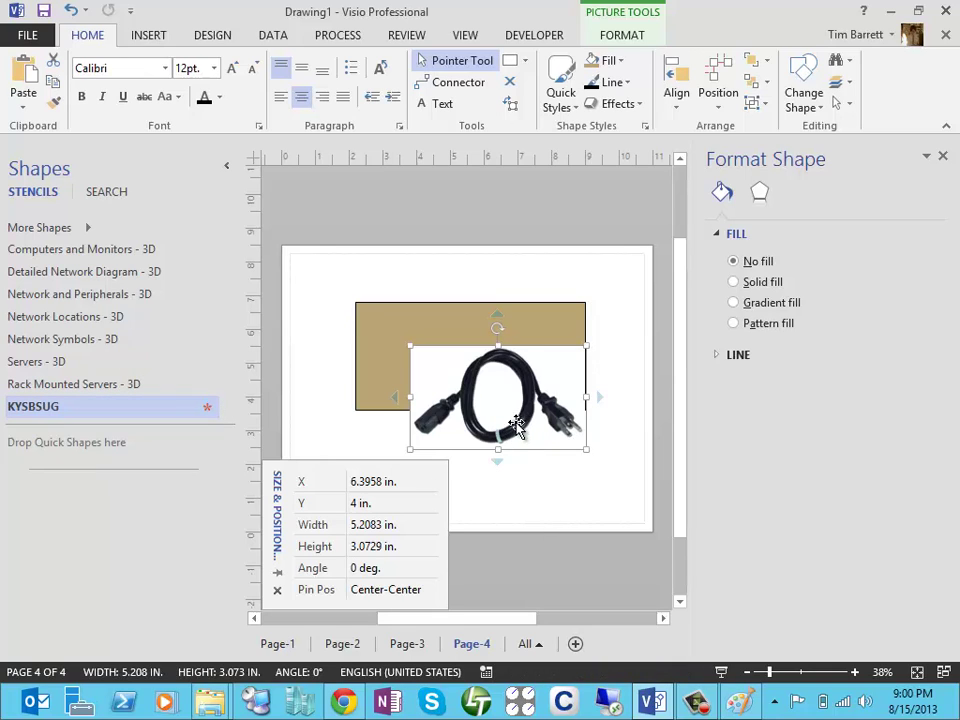
left_click_drag(497, 425, 25, 520)
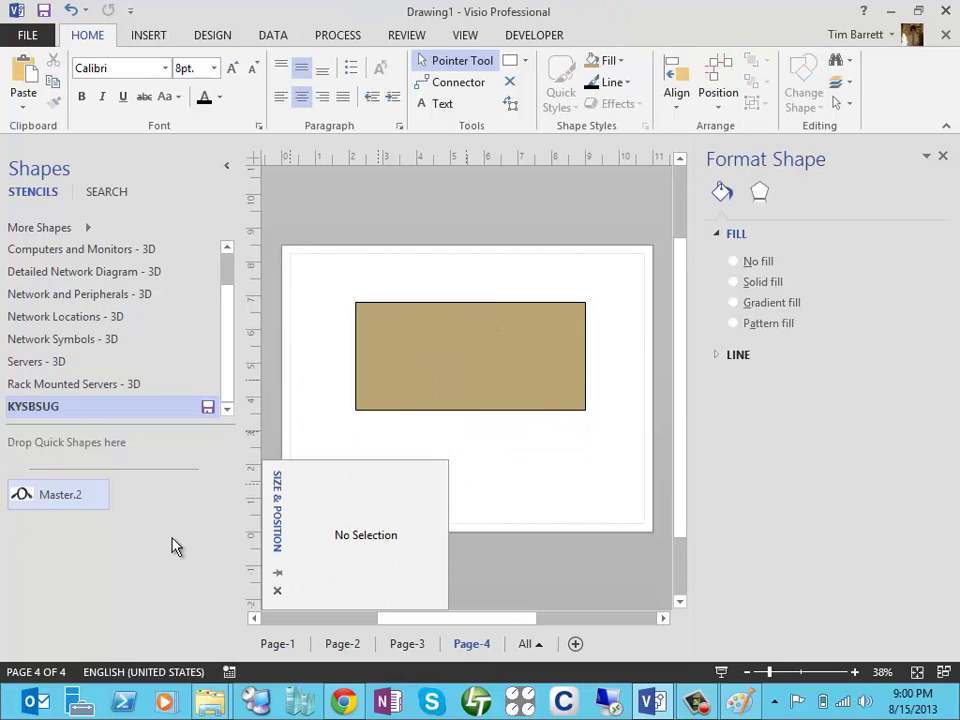
Step: Rename the new master in the KYSBSUG stencil as Power Cord
right_click(62, 496)
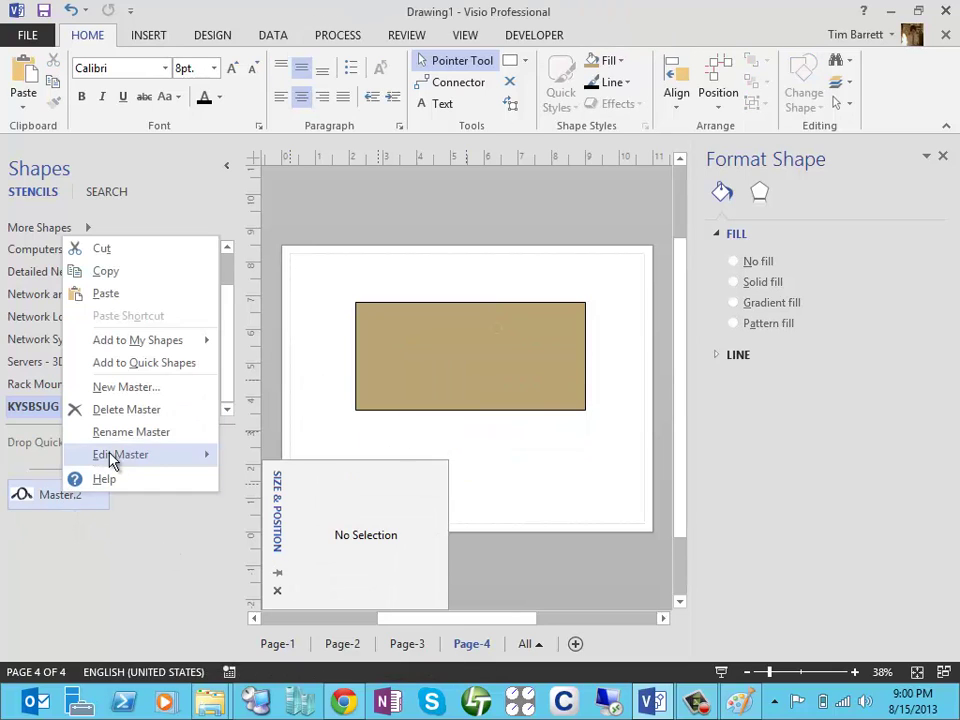
left_click(130, 432)
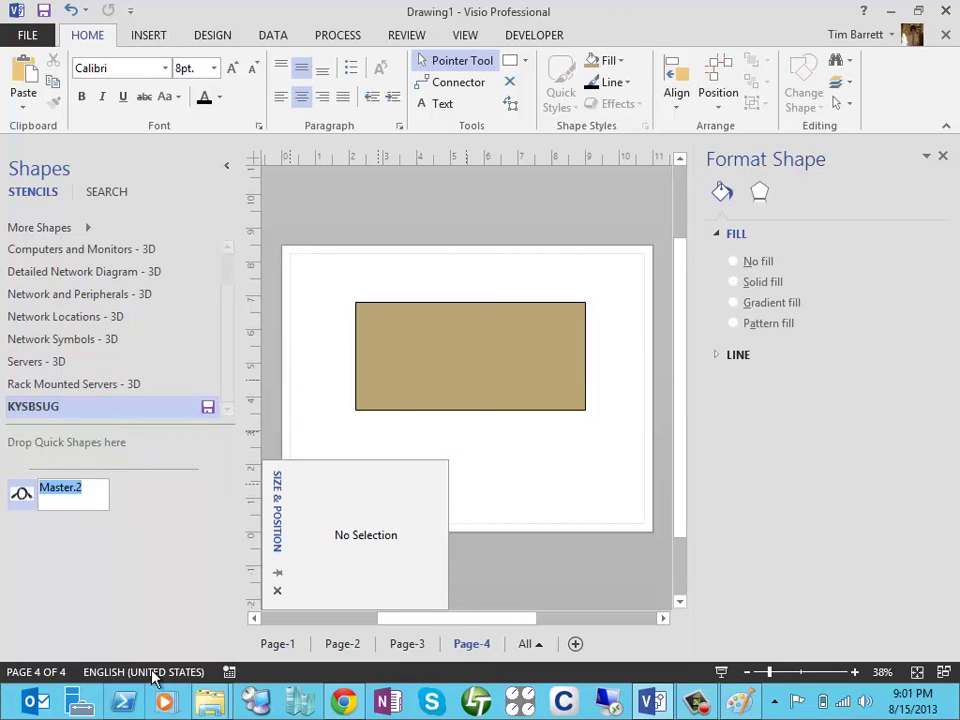
type("Power")
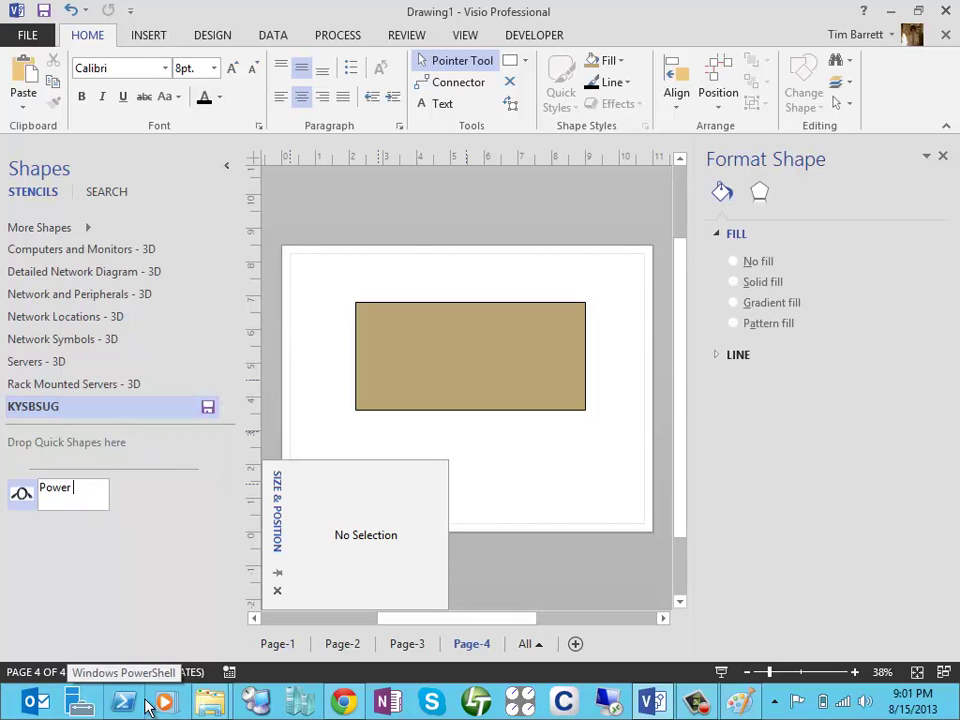
type(" Cord")
key("Return")
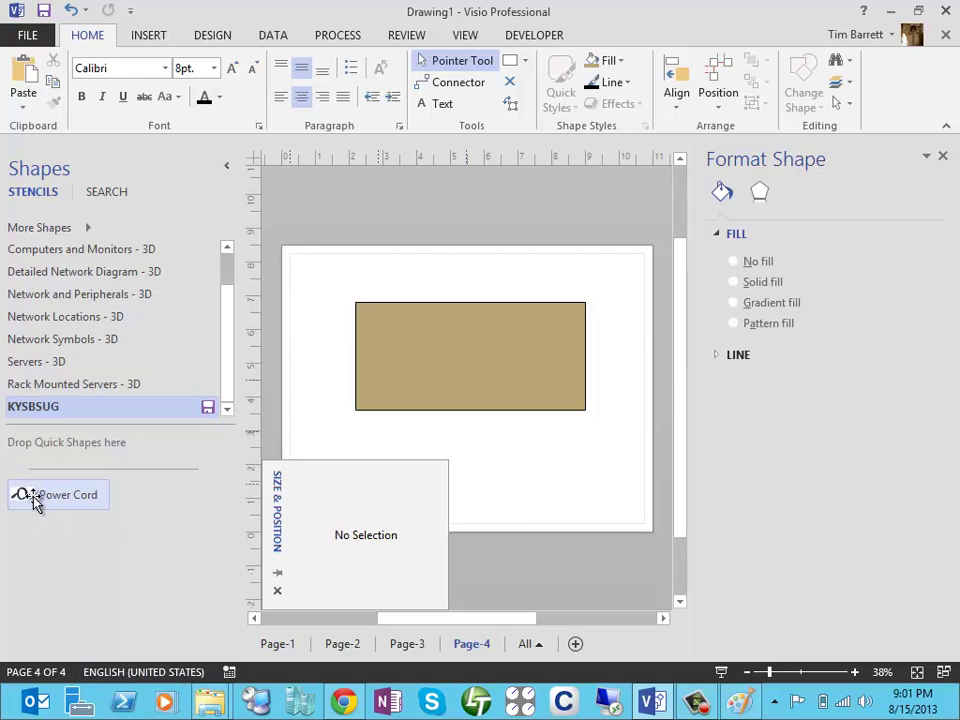
Step: Place Power Cord copies over the tan rectangle's lower-right and upper-left corners, and delete the upper-left copy
left_click_drag(32, 497, 467, 476)
left_click_drag(42, 505, 381, 363)
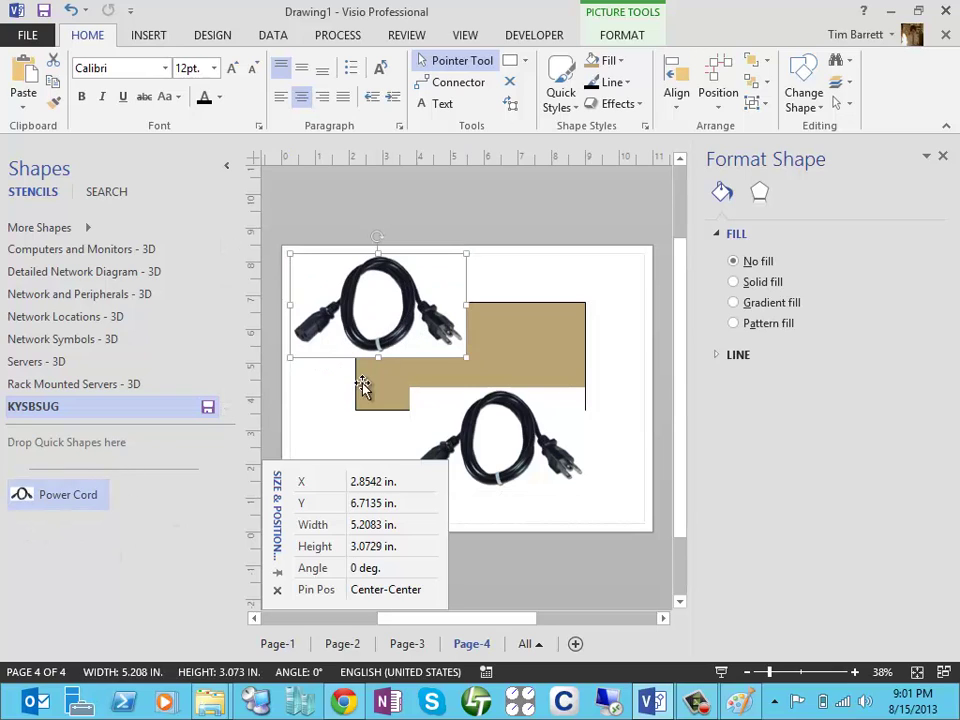
key("Delete")
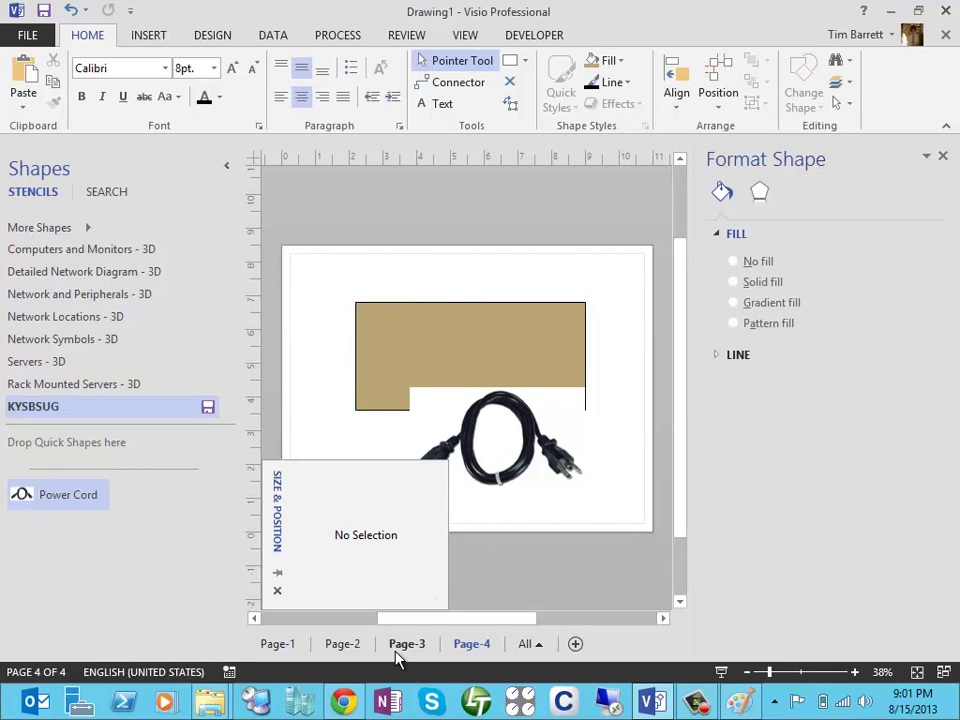
Step: Switch to Chrome and copy the power cable image
key("alt+Tab")
right_click(323, 205)
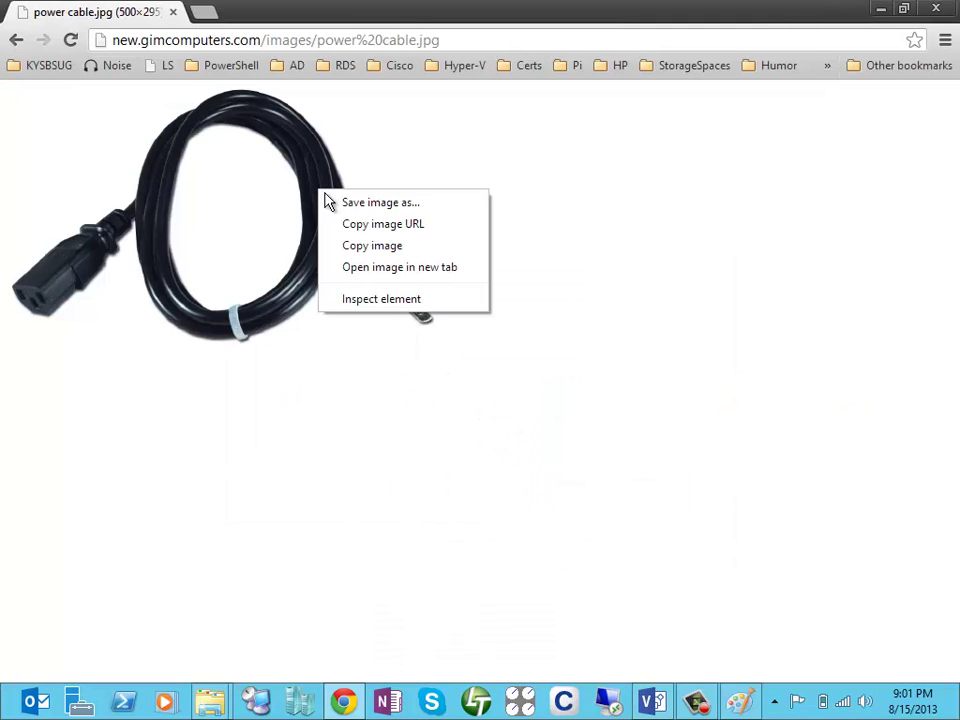
left_click(372, 246)
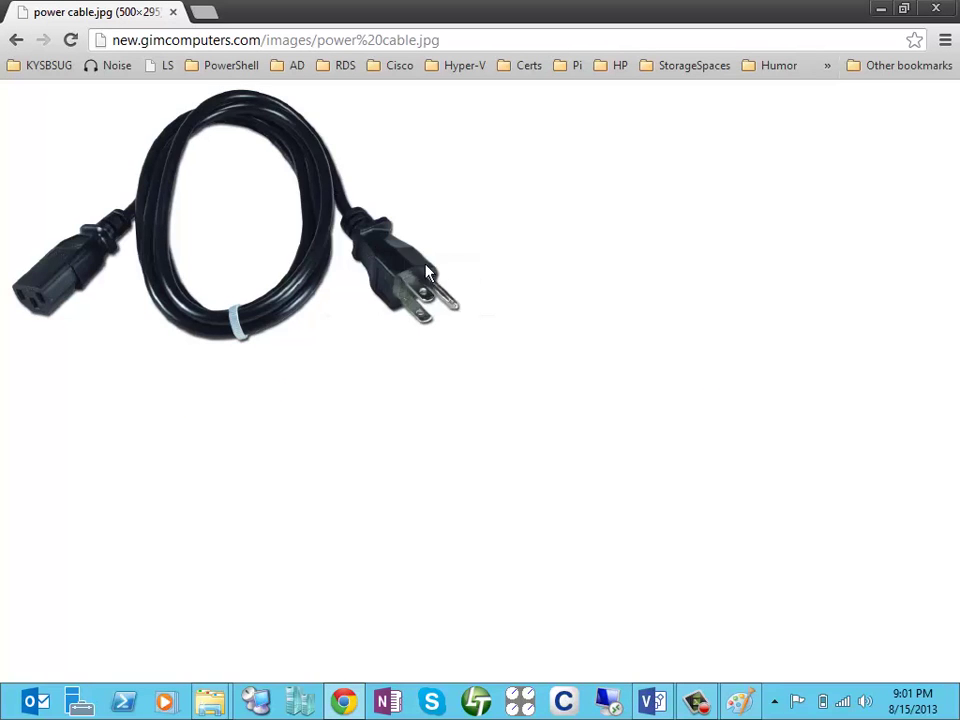
Step: Search the apps for power, start PowerPoint 2013 with a blank presentation, and dismiss the Camtasia Studio add-in welcome
left_click(3, 716)
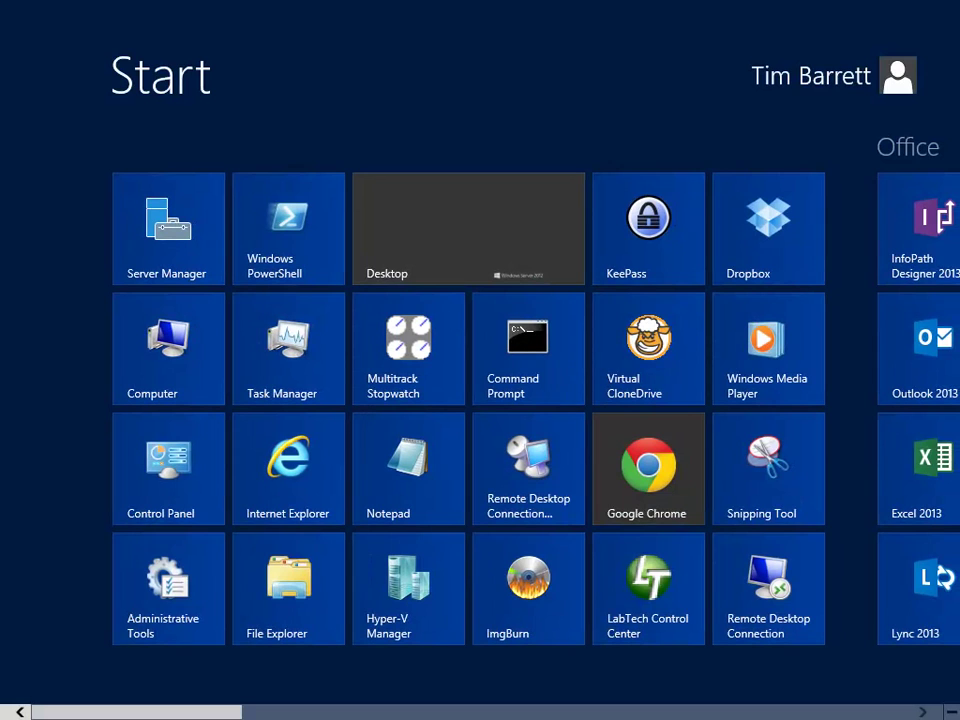
type("power")
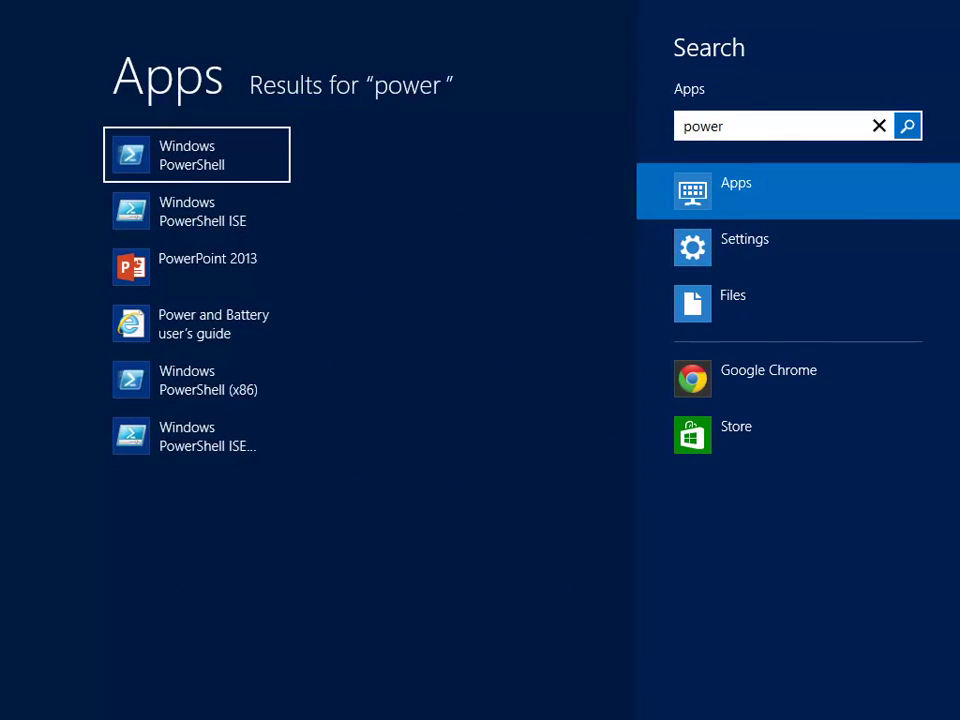
left_click(169, 280)
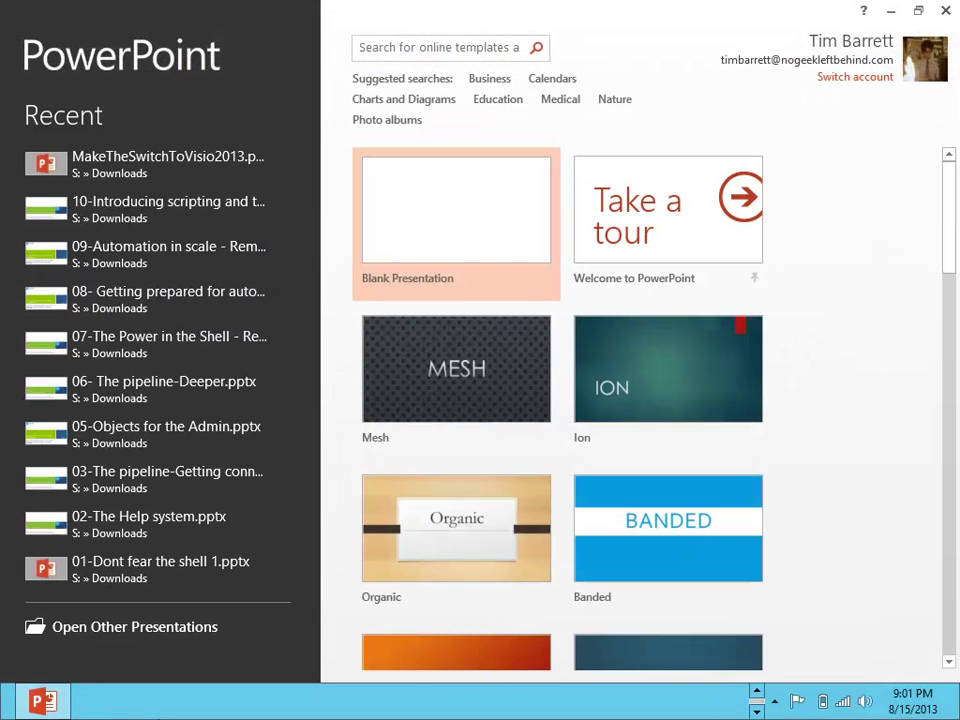
left_click(399, 289)
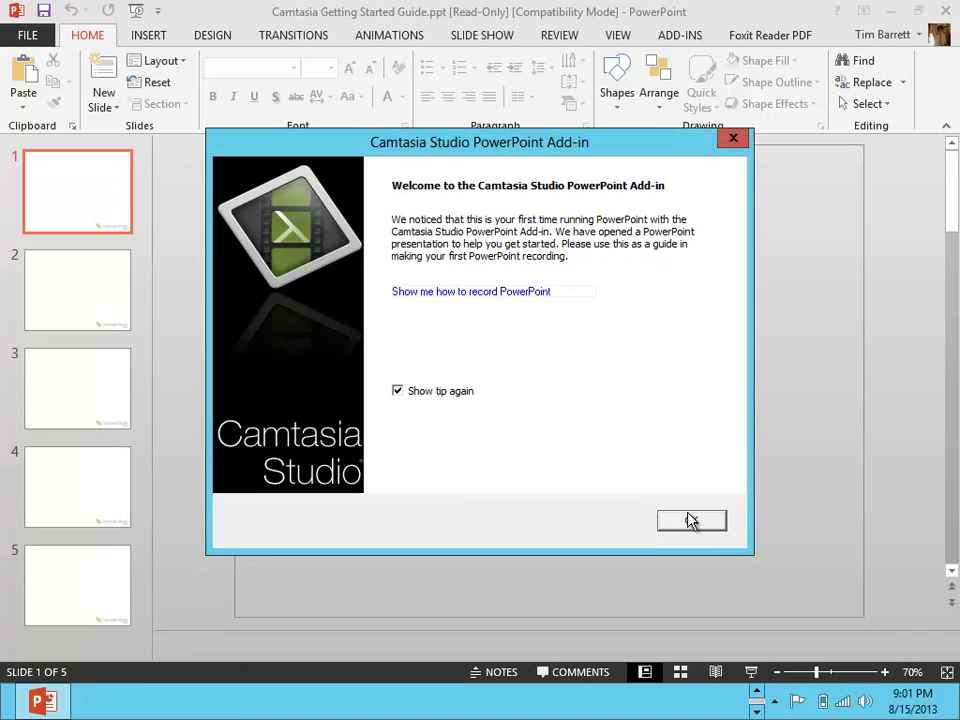
left_click(690, 519)
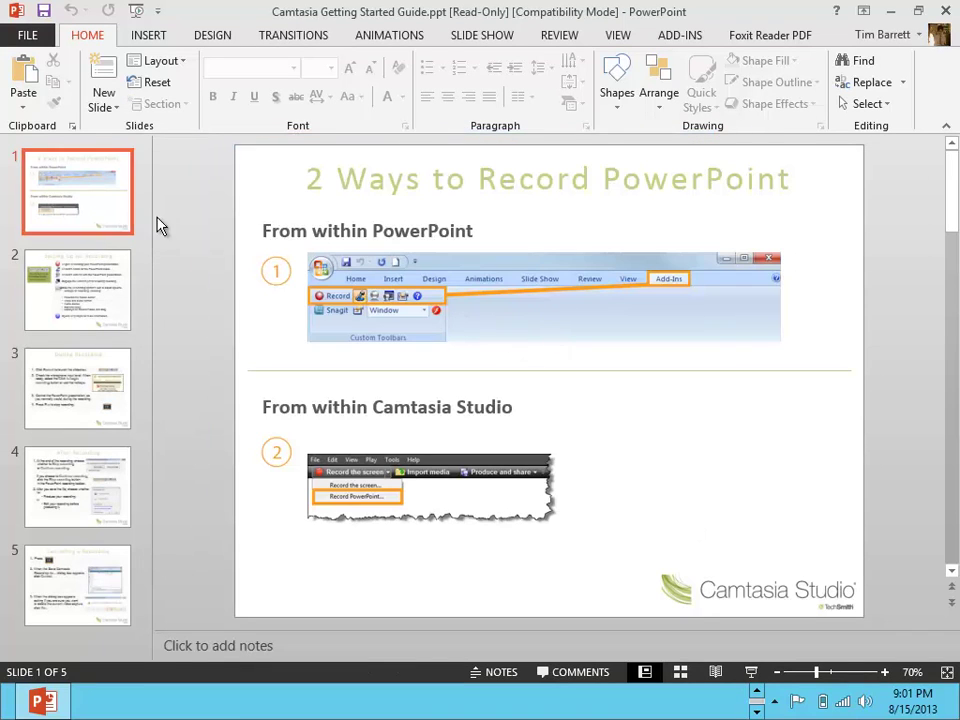
Step: Create another blank presentation in place of the Camtasia getting started guide
left_click(25, 30)
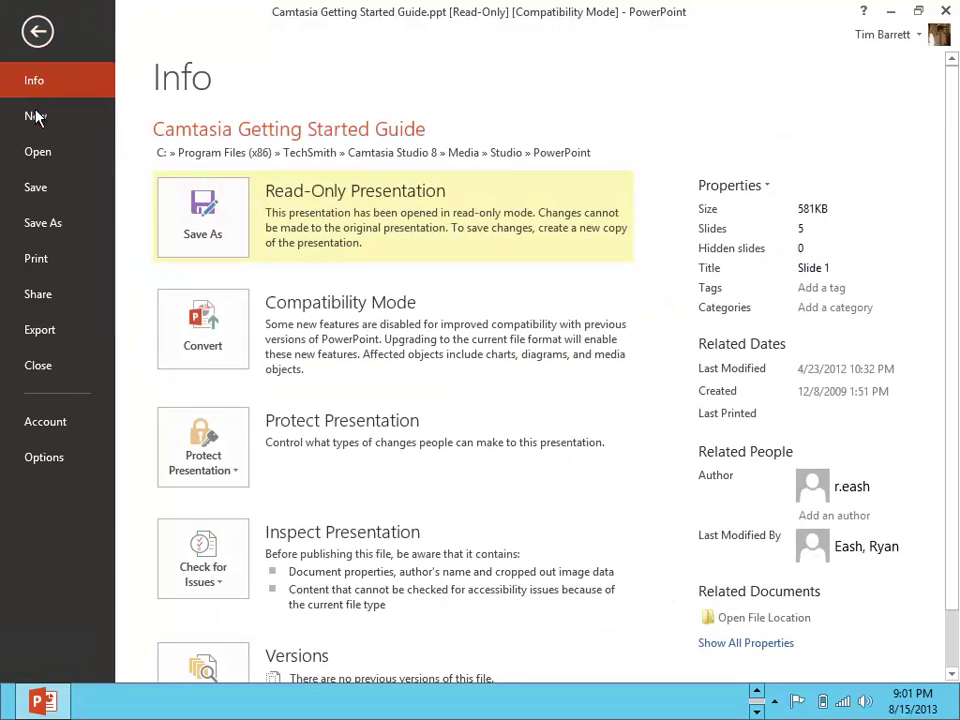
left_click(35, 117)
left_click(315, 274)
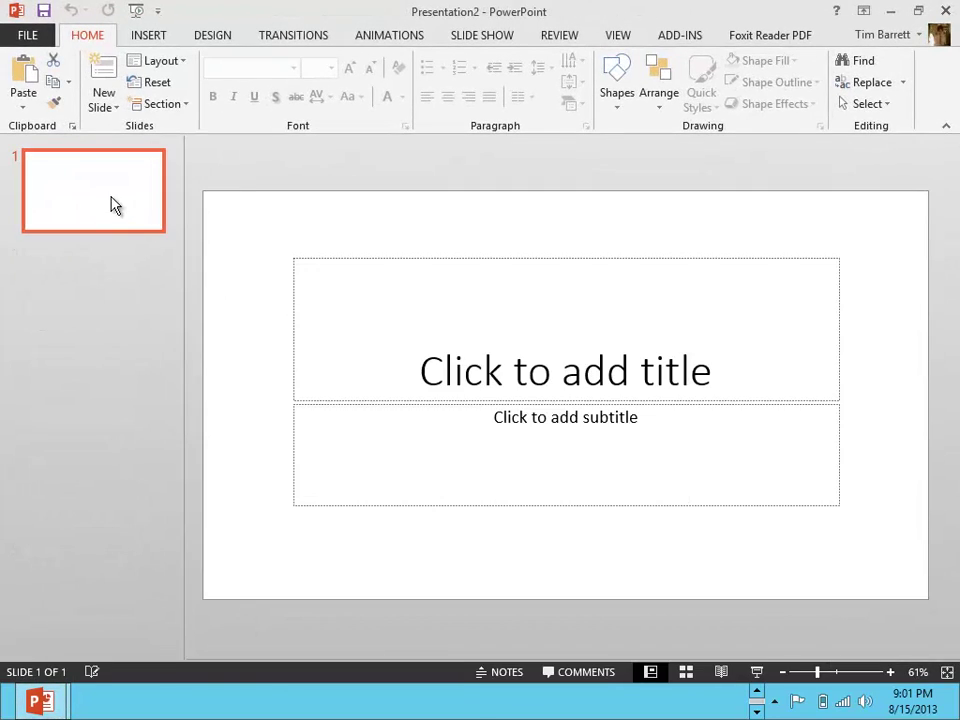
Step: Add a second slide and delete its text and title placeholders
right_click(113, 205)
left_click(192, 303)
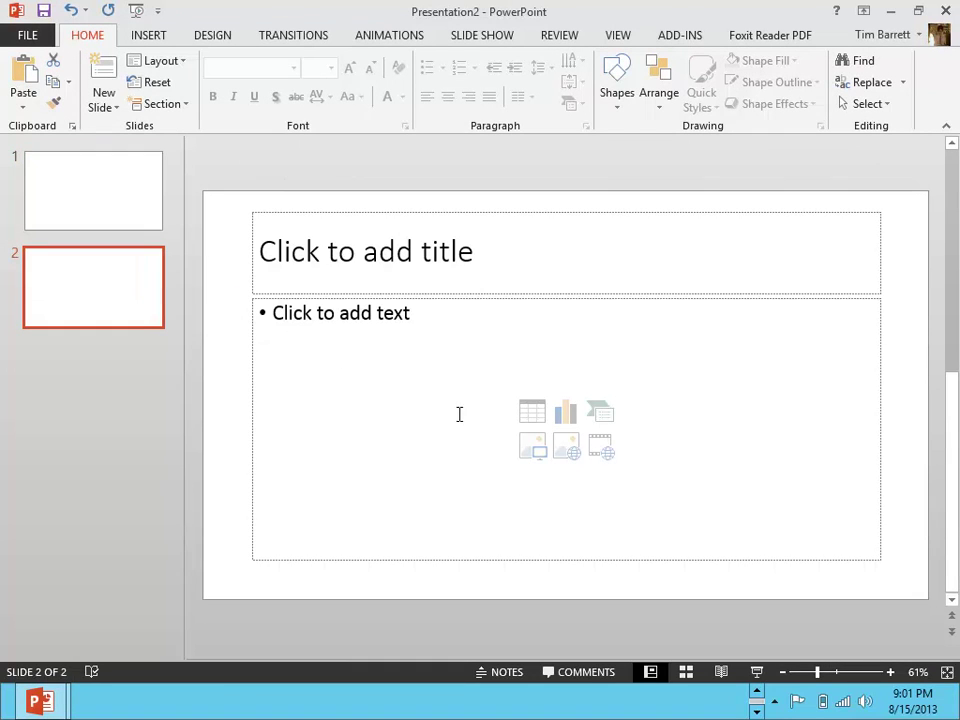
left_click(253, 340)
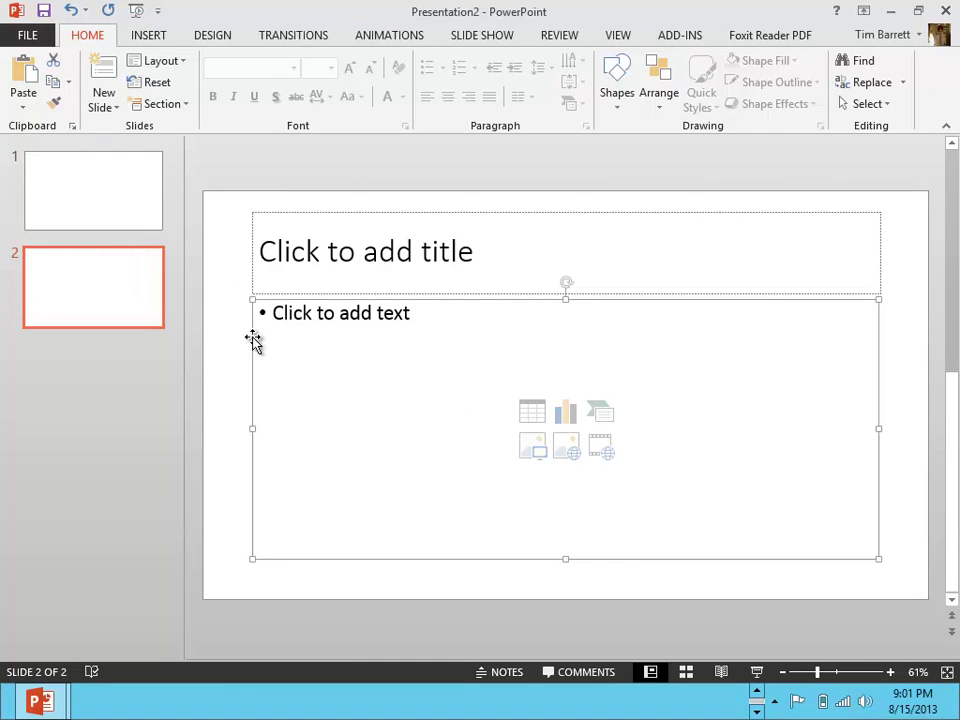
key("Delete")
left_click(258, 292)
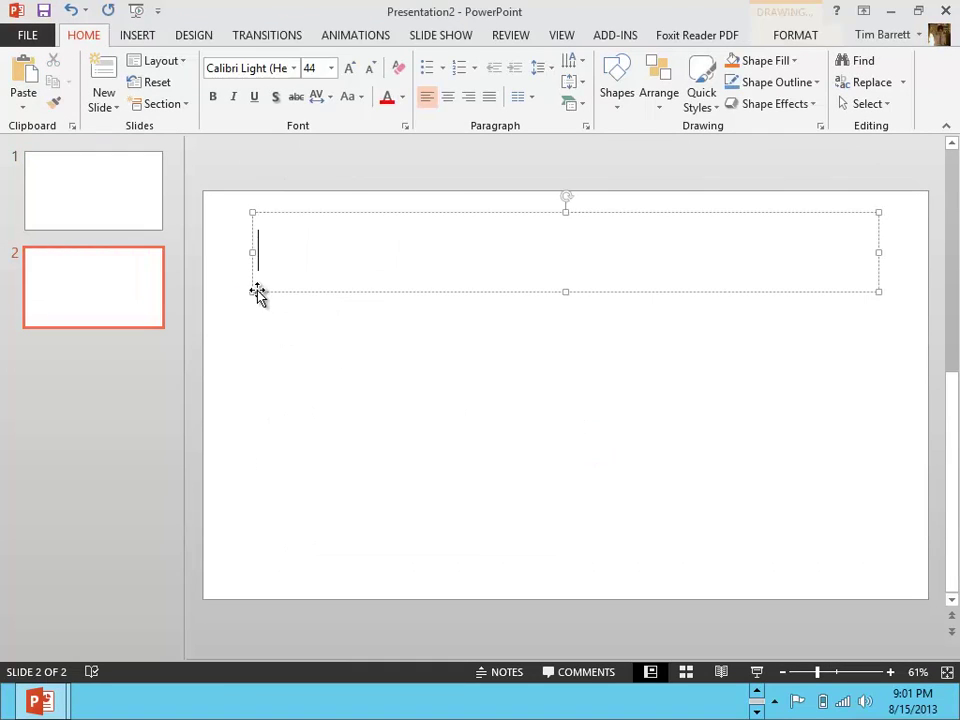
left_click(266, 293)
key("Delete")
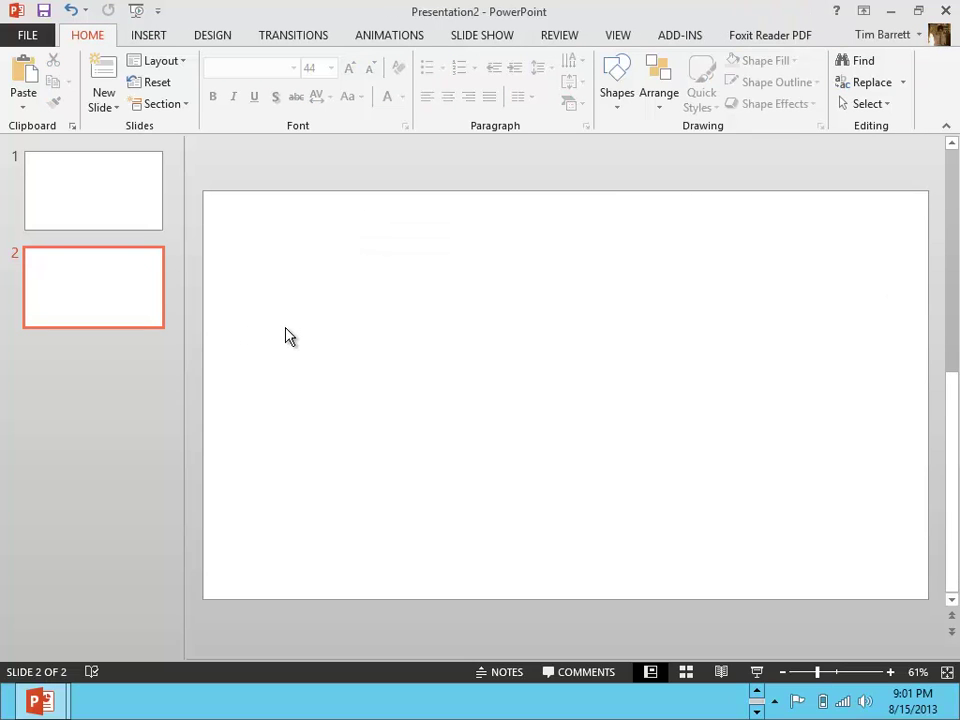
Step: Paste the copied power cord picture onto the empty slide and move it fully inside, slightly left of centre
key("ctrl+v")
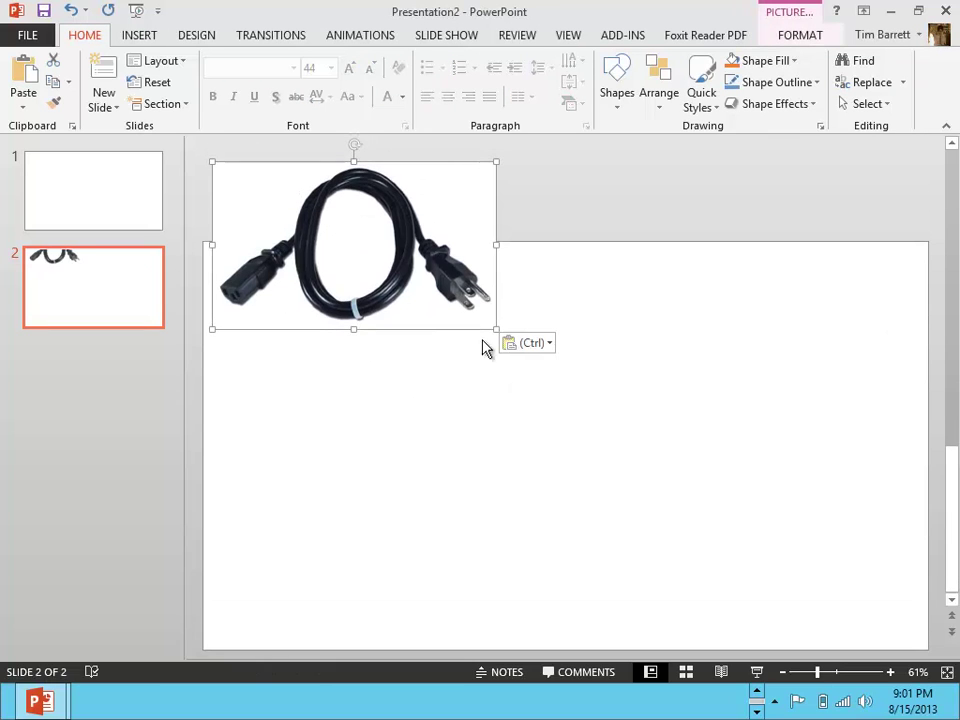
left_click_drag(423, 278, 531, 379)
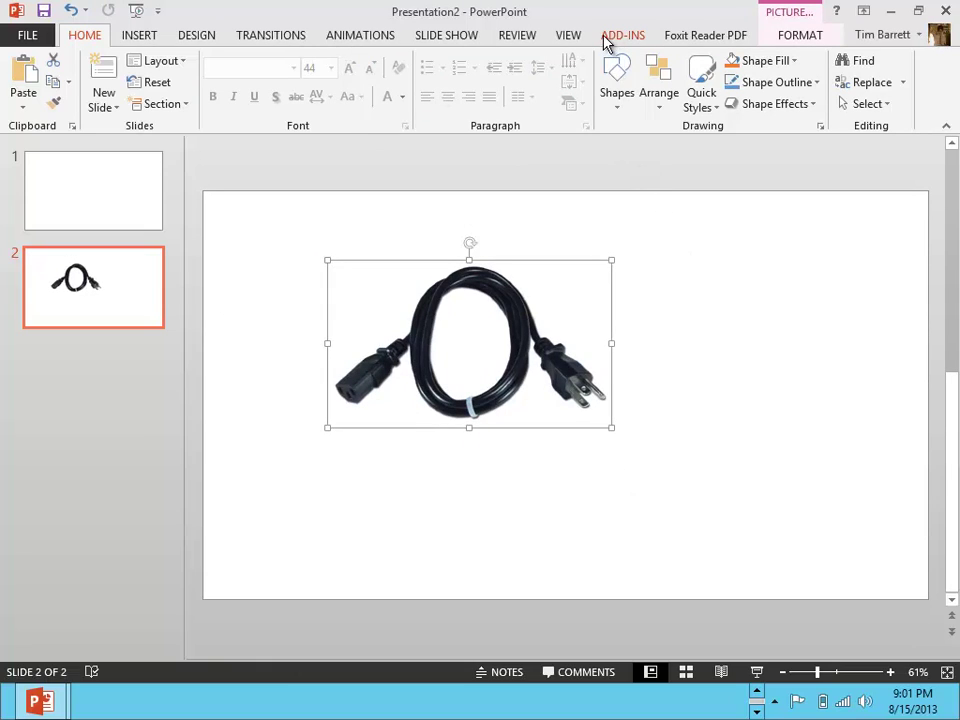
Step: Start Remove Background on the power cord picture and extend the selection frame on all four sides to enclose the whole cord
left_click(805, 38)
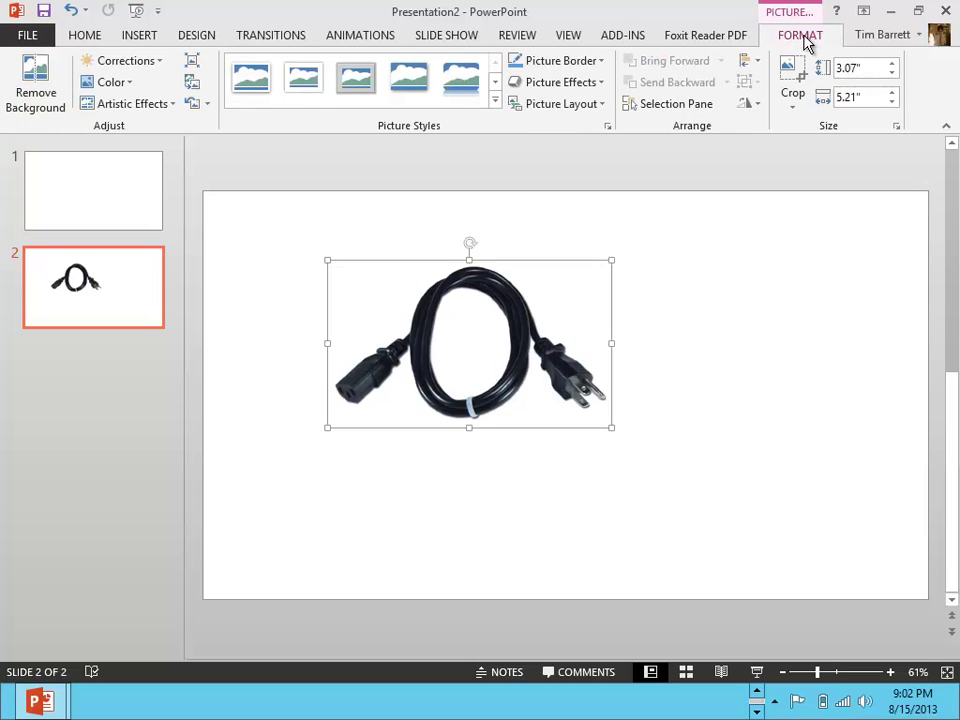
left_click(40, 92)
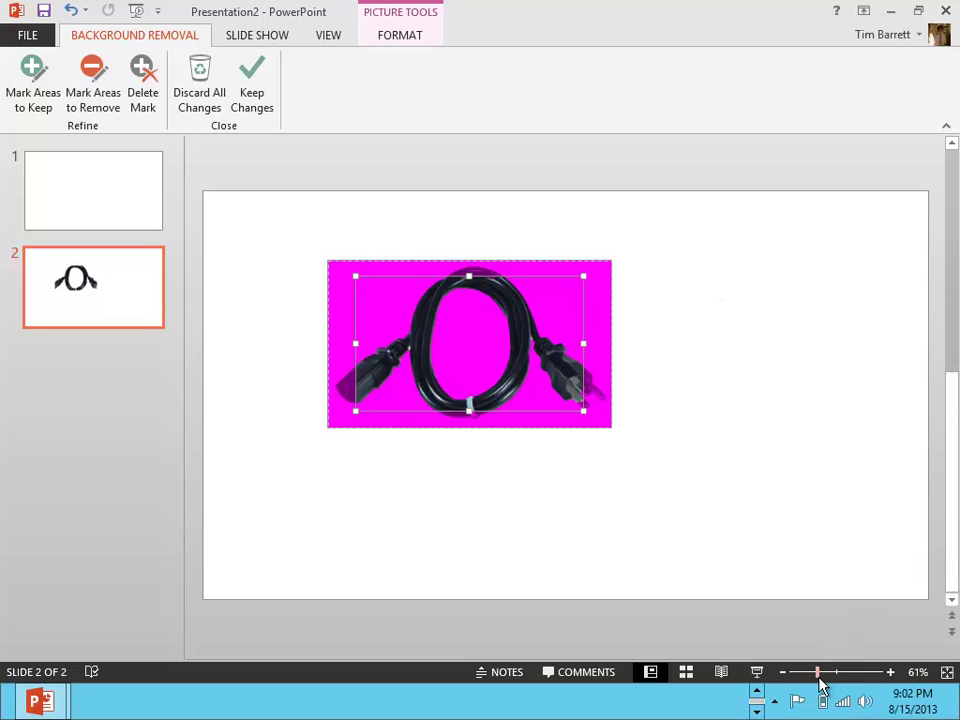
left_click_drag(821, 677, 845, 683)
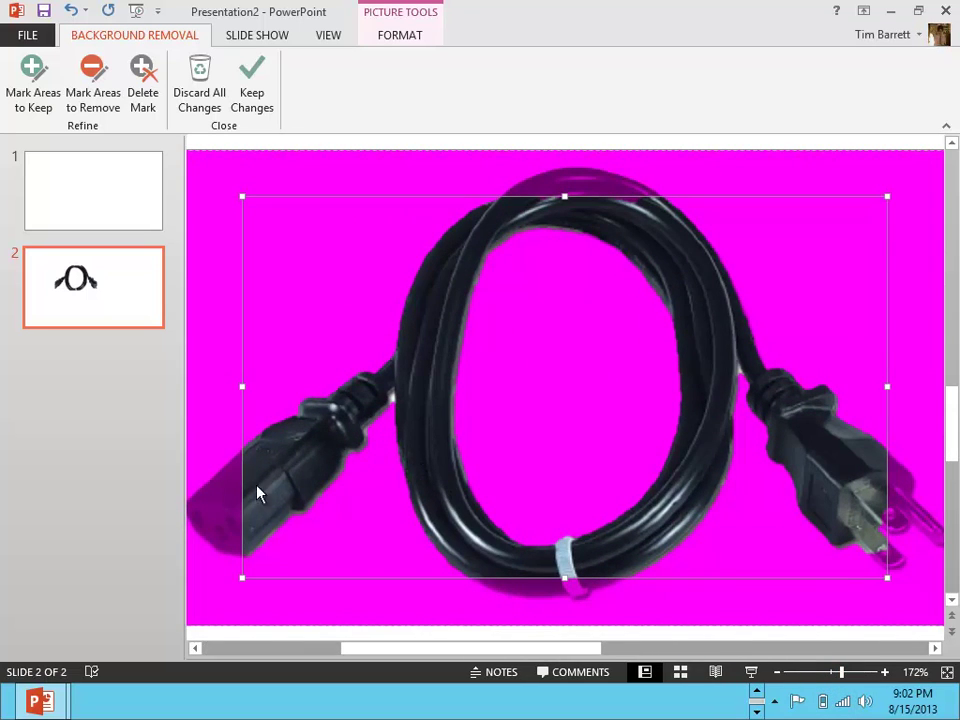
left_click_drag(591, 650, 553, 652)
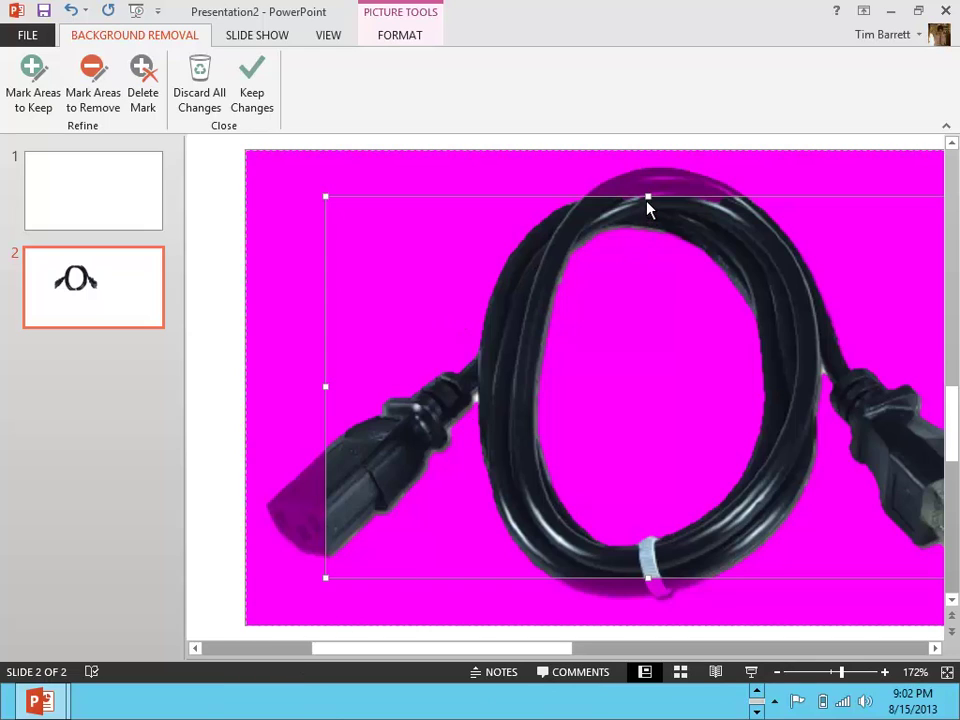
left_click_drag(647, 196, 645, 165)
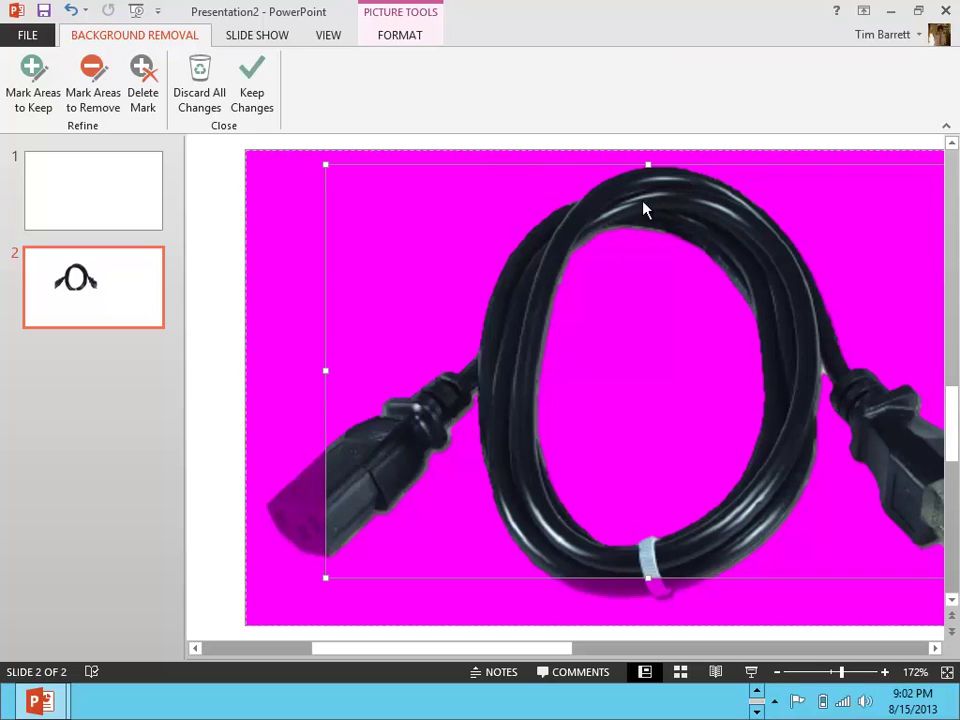
left_click_drag(325, 370, 261, 388)
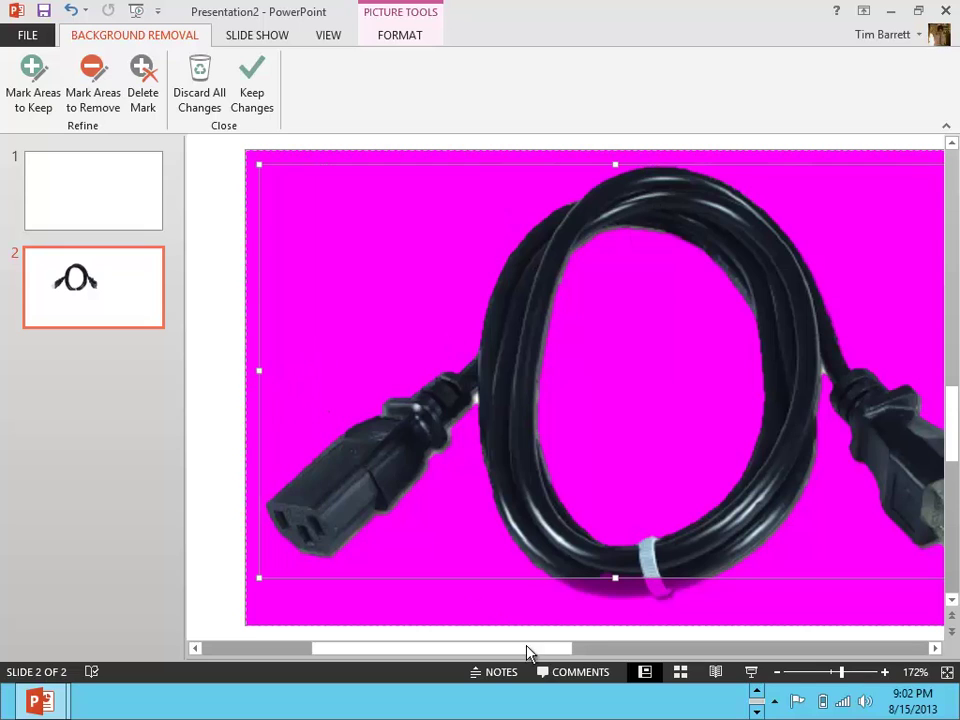
left_click_drag(536, 650, 563, 648)
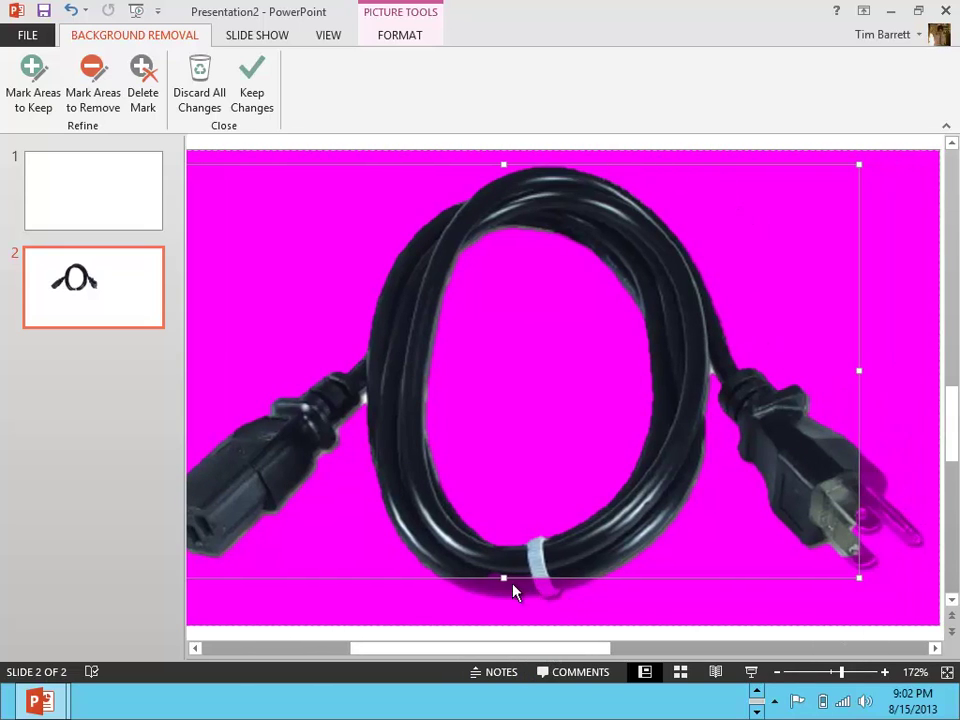
left_click_drag(500, 577, 506, 604)
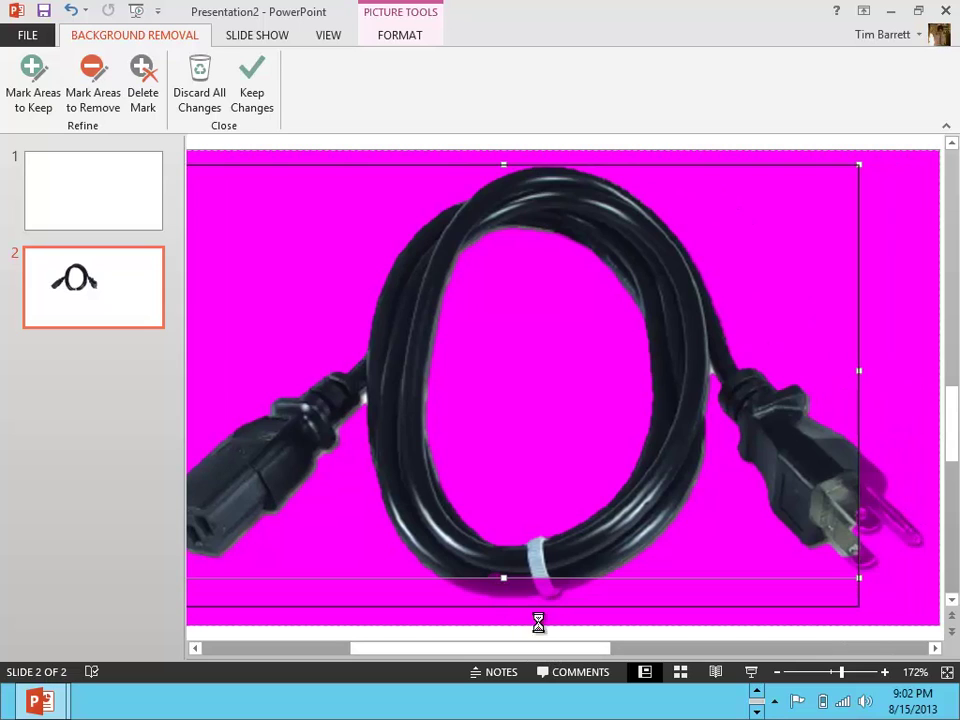
left_click_drag(548, 655, 606, 634)
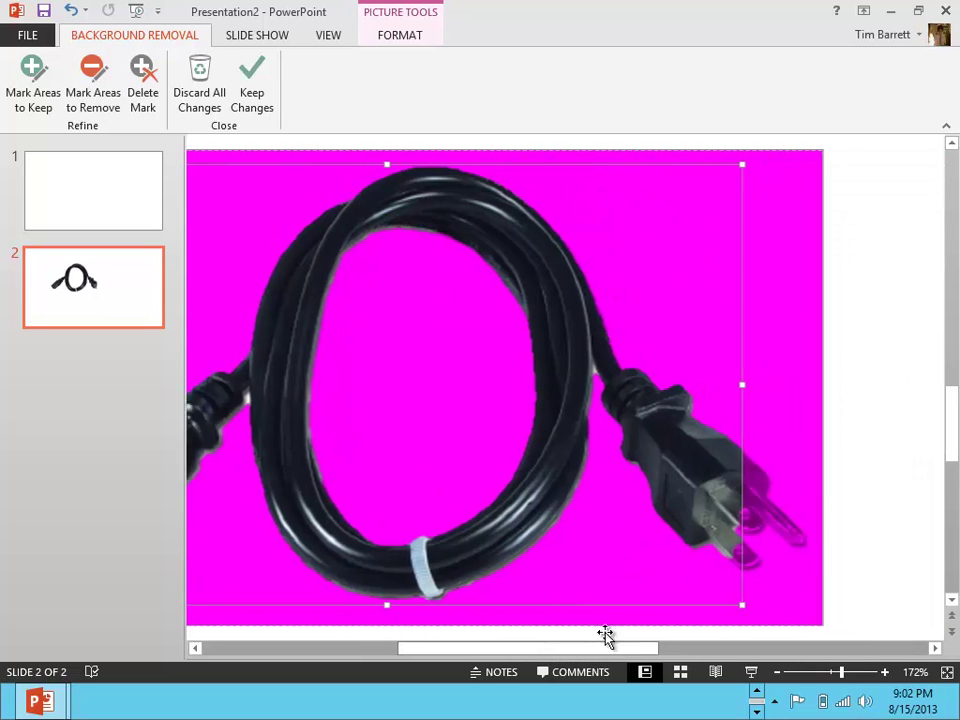
left_click_drag(720, 383, 789, 386)
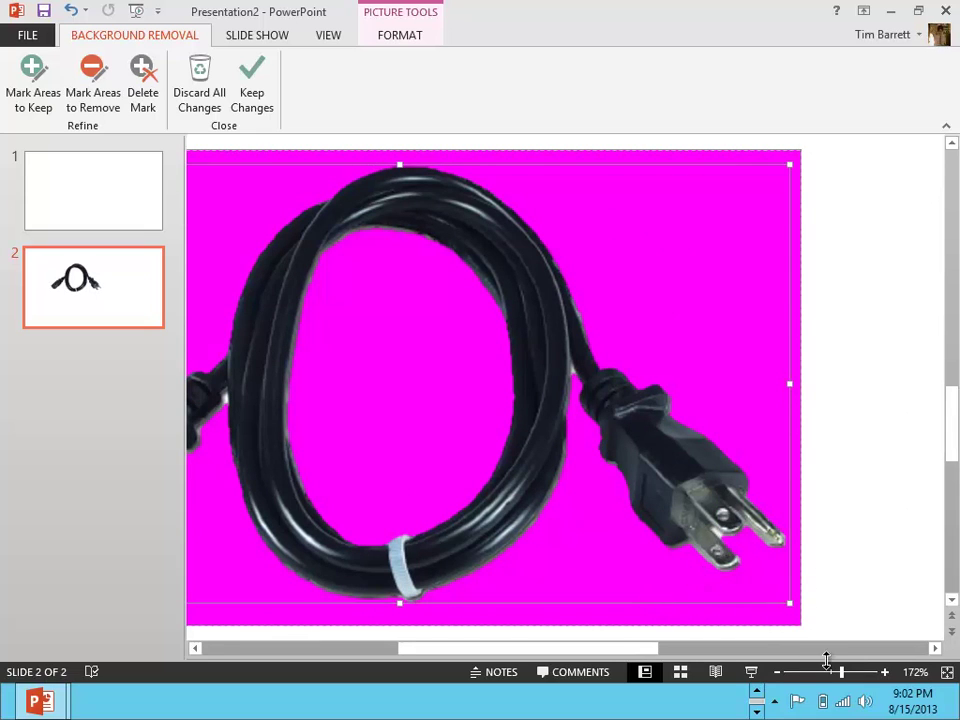
Step: Mark the gap between the plug's prongs for removal, mark the adjacent prong area to keep, and apply the background removal
left_click_drag(841, 672, 856, 672)
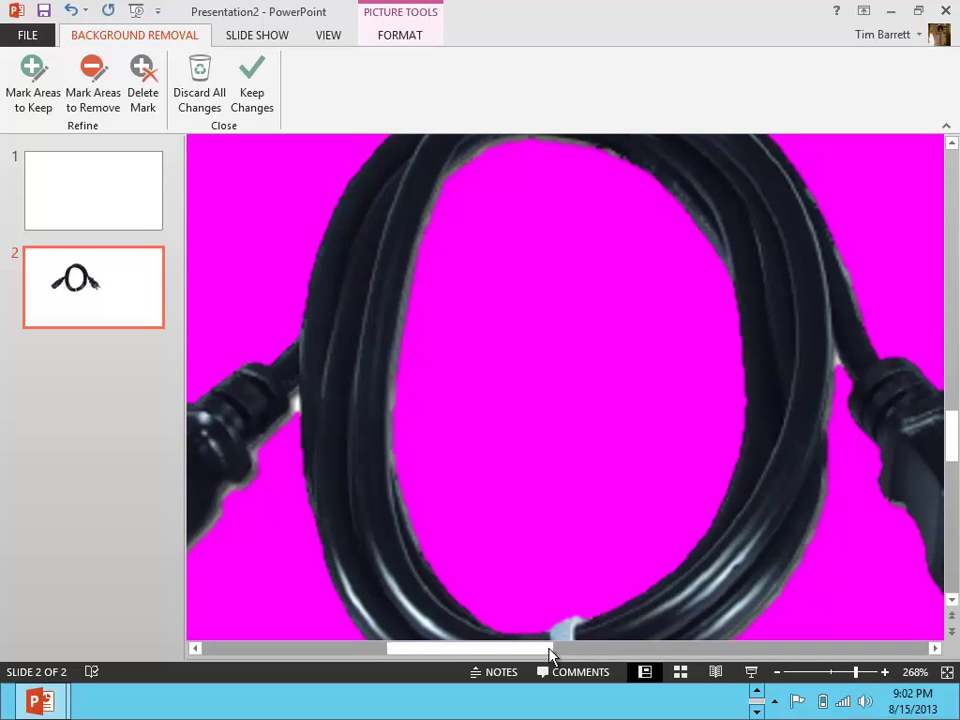
left_click_drag(549, 655, 606, 650)
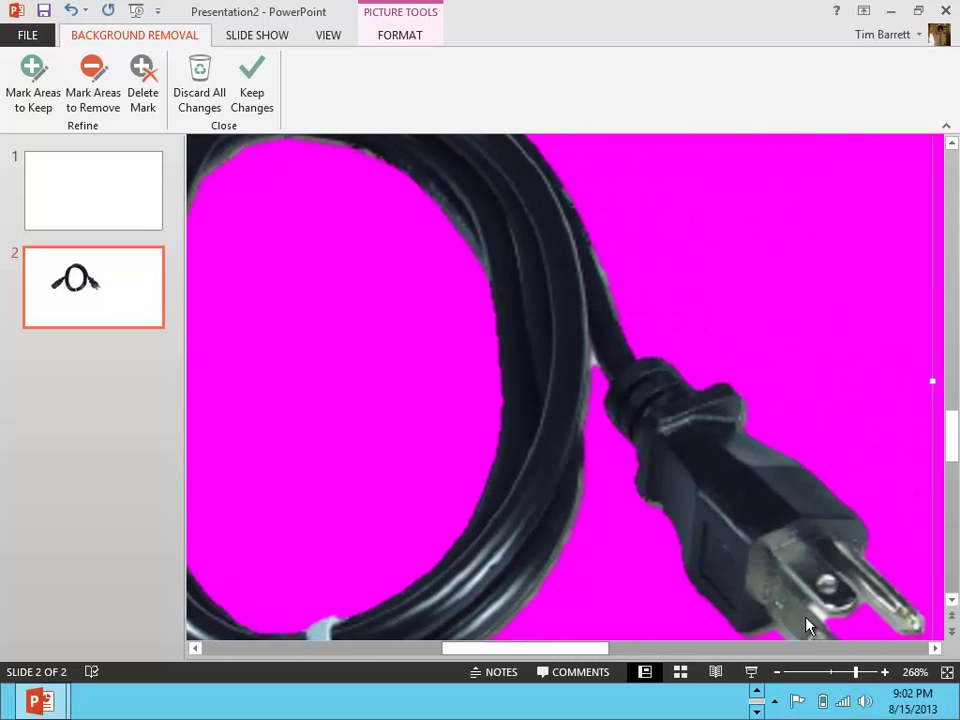
mouse_move(947, 470)
left_mouse_down()
mouse_move(951, 459)
mouse_move(953, 489)
left_mouse_up()
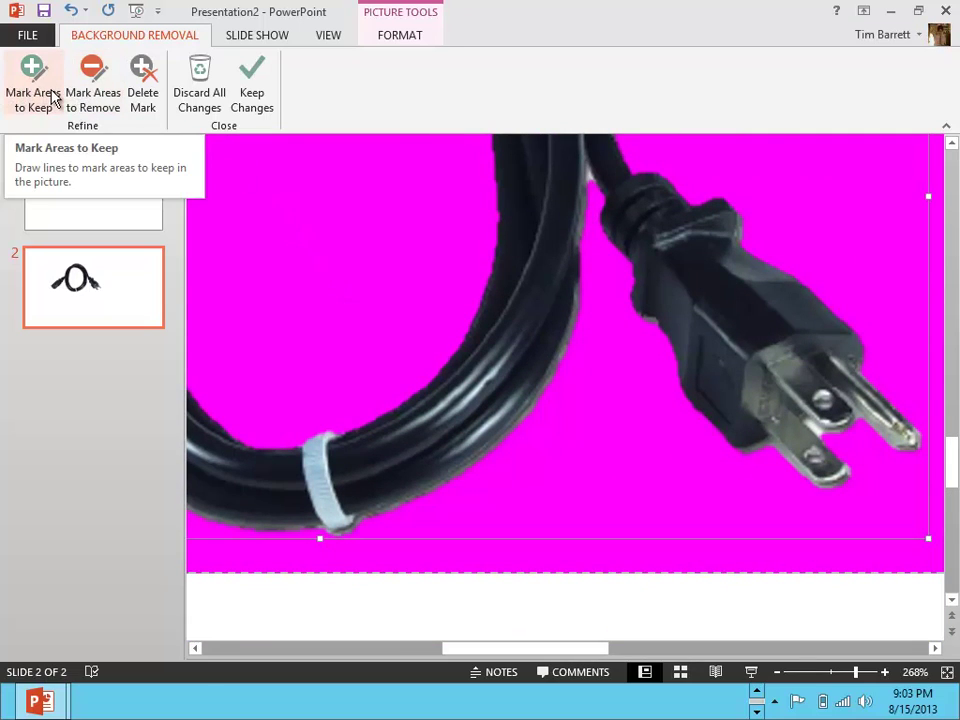
left_click(95, 80)
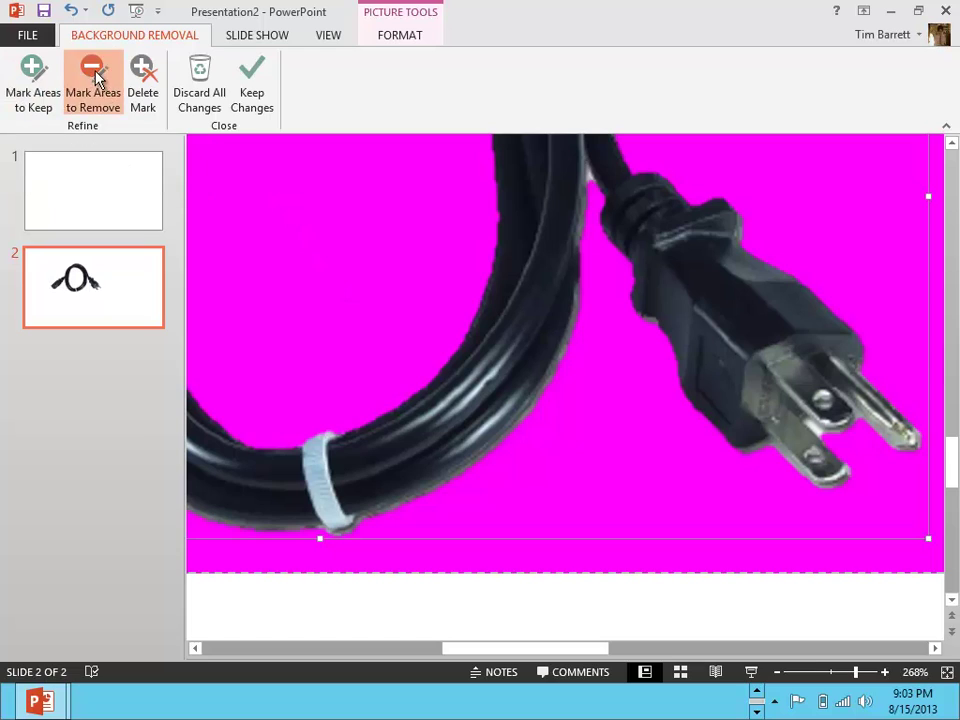
left_click(812, 426)
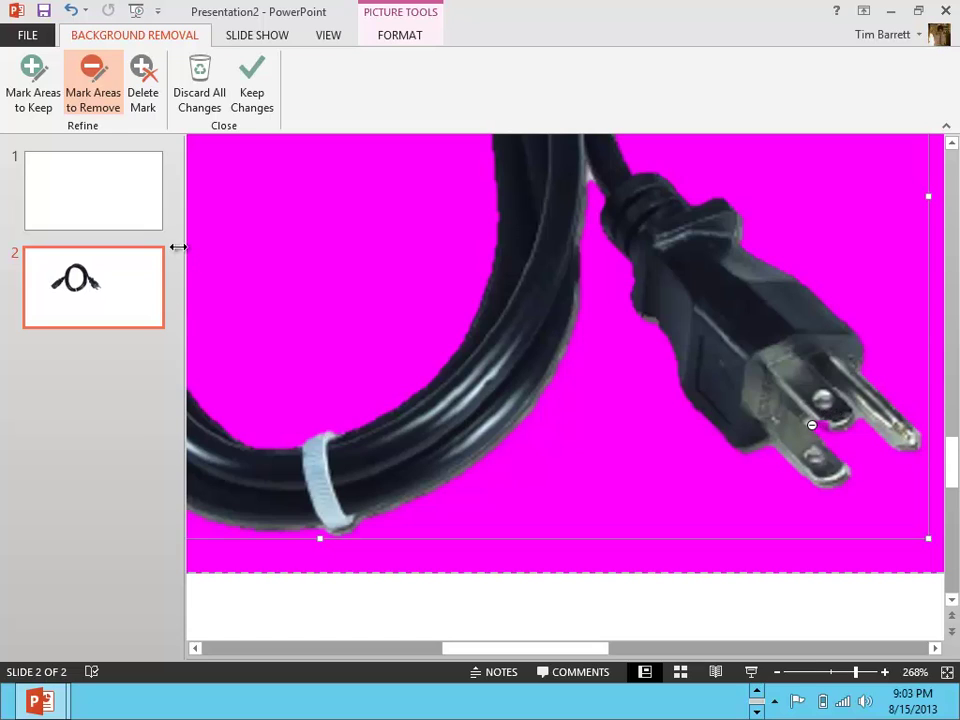
left_click(40, 92)
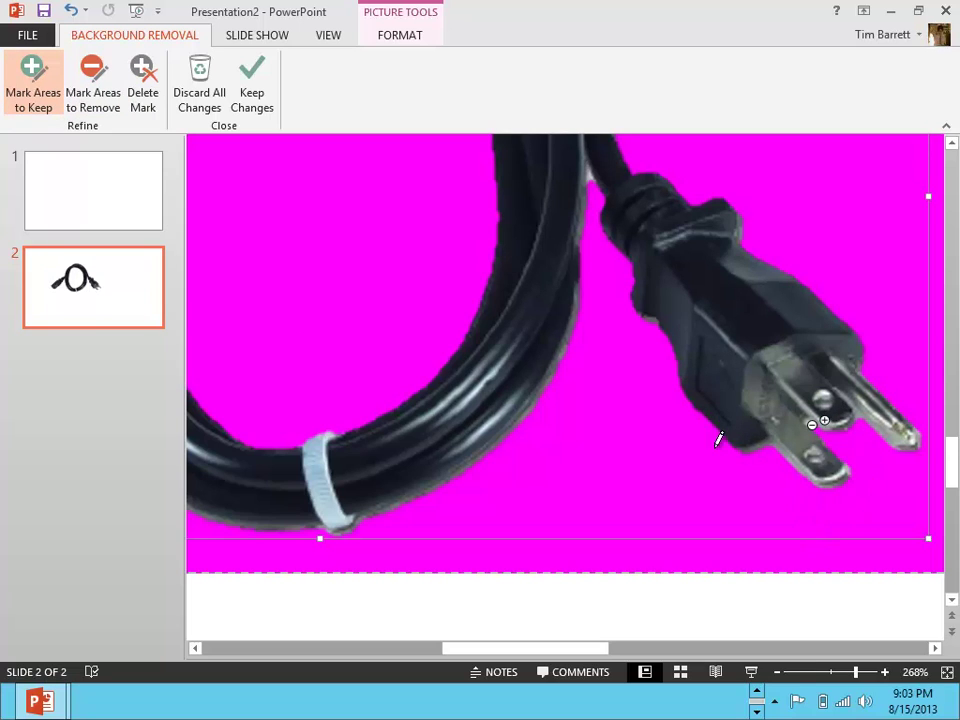
left_click(252, 97)
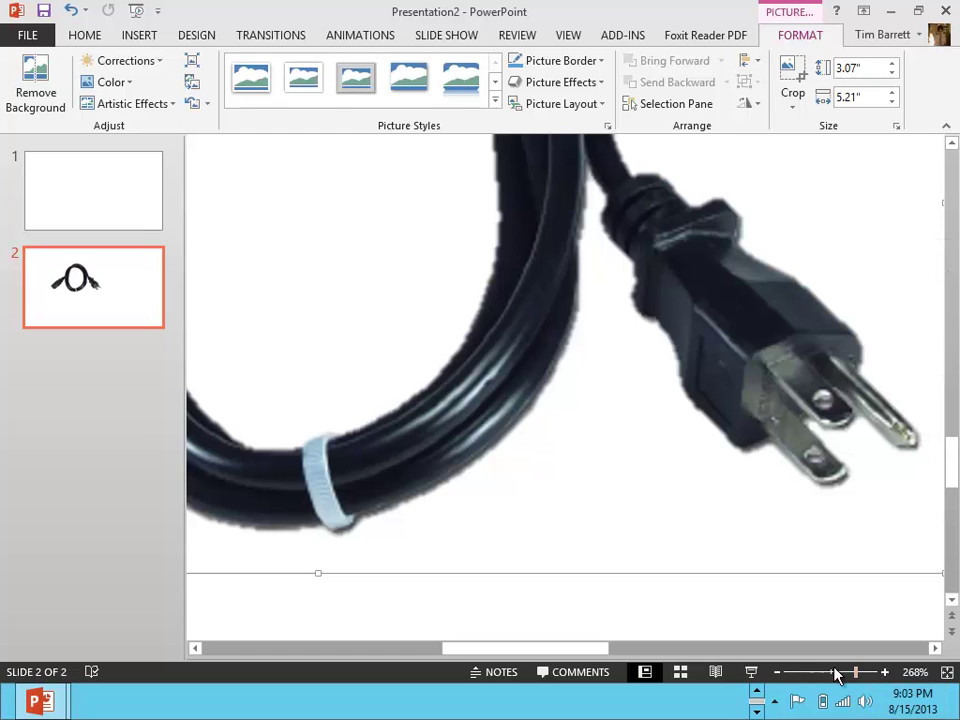
Step: Crop the power cord picture on all four sides close to the cord, to about 2.85" high and 5.04" wide
left_click_drag(836, 673, 823, 660)
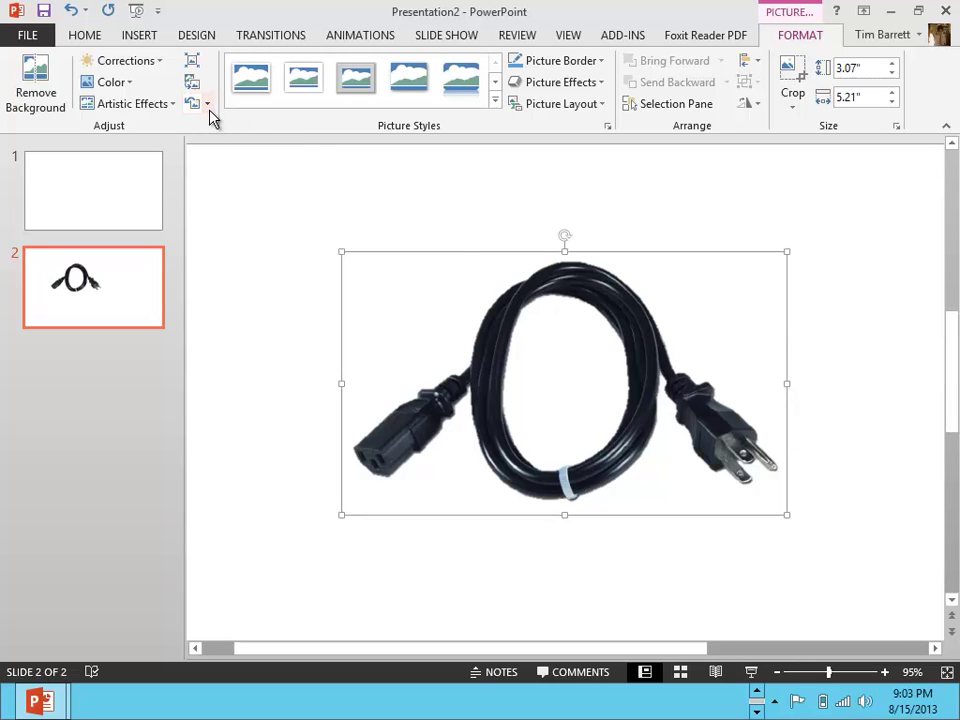
left_click(797, 81)
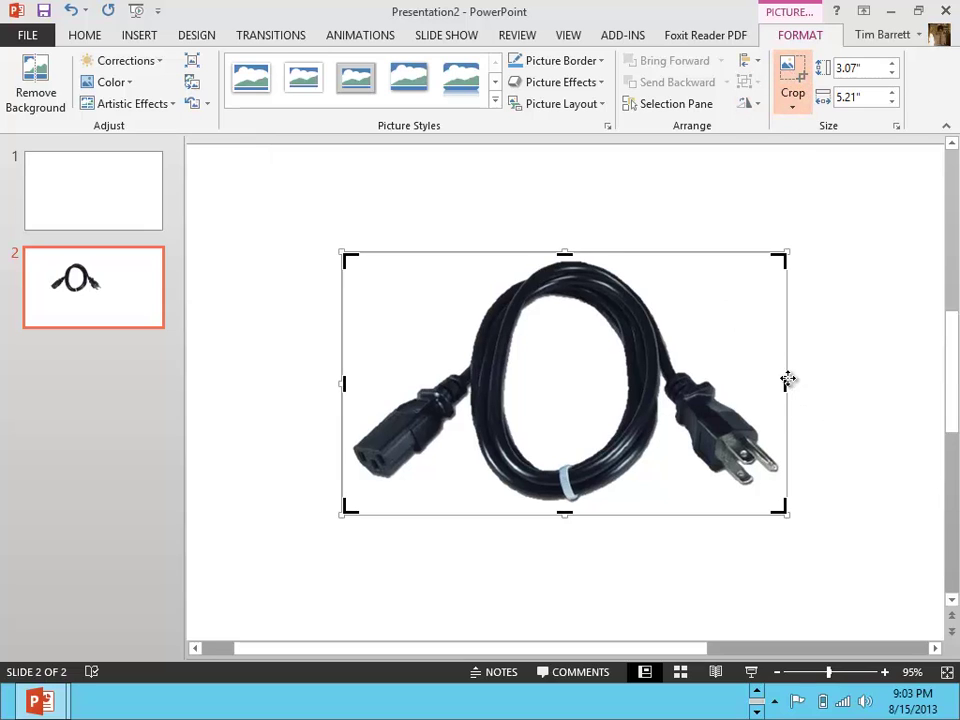
left_click_drag(564, 255, 565, 262)
left_click_drag(561, 510, 565, 500)
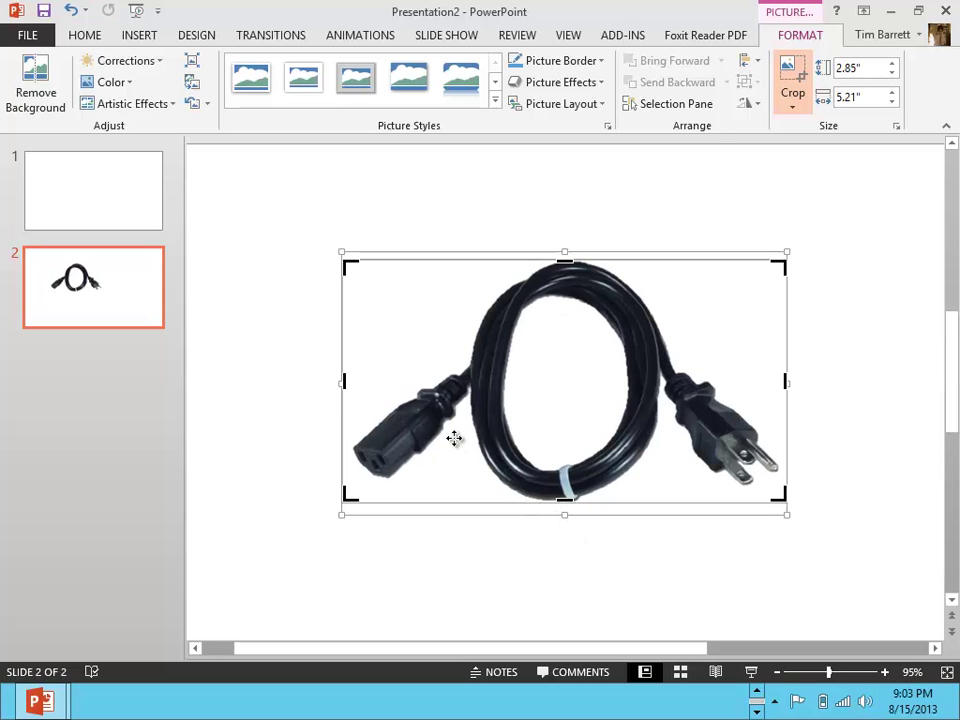
left_click_drag(343, 380, 355, 380)
left_click_drag(780, 380, 776, 382)
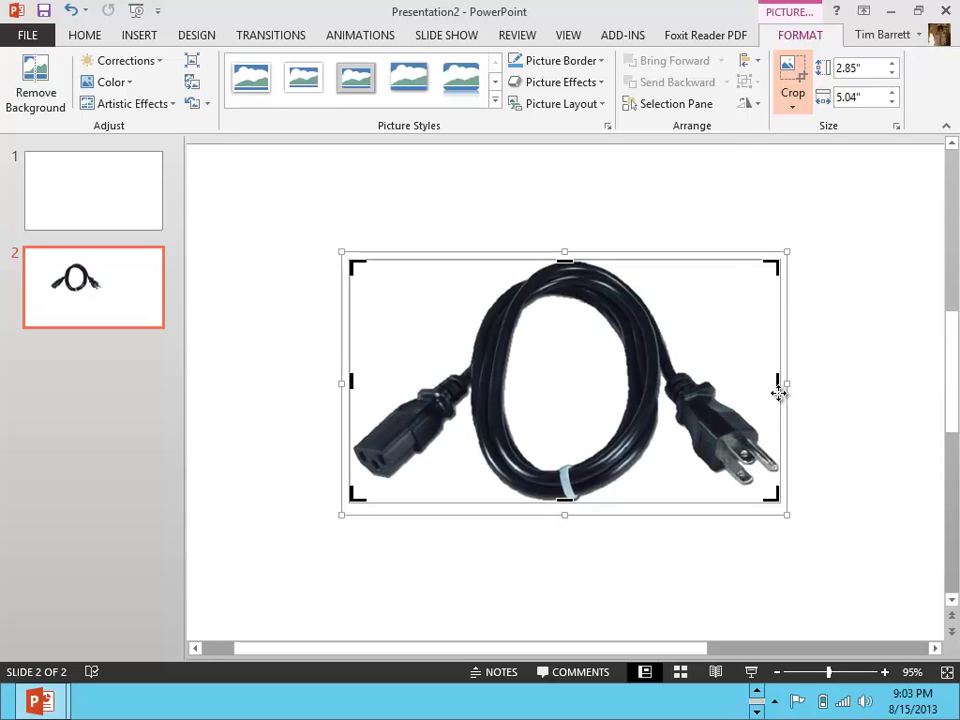
left_click(795, 84)
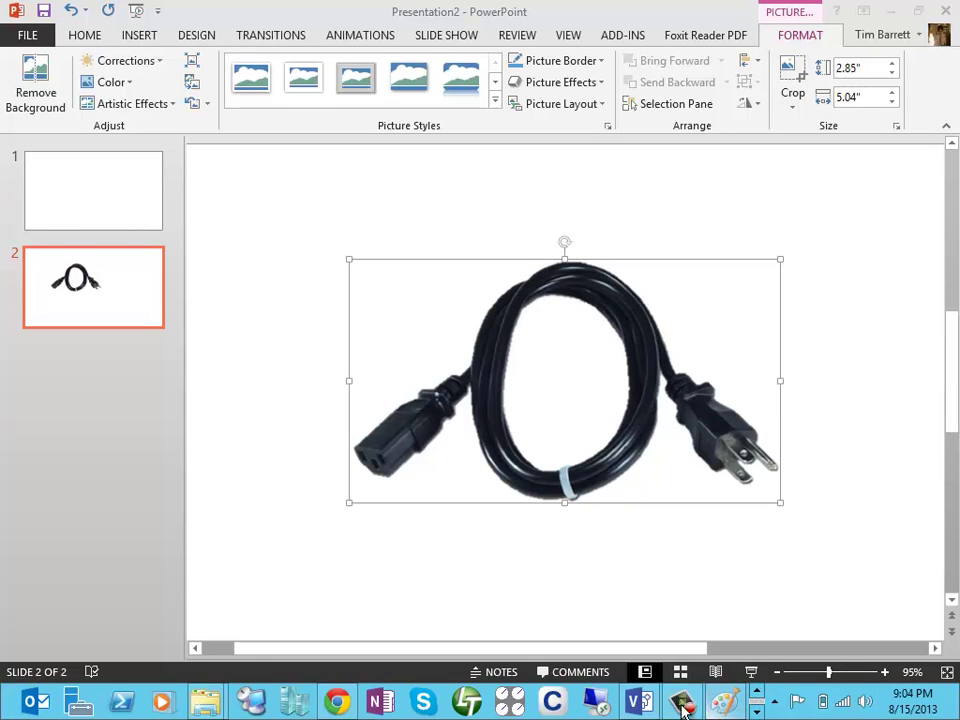
Step: Switch to the Visio drawing, paste the cropped cord picture, shrink it to about 1.62 by 0.91 in., and place it above the tan rectangle
left_click(634, 705)
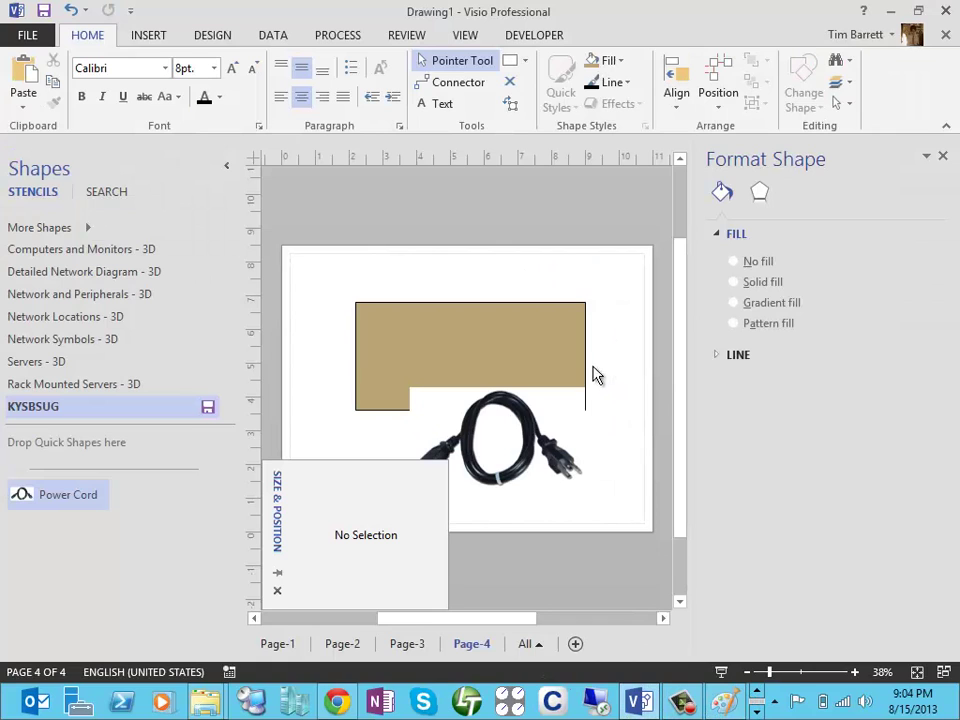
key("ctrl+v")
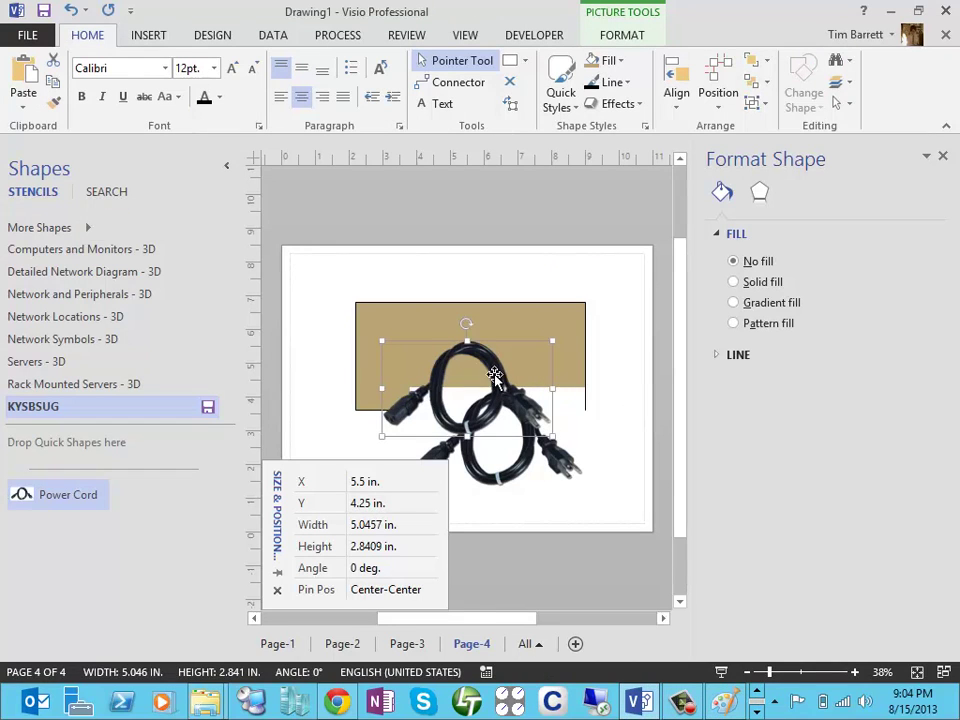
left_click_drag(493, 381, 506, 330)
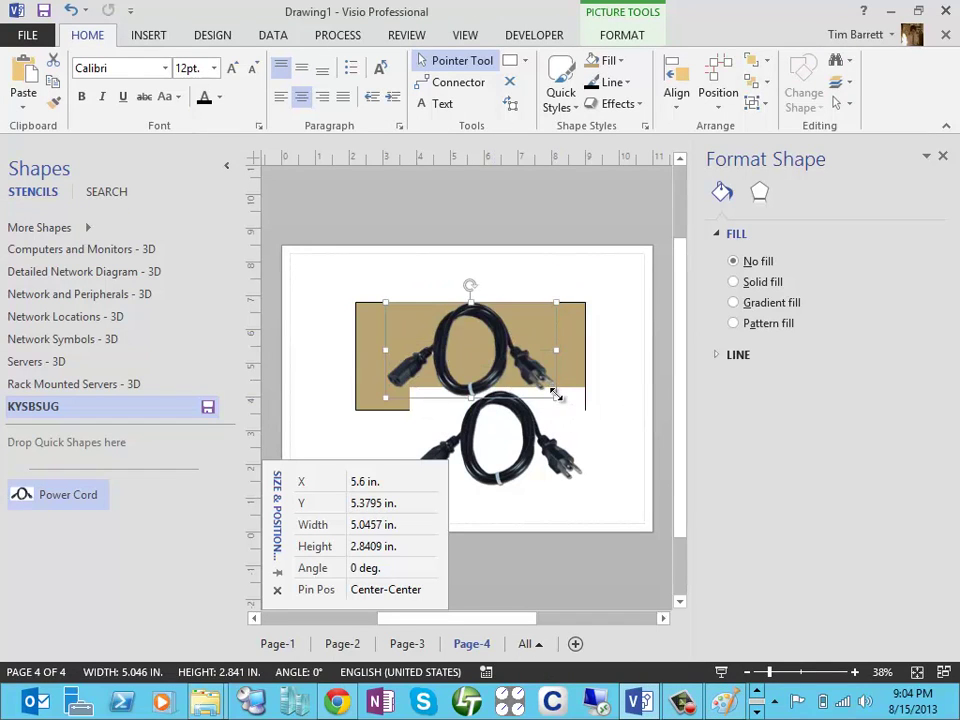
left_click_drag(529, 379, 424, 322)
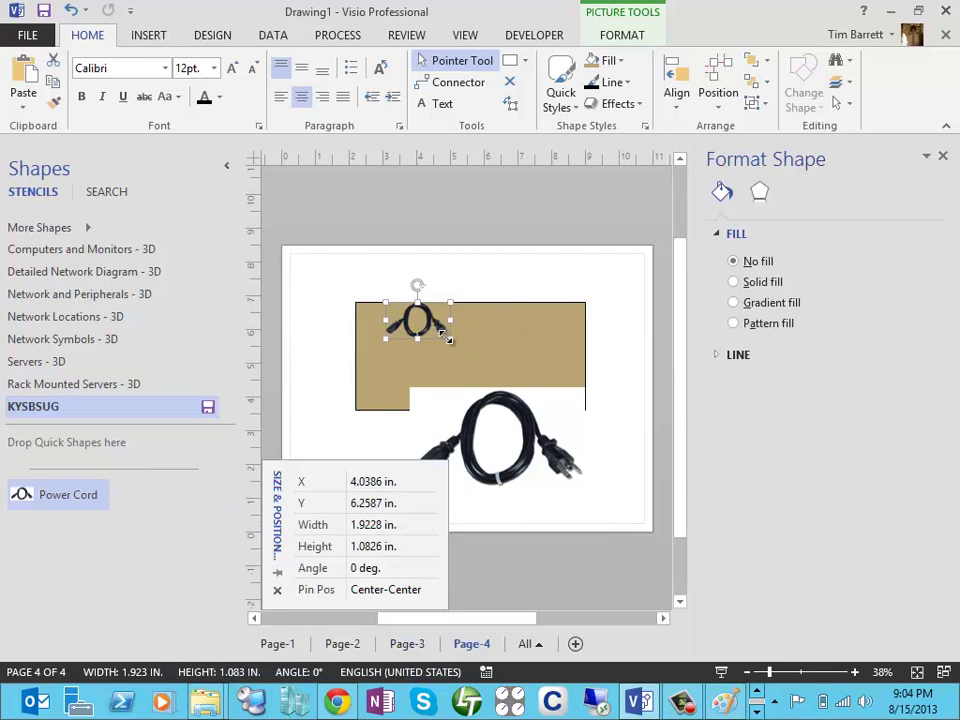
left_click_drag(437, 330, 431, 287)
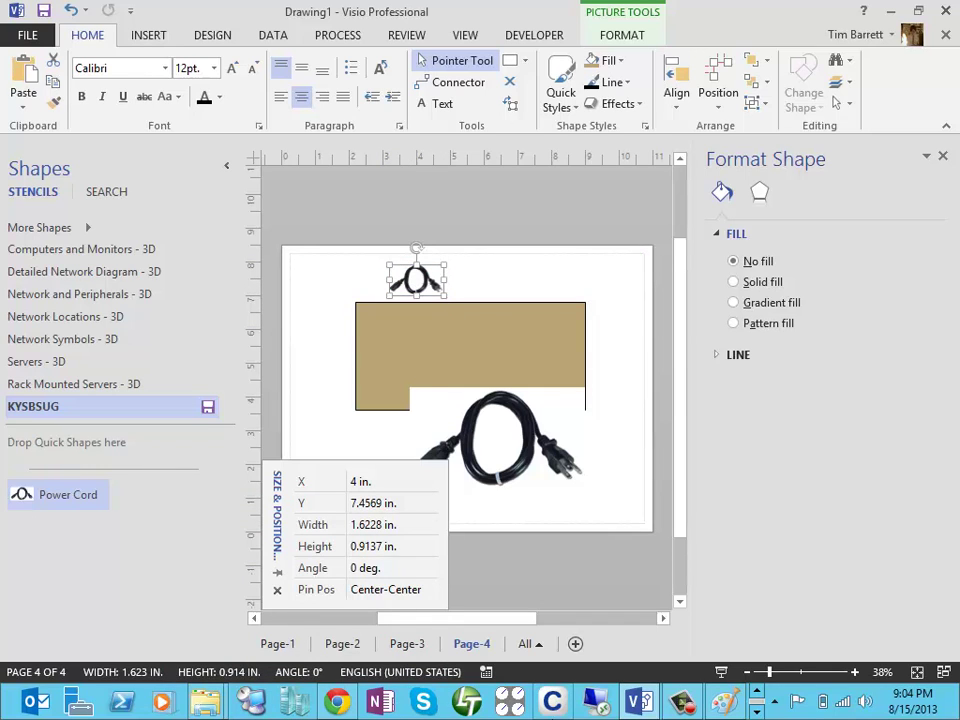
Step: Label the small cord picture with the text "Power Cable"
type("Power Cab")
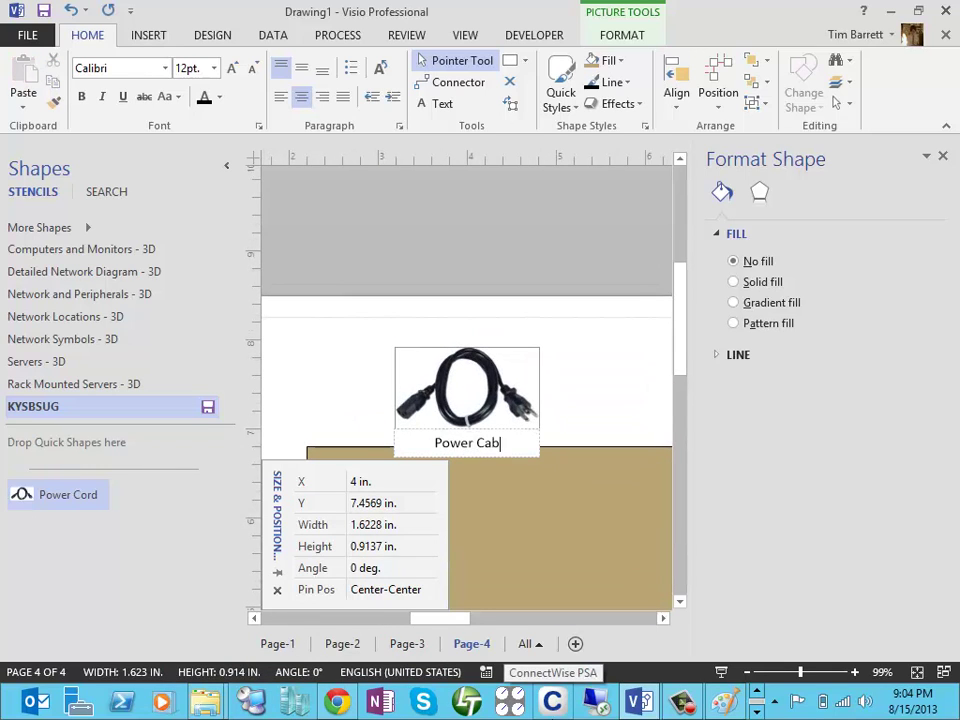
type("le")
left_click(568, 403)
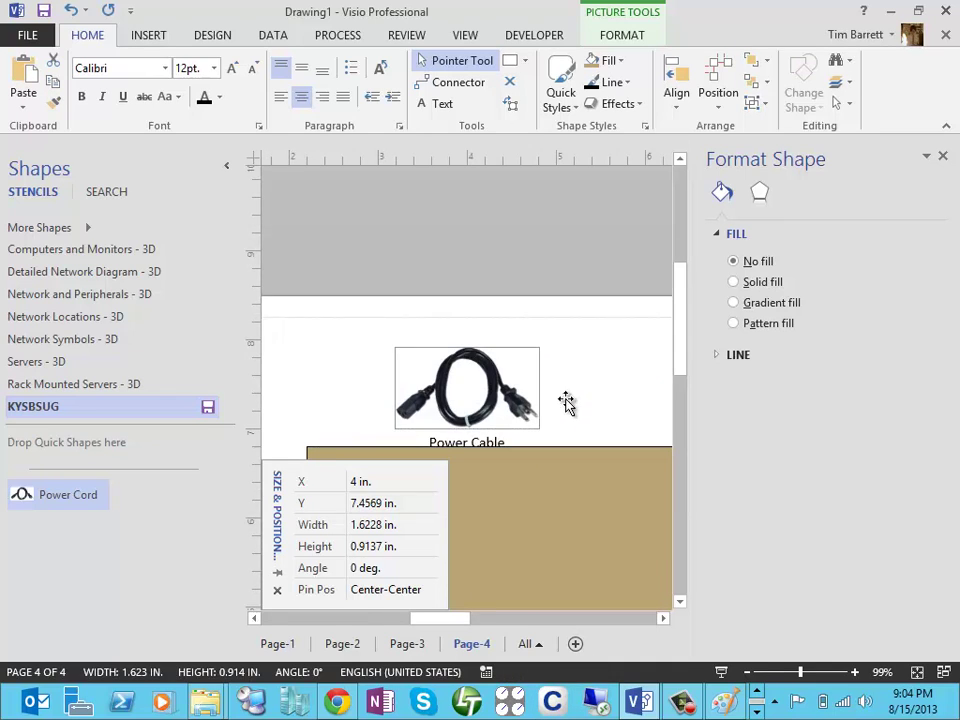
Step: Move the labelled cord picture into the KYSBSUG stencil as a master and name it "3-Prong Power Cable"
left_click_drag(414, 294, 155, 492)
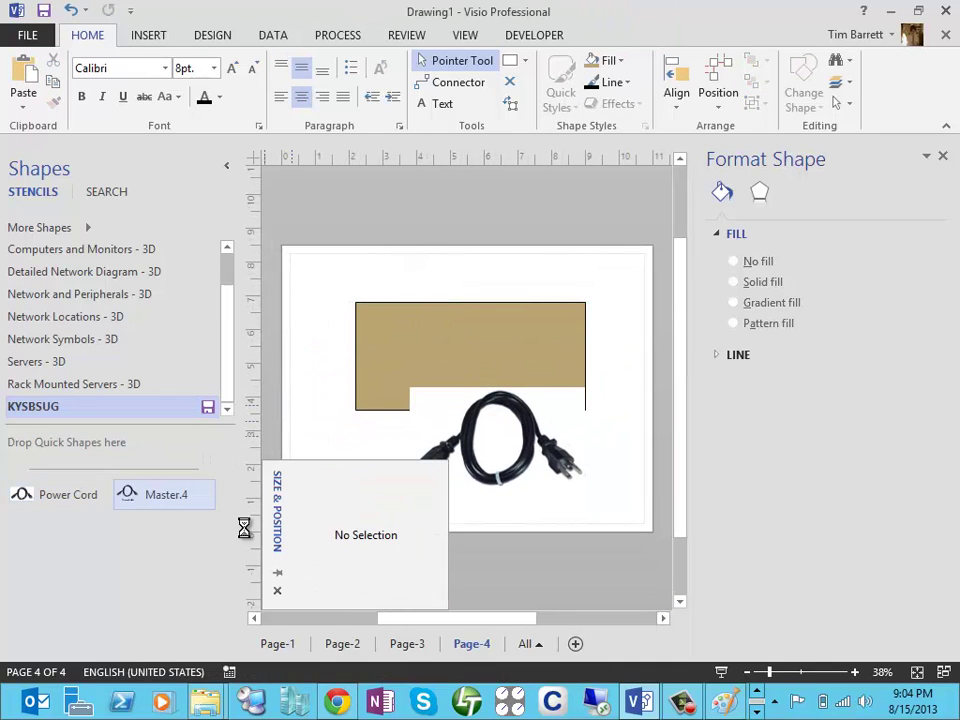
right_click(177, 501)
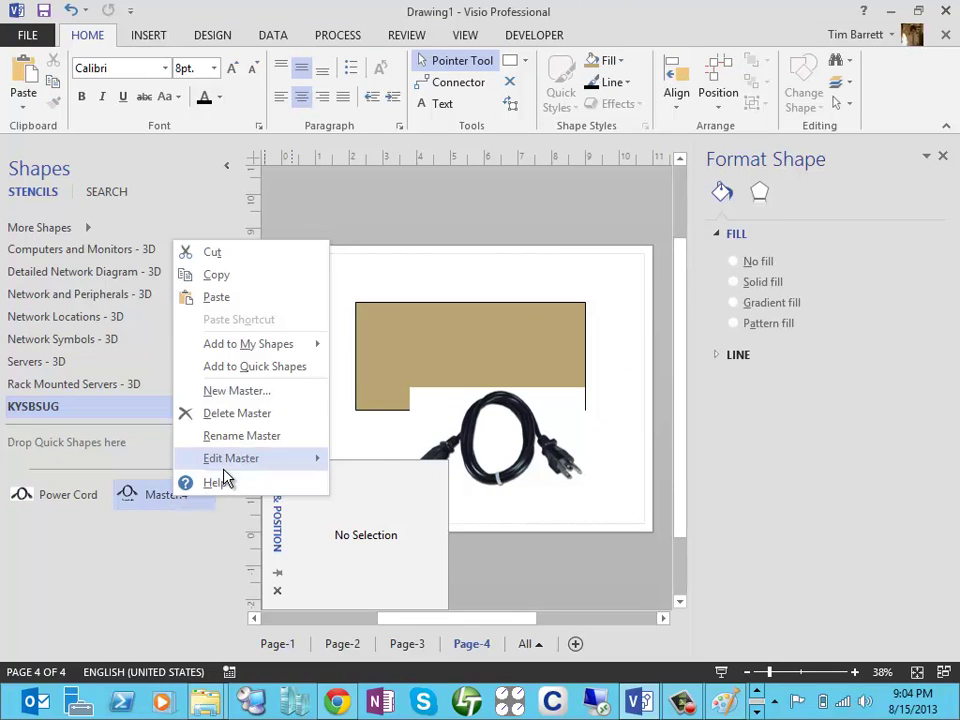
mouse_move(223, 468)
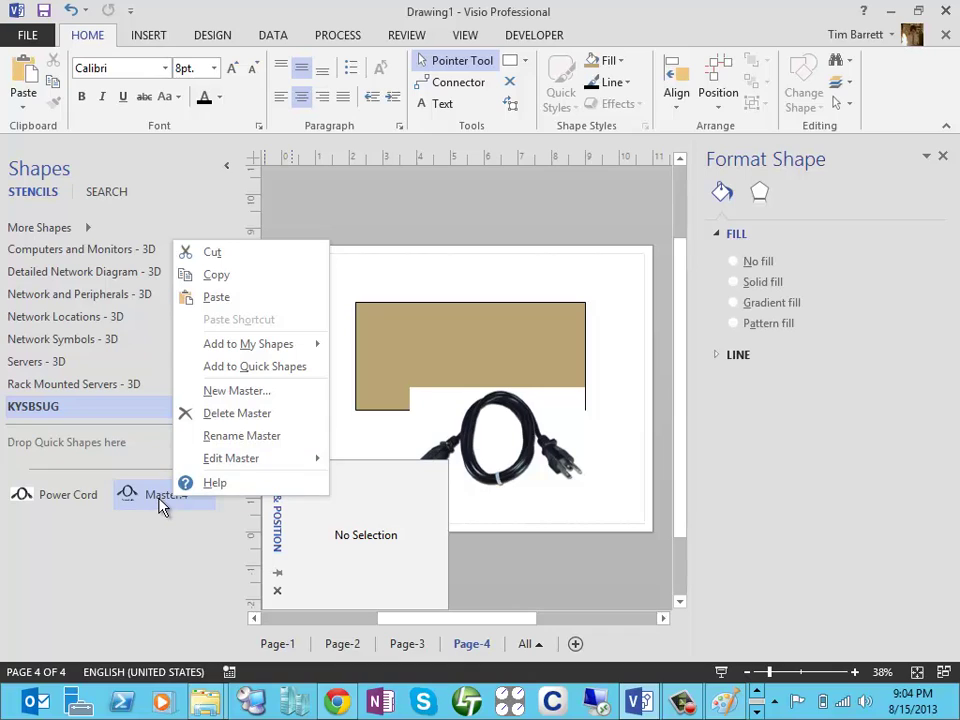
left_click(240, 436)
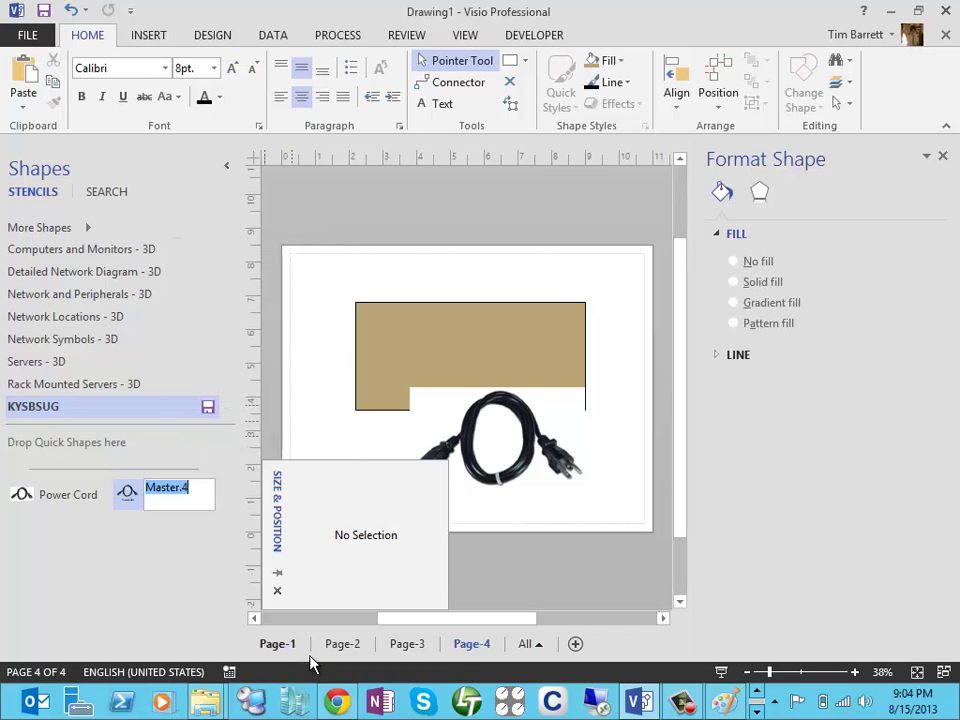
type("Power Cable")
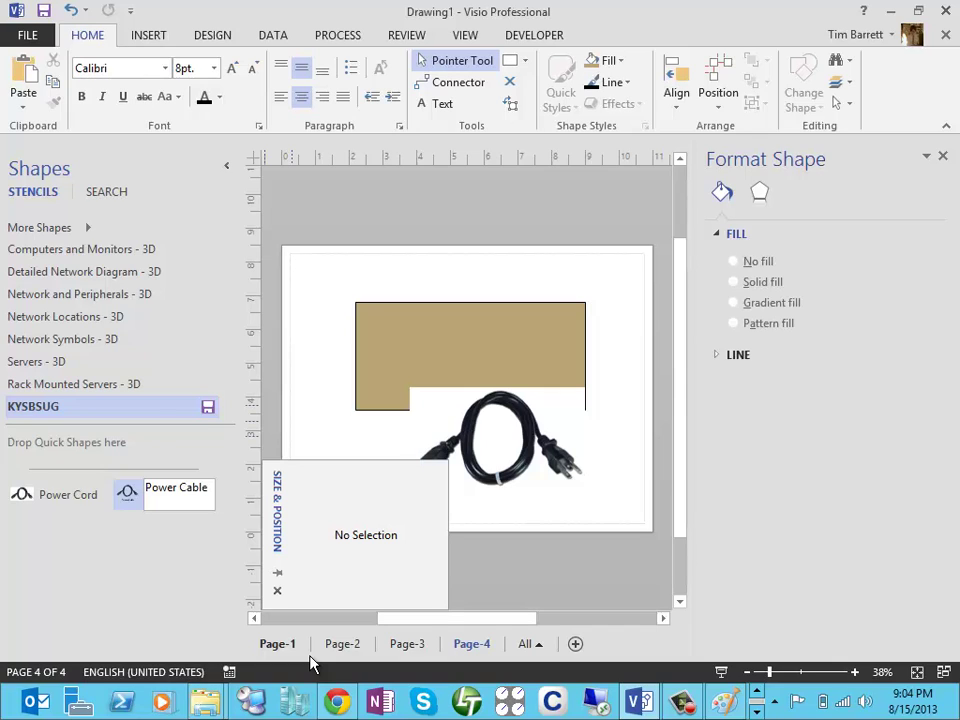
type("3-Prong")
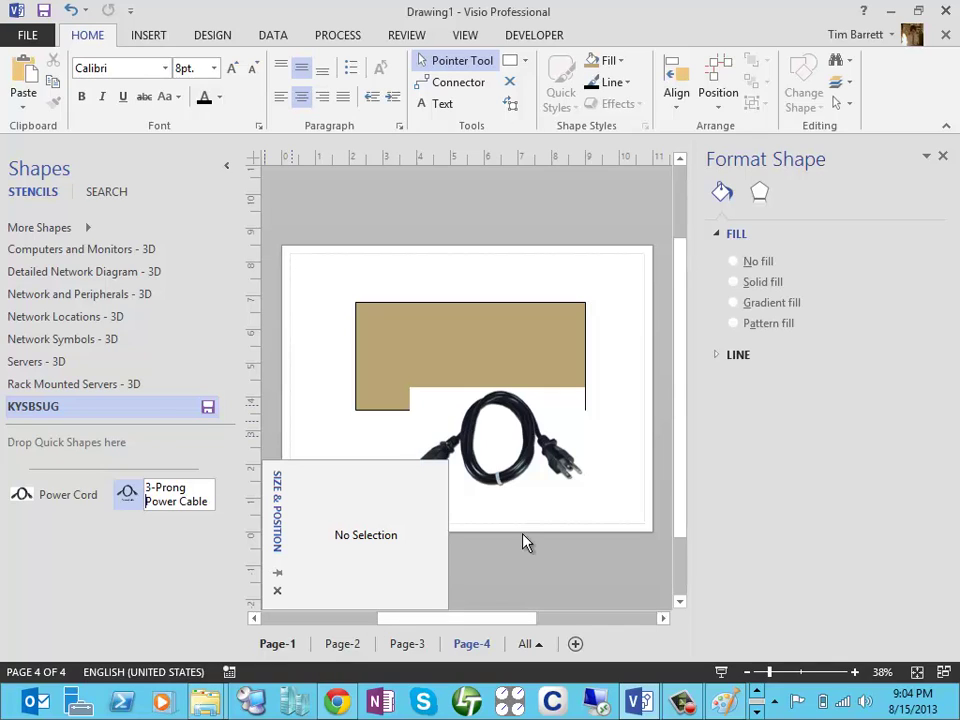
left_click(452, 270)
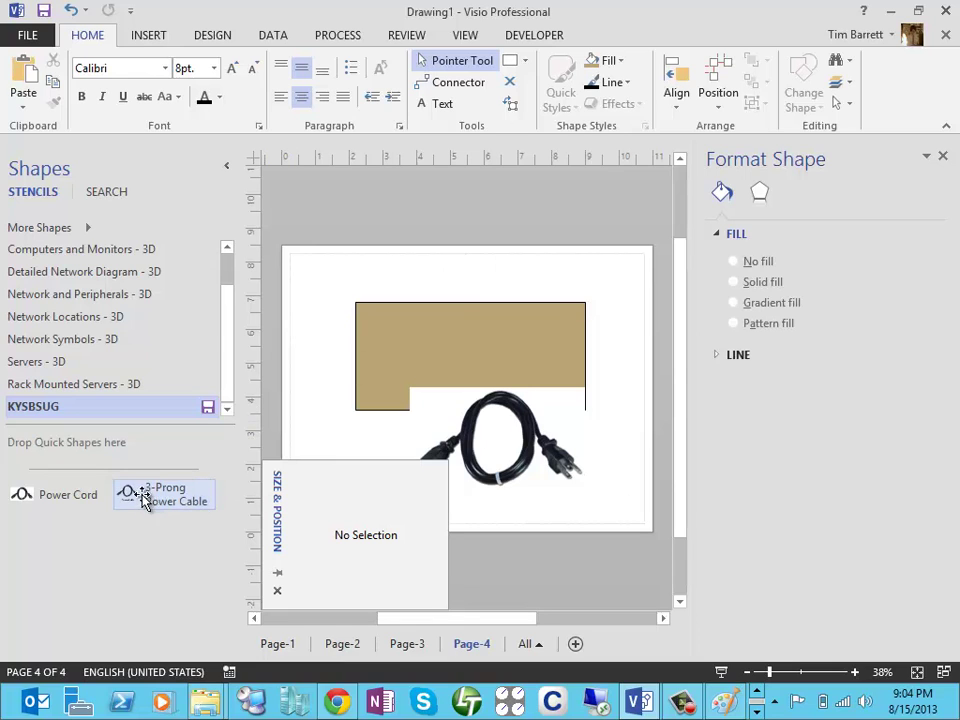
Step: Place 3-Prong Power Cable shapes on the tan rectangle's upper-left corner and two Power Cord shapes near the page's lower-right corner
left_click_drag(133, 494, 381, 333)
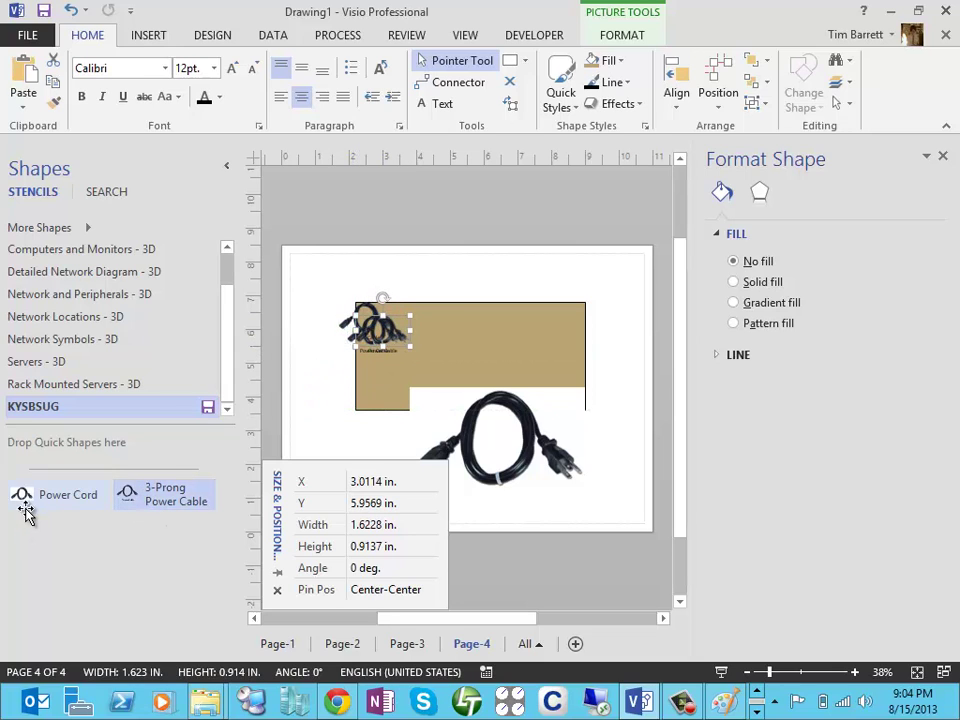
left_click_drag(22, 495, 531, 470)
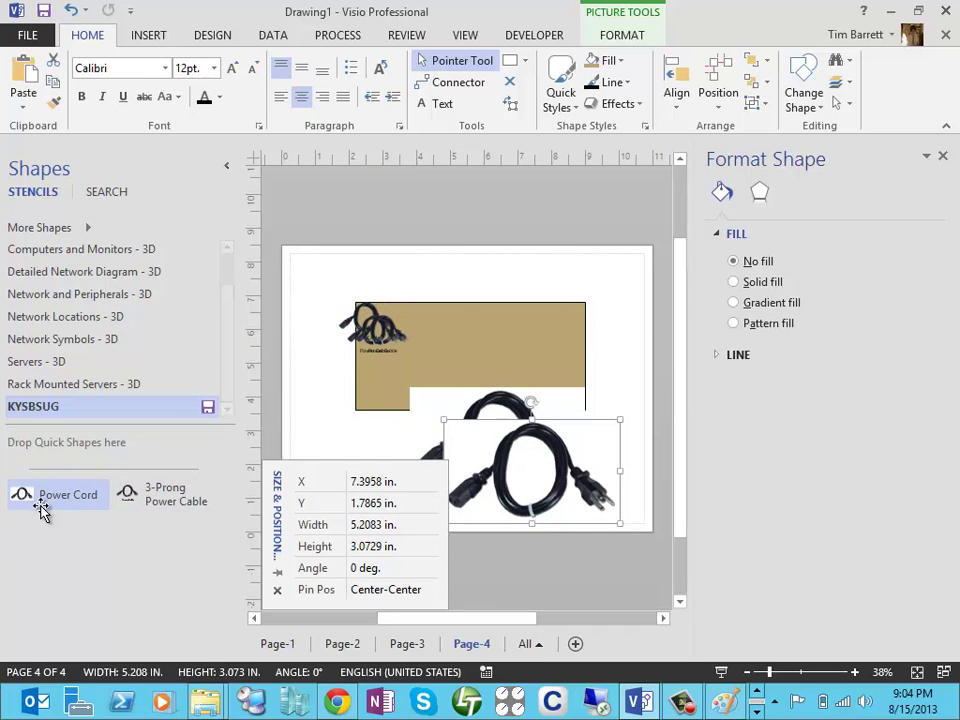
left_click_drag(39, 508, 583, 430)
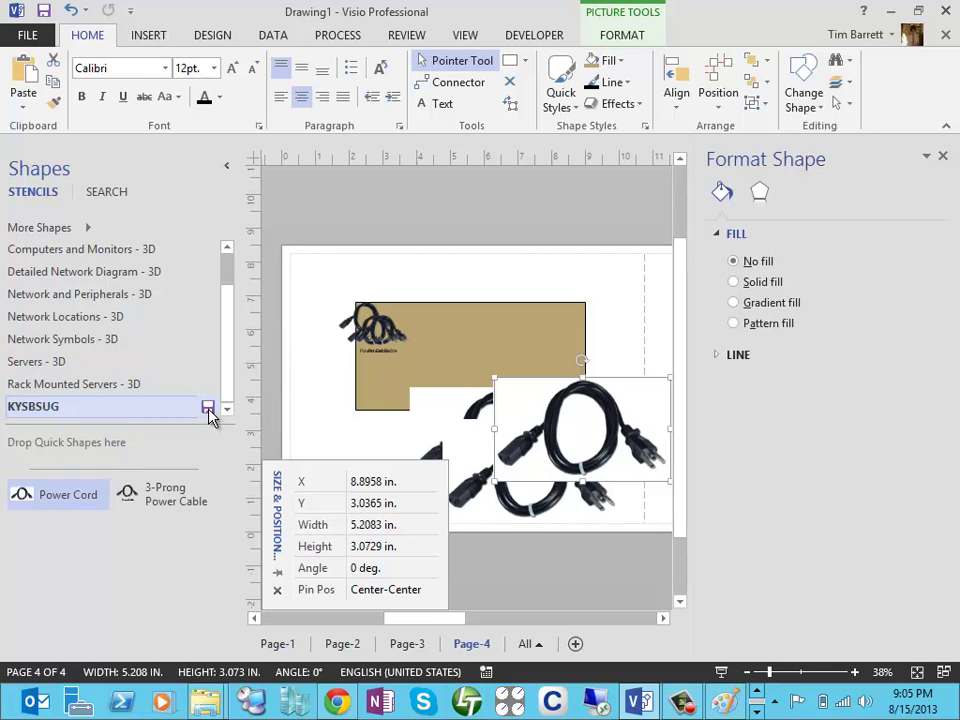
Step: Switch to File Explorer, open the Have U Rebooted Yet folder in Documents, and look through its contents
mouse_move(2, 717)
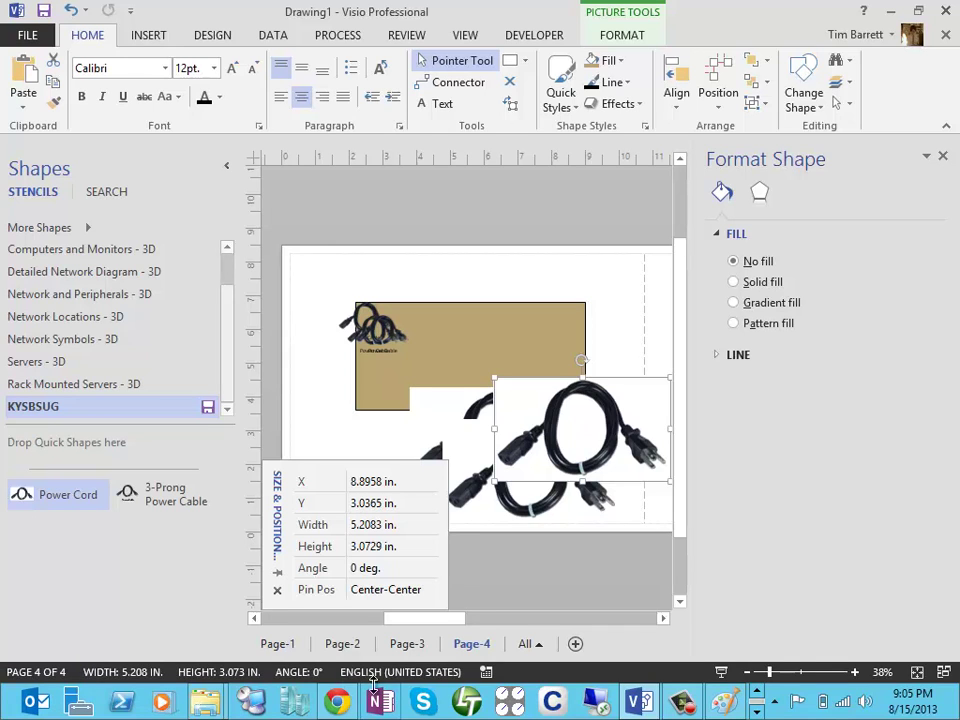
mouse_move(206, 700)
left_click(158, 634)
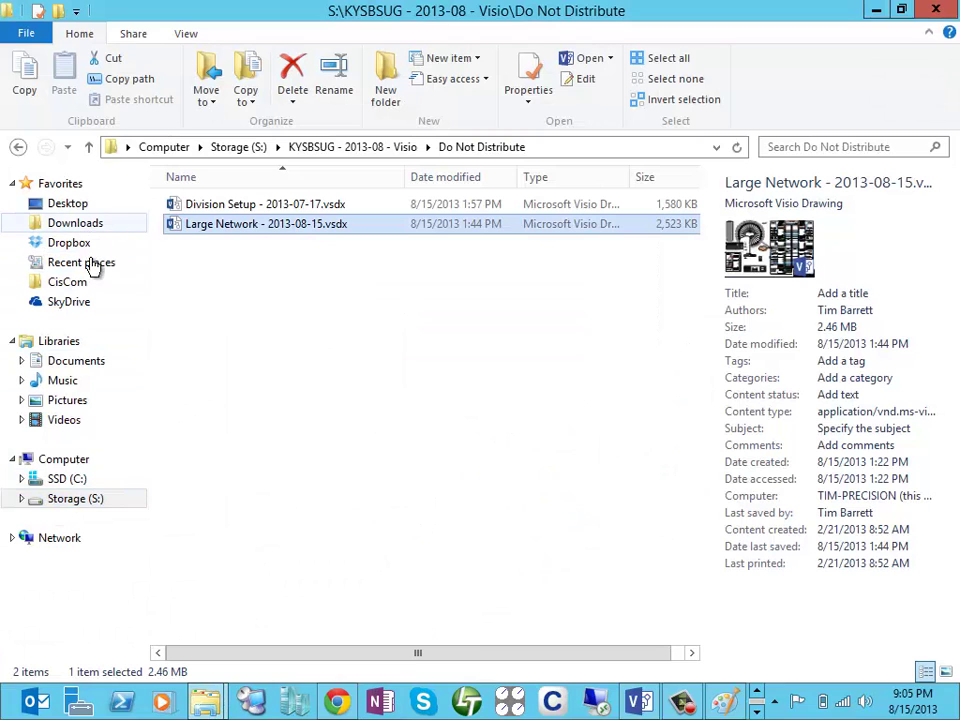
left_click(90, 365)
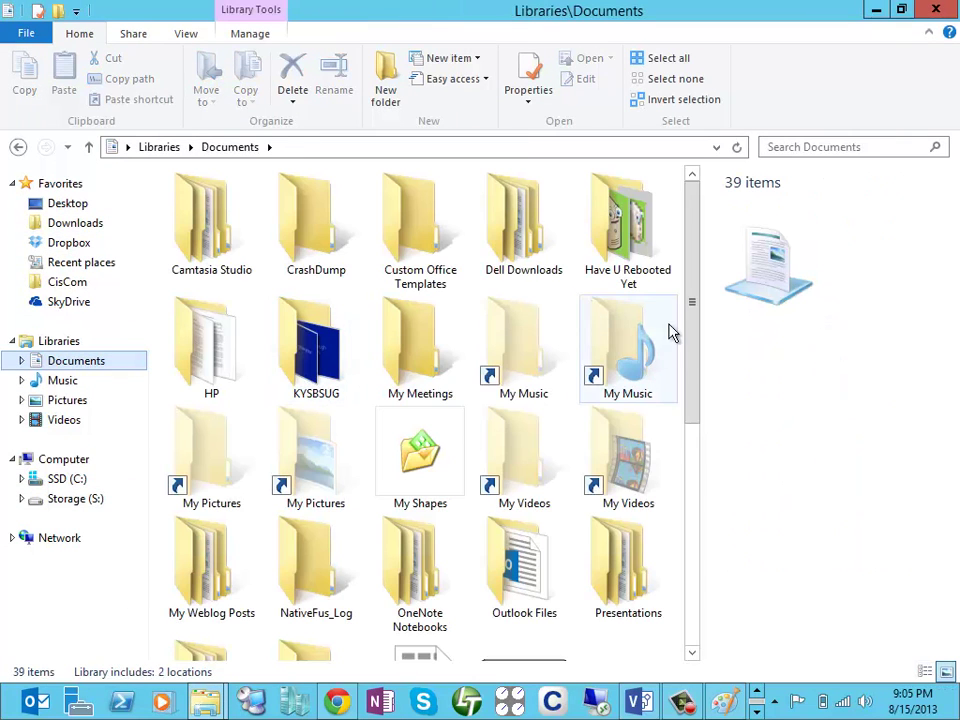
double_click(634, 266)
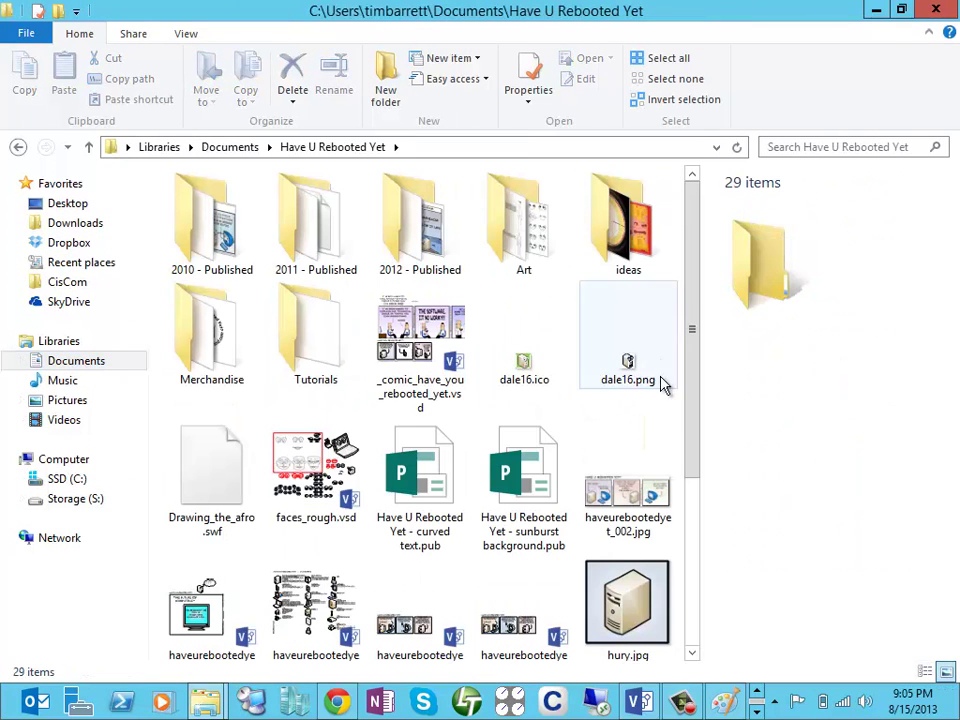
left_click_drag(697, 354, 697, 431)
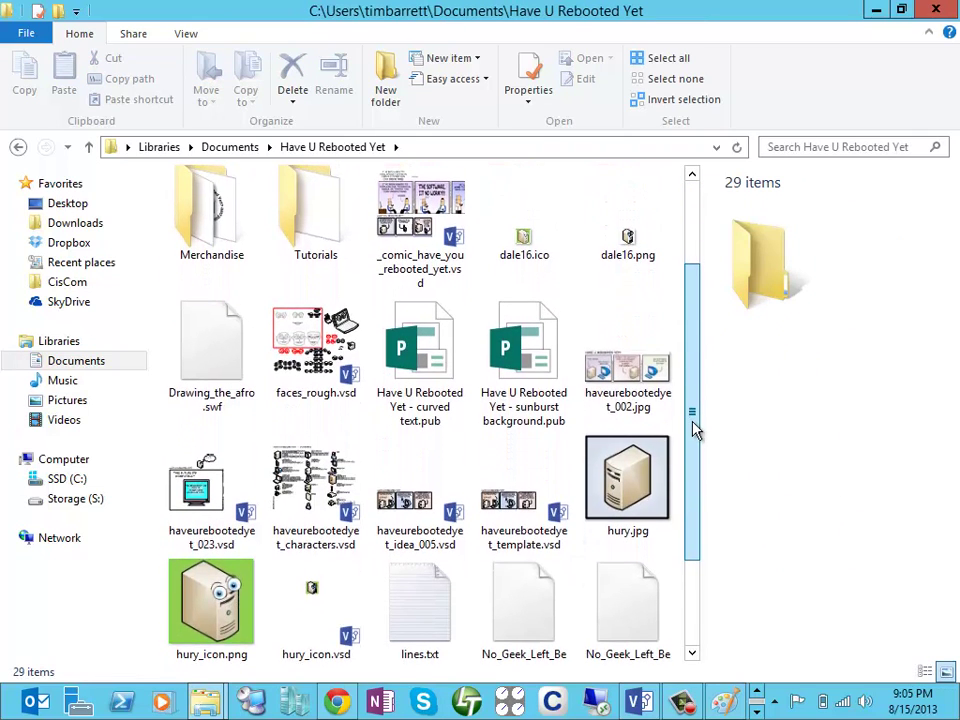
left_click_drag(697, 428, 690, 332)
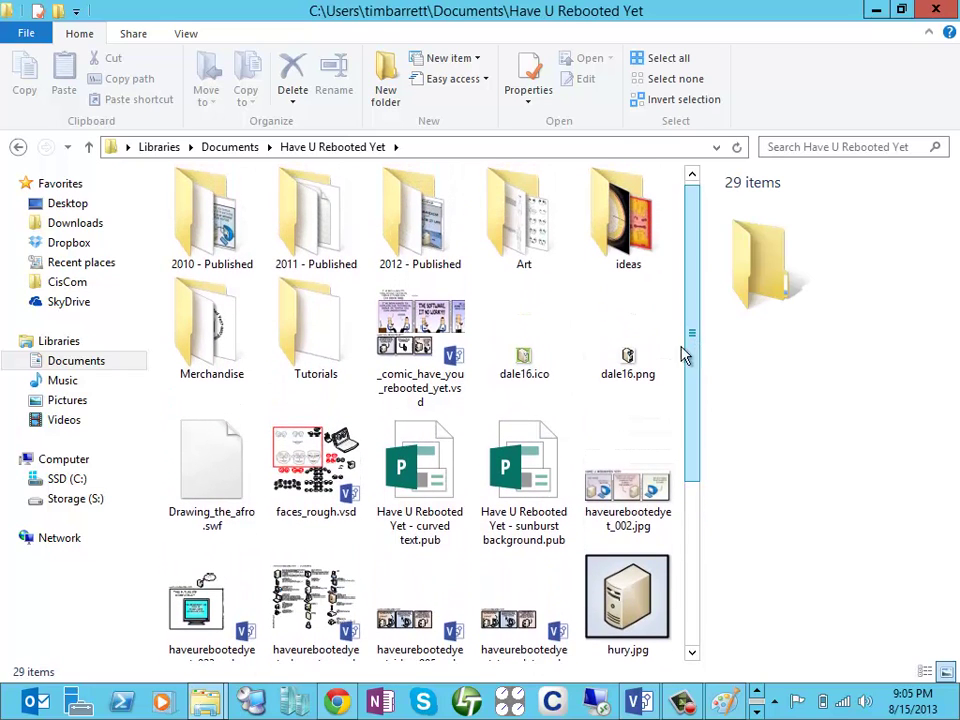
Step: Open haveurebootedyet_057.vsd from the 2012 - Published folder and examine the lower half of the comic drawing
double_click(413, 171)
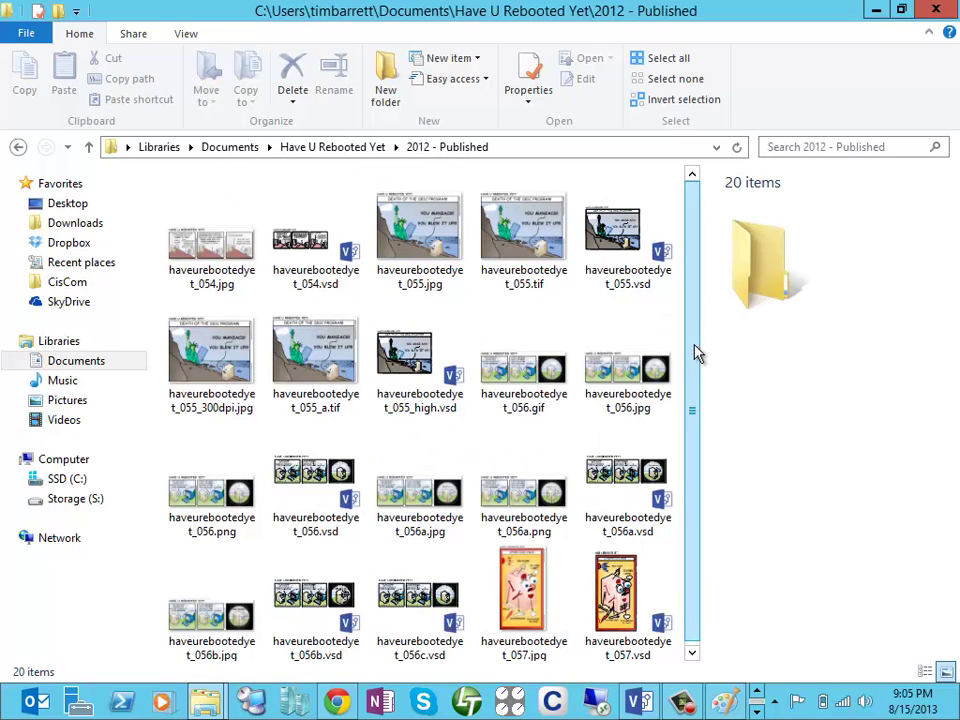
left_click_drag(694, 349, 694, 384)
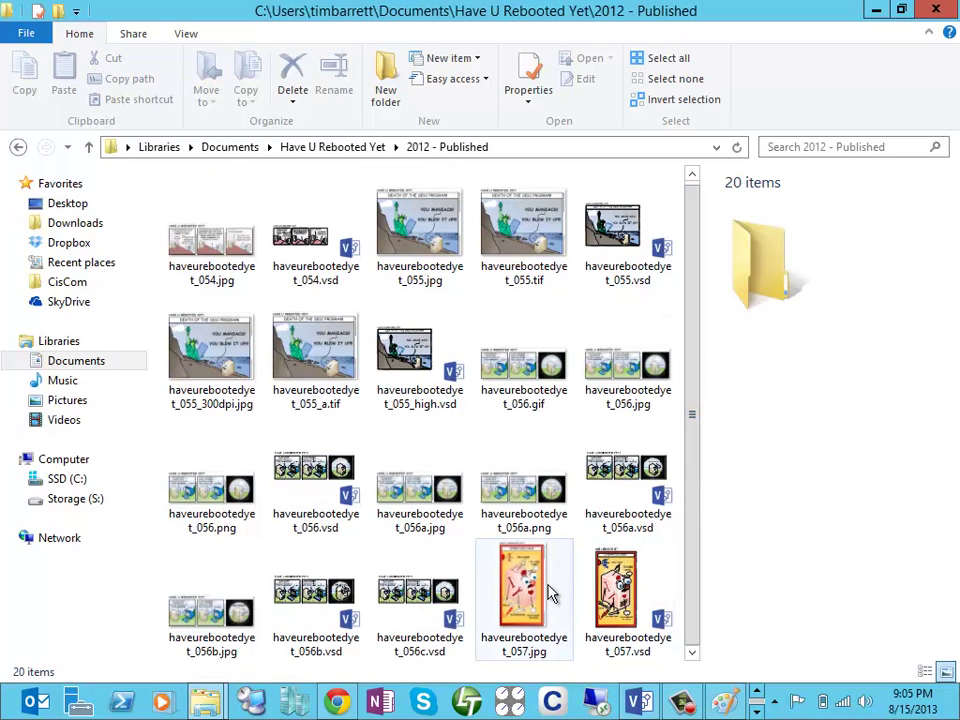
double_click(656, 576)
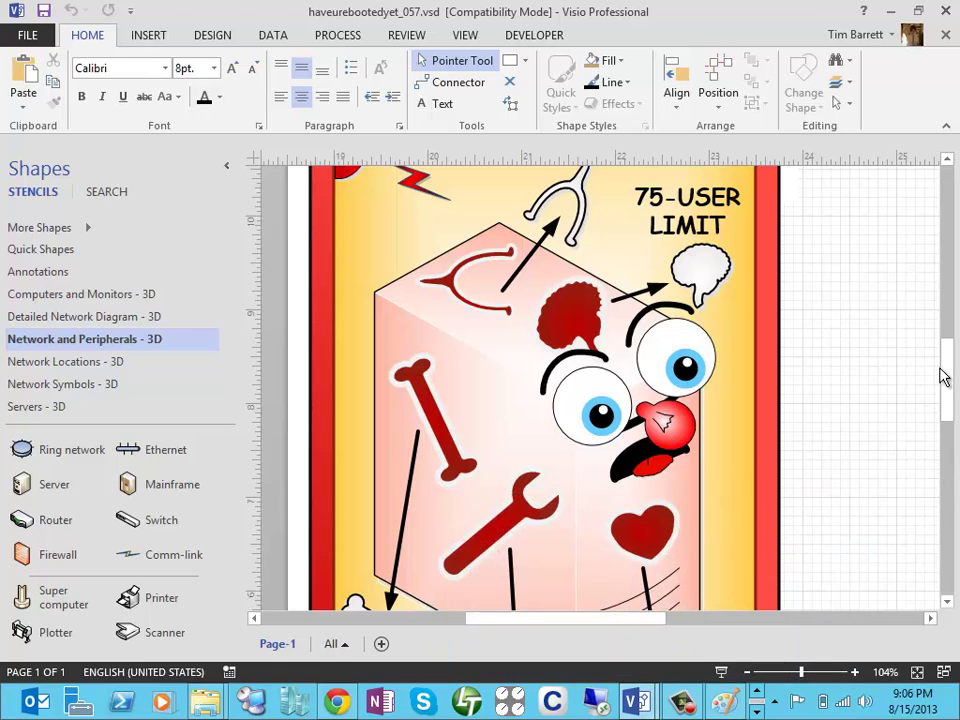
scroll(944, 376, "down", 3)
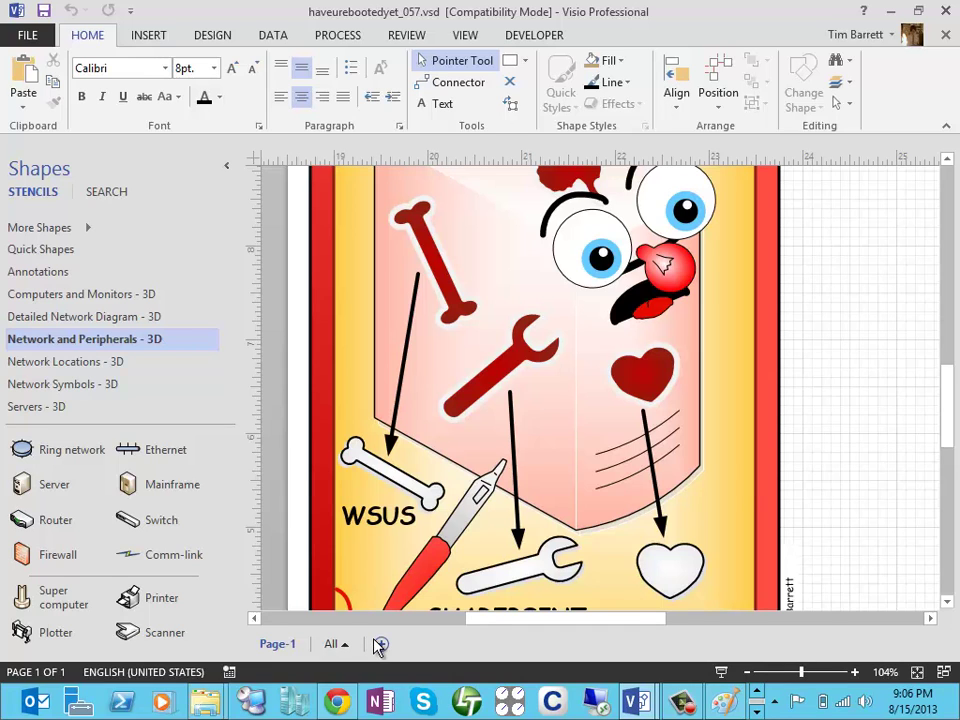
scroll(705, 570, "down", 5)
scroll(595, 490, "up", 4)
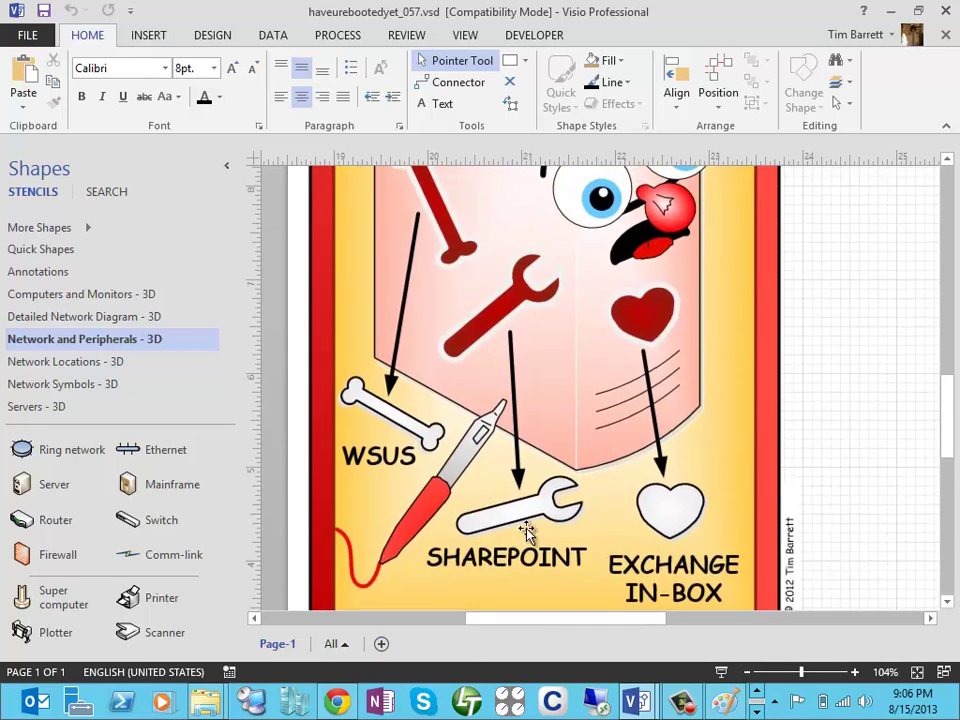